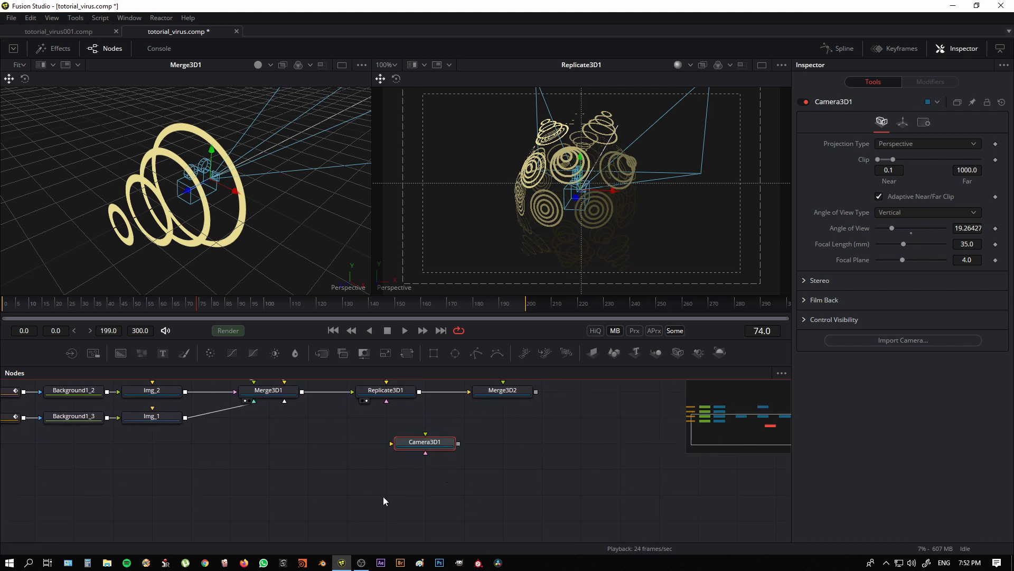
Step: Connect the Camera3D1 output to the Merge3D2 node
scroll(475, 497, up, 2)
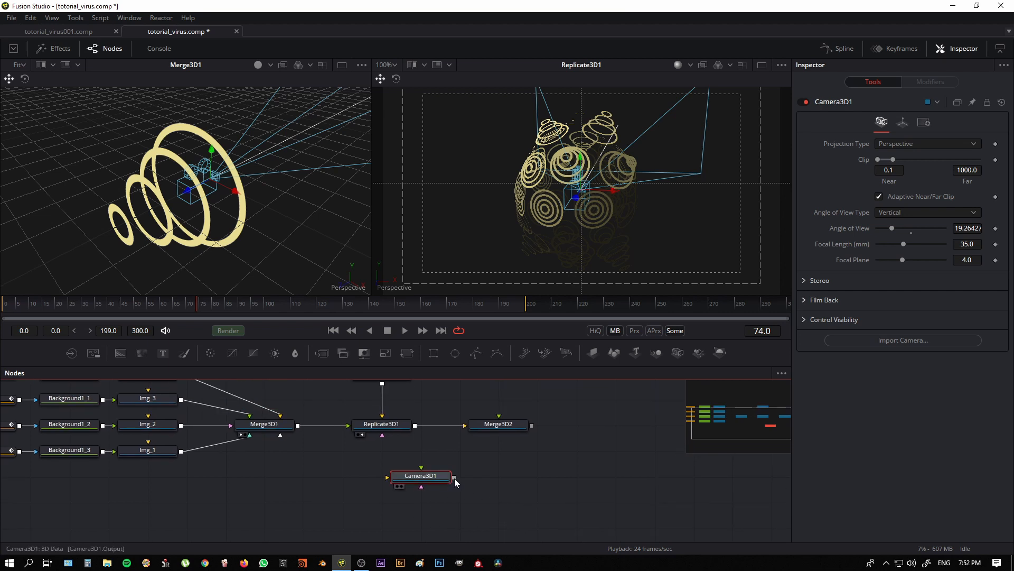
drag(454, 477, 495, 426)
click(496, 425)
scroll(512, 455, up, 2)
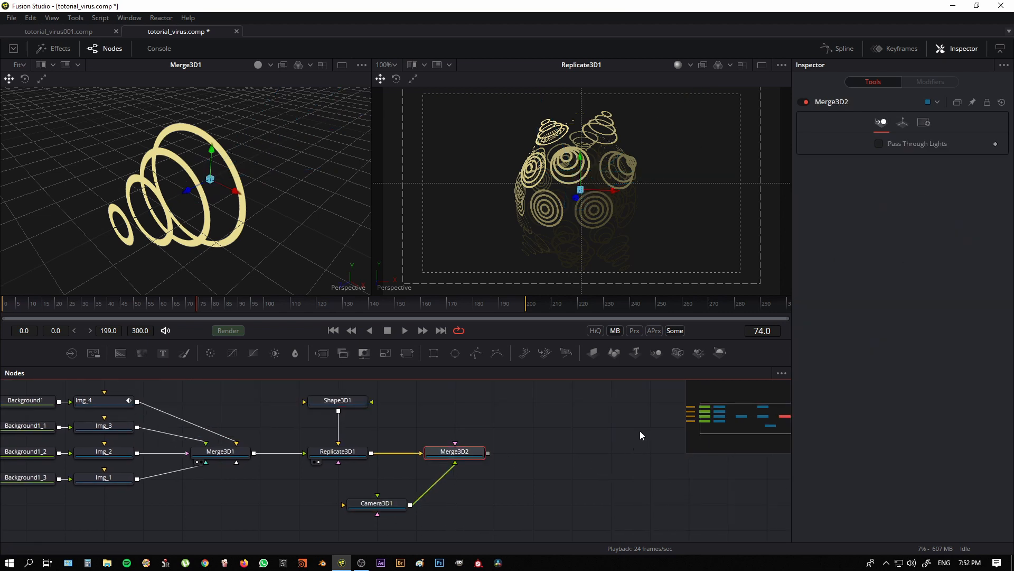
Step: Add a Renderer3D node after Merge3D2 and feed it the Merge3D2 output
click(620, 476)
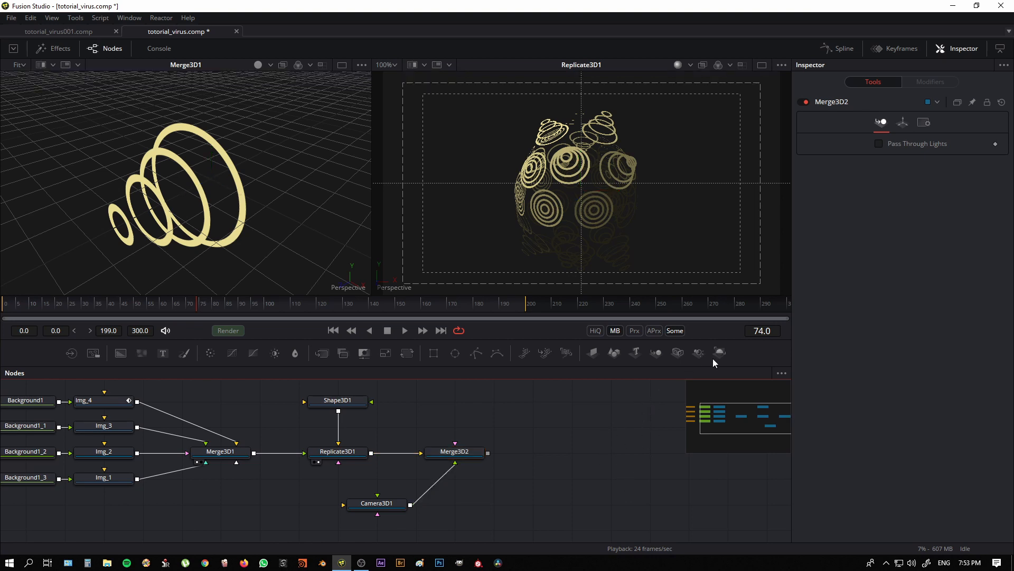
drag(720, 353, 573, 453)
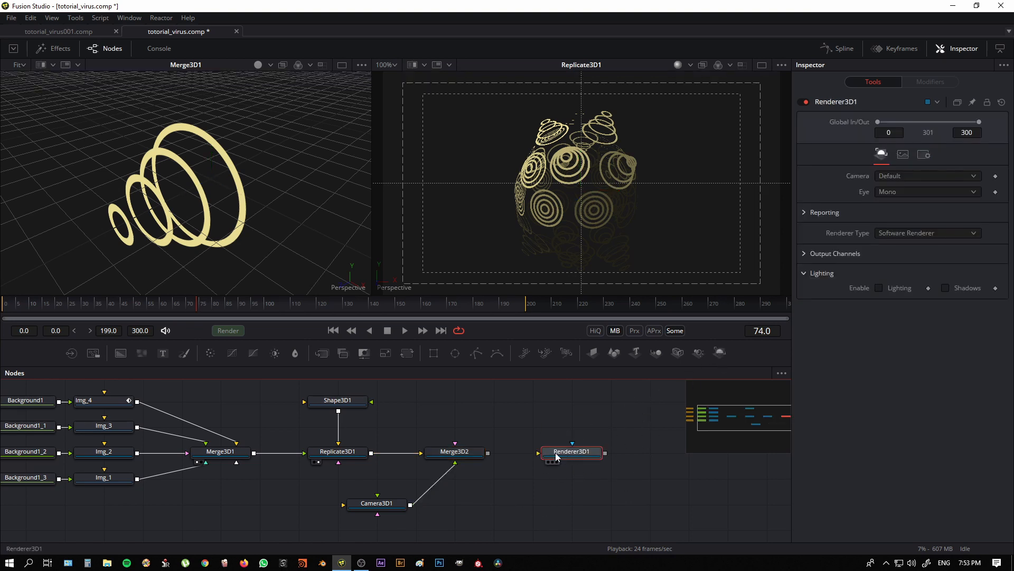
drag(489, 454, 569, 452)
Step: Show Merge3D2 in the second viewer as seen through Camera3D1, and place the camera node directly below Merge3D2
click(386, 504)
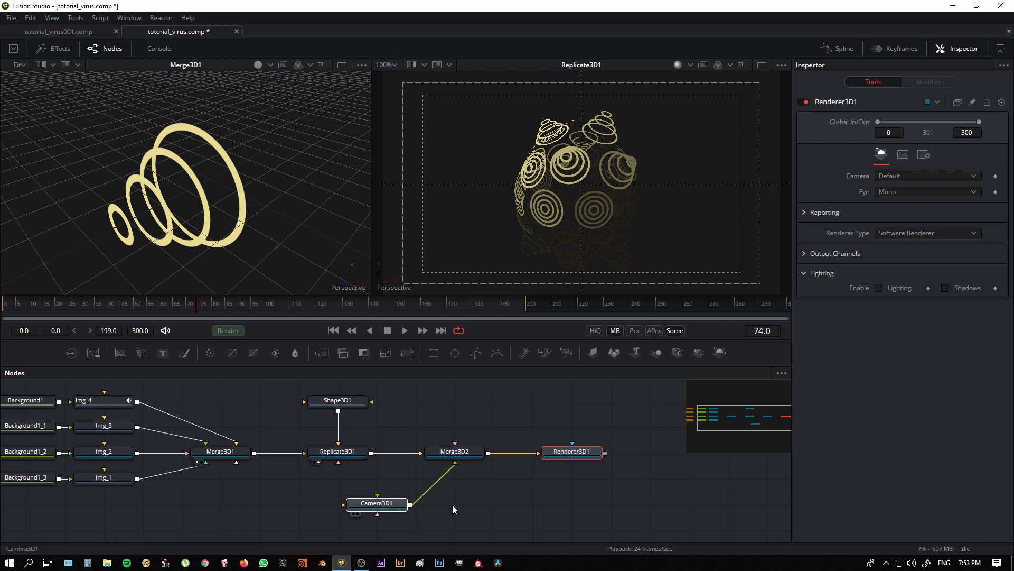
click(454, 452)
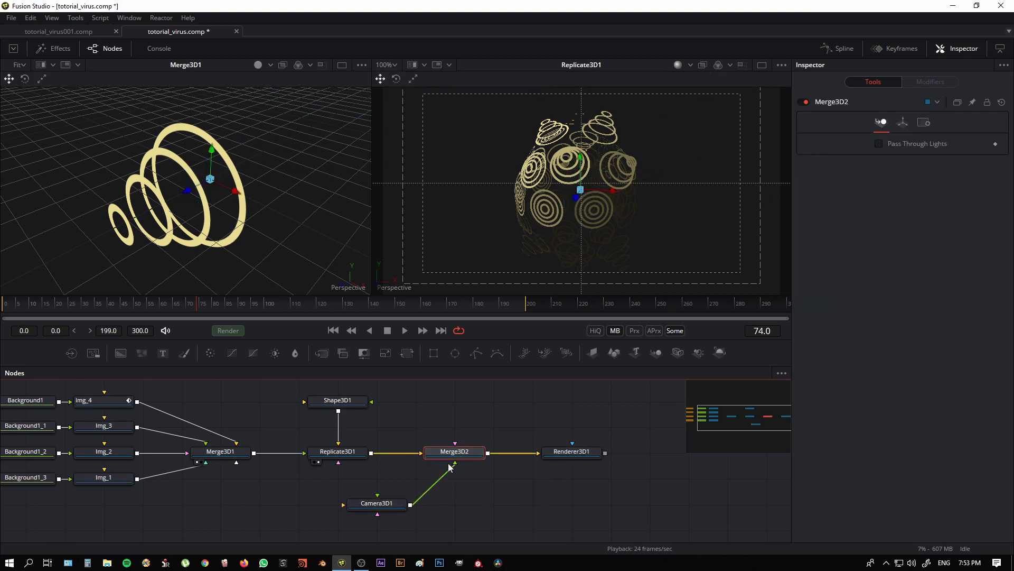
drag(467, 455, 627, 236)
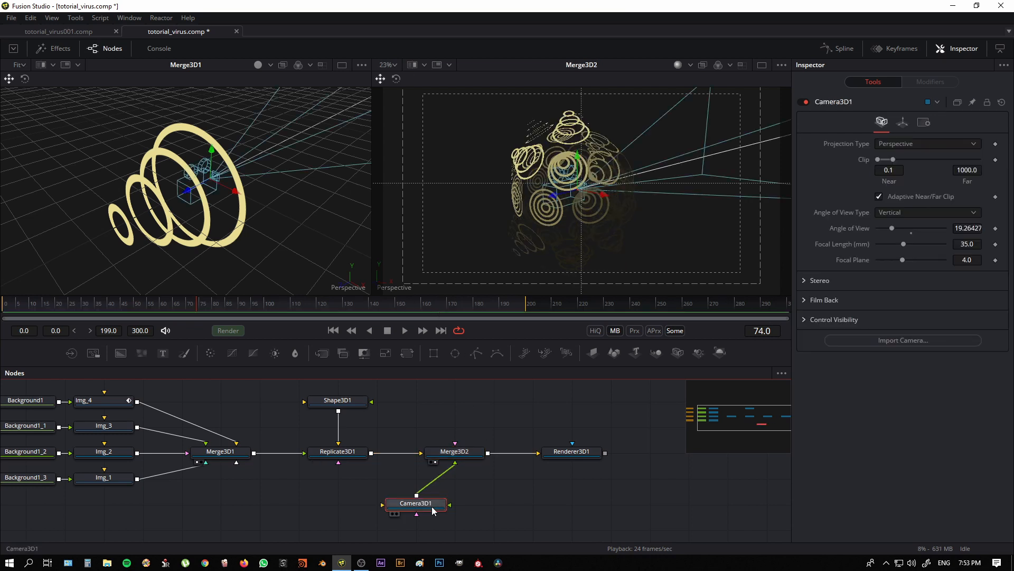
drag(415, 503, 454, 503)
right_click(397, 289)
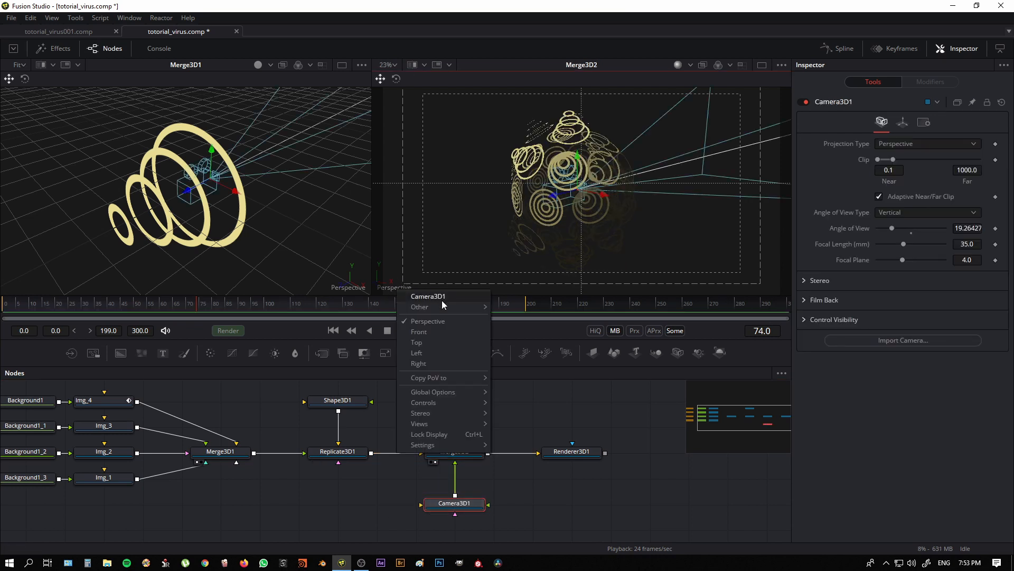
click(442, 297)
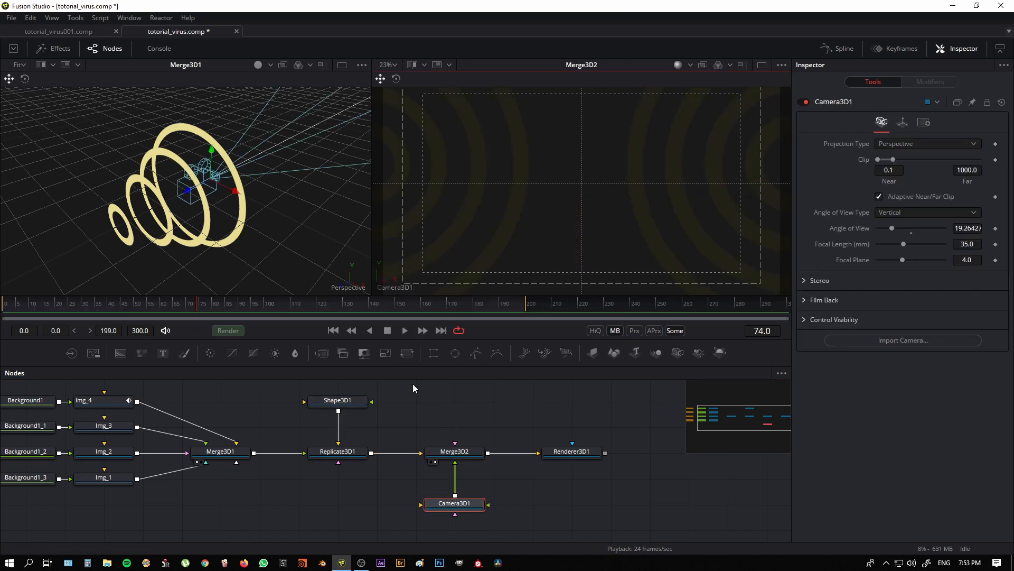
Step: Show Merge3D2 in the first viewer in place of Merge3D1
click(472, 455)
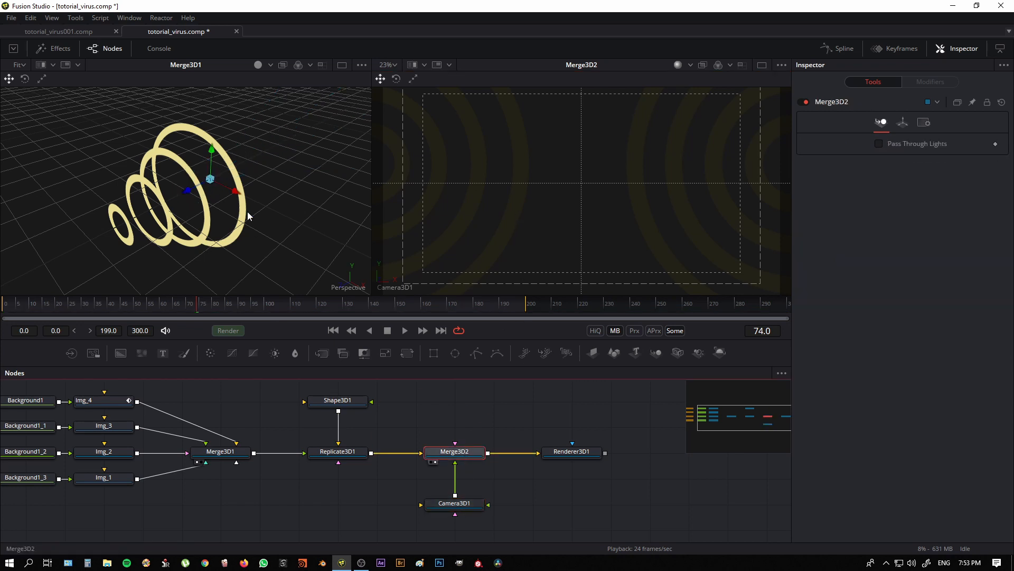
key(1)
drag(267, 230, 175, 221)
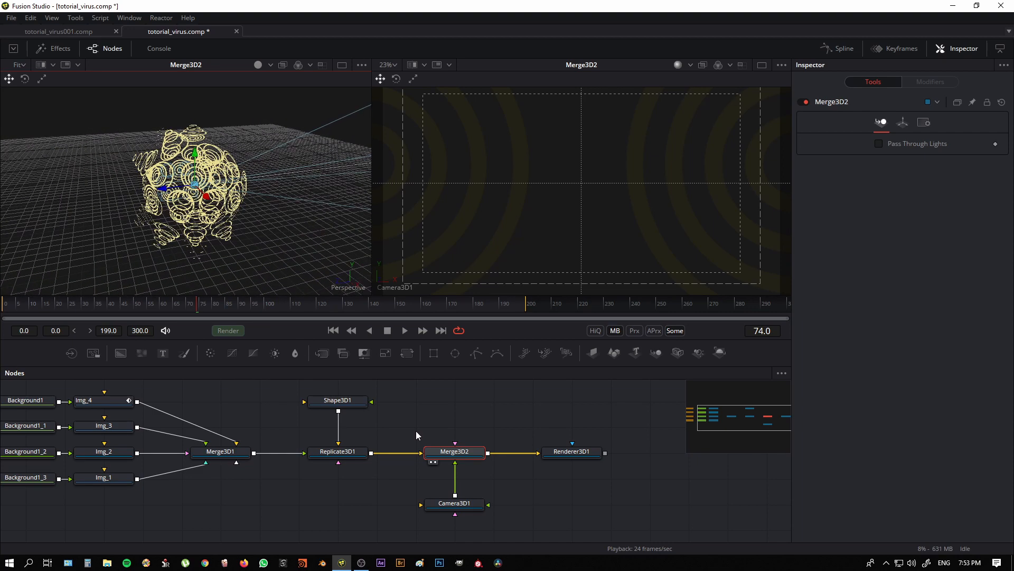
Step: Move Camera3D1 backward out of the replicated sphere until the rings come into the camera's view
click(449, 503)
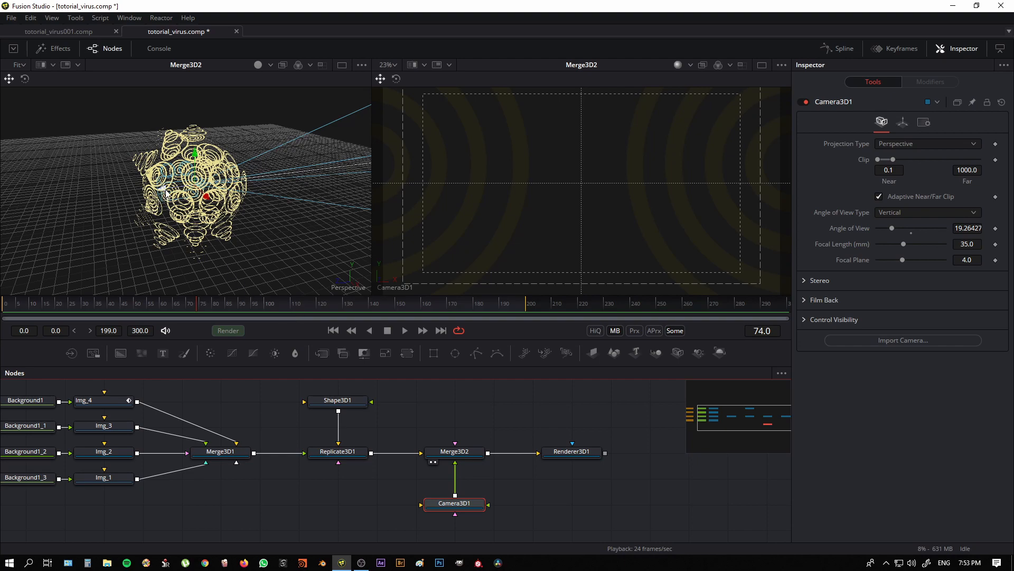
drag(158, 201, 354, 217)
scroll(214, 217, up, 10)
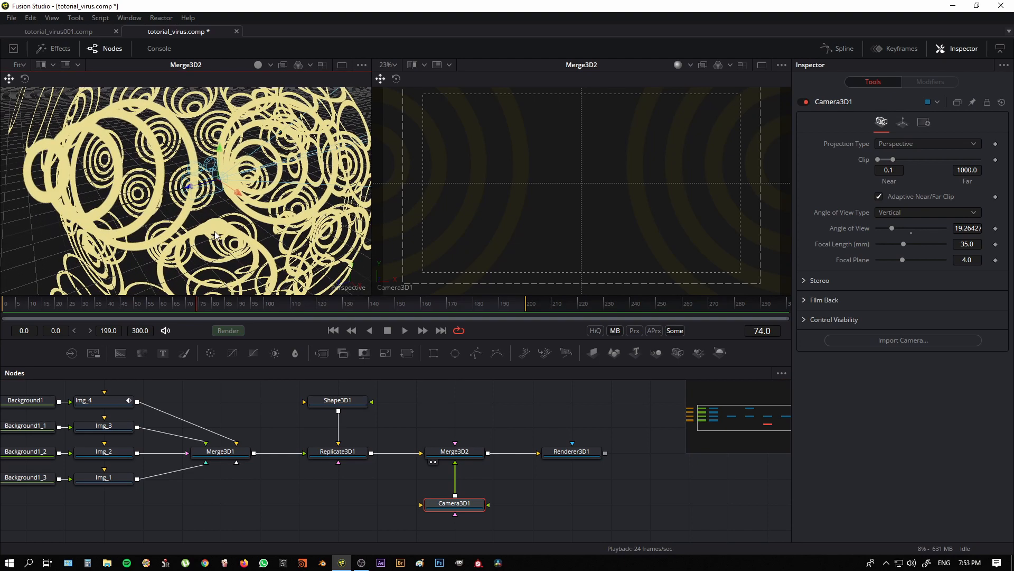
mouse_move(214, 239)
mouse_down()
mouse_move(208, 252)
mouse_move(214, 238)
mouse_up()
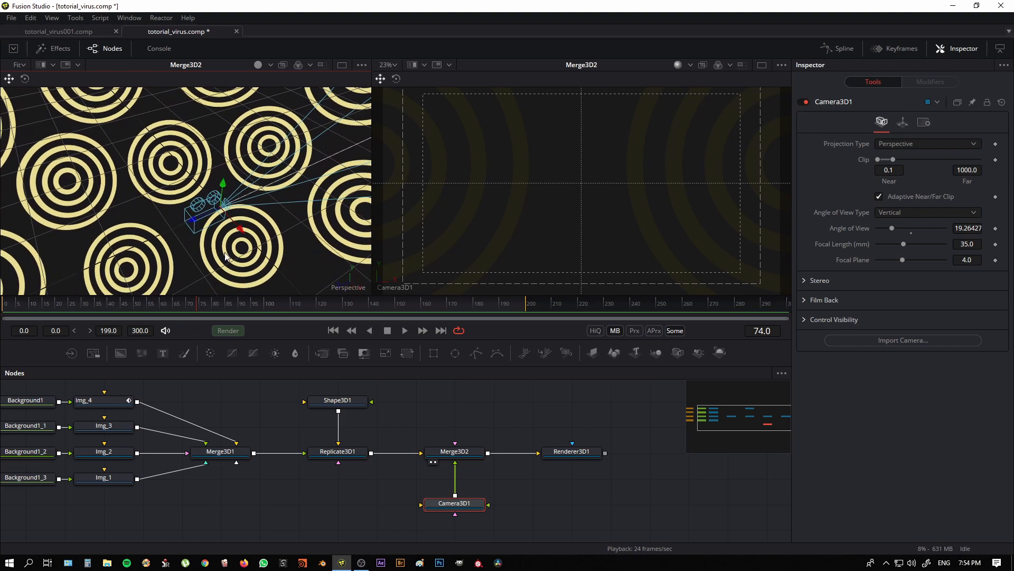
scroll(295, 241, down, 10)
drag(172, 254, 193, 275)
drag(182, 219, 11, 296)
scroll(246, 245, down, 3)
scroll(179, 271, down, 3)
drag(180, 273, 217, 277)
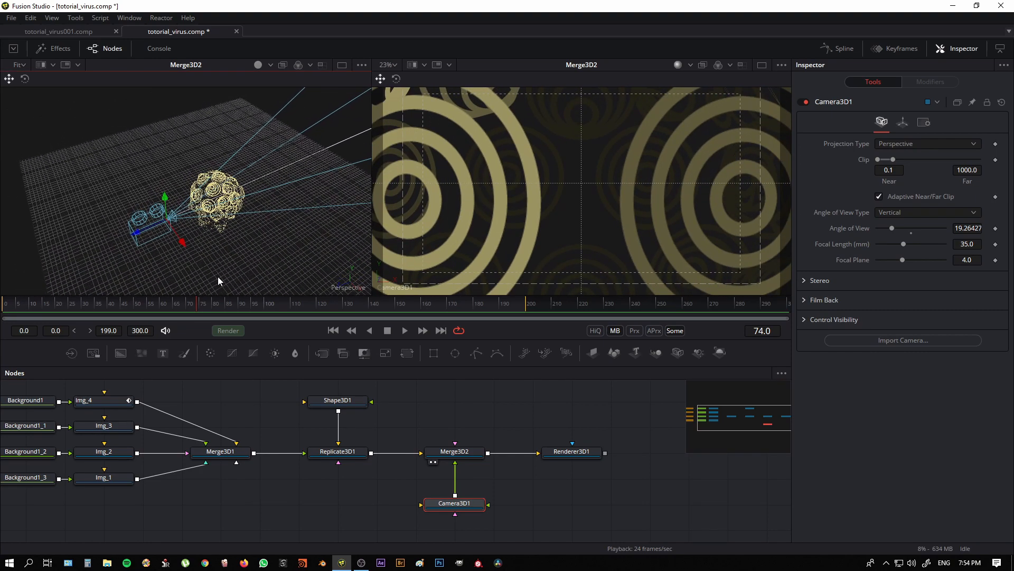
drag(140, 235, 58, 271)
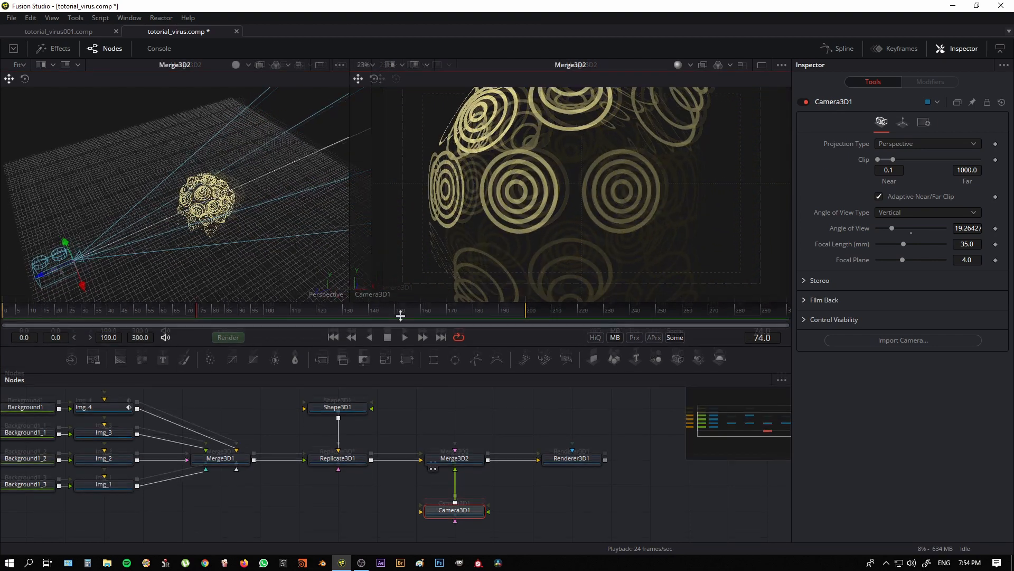
Step: Show guides in the camera viewer and widen that viewer
right_click(724, 226)
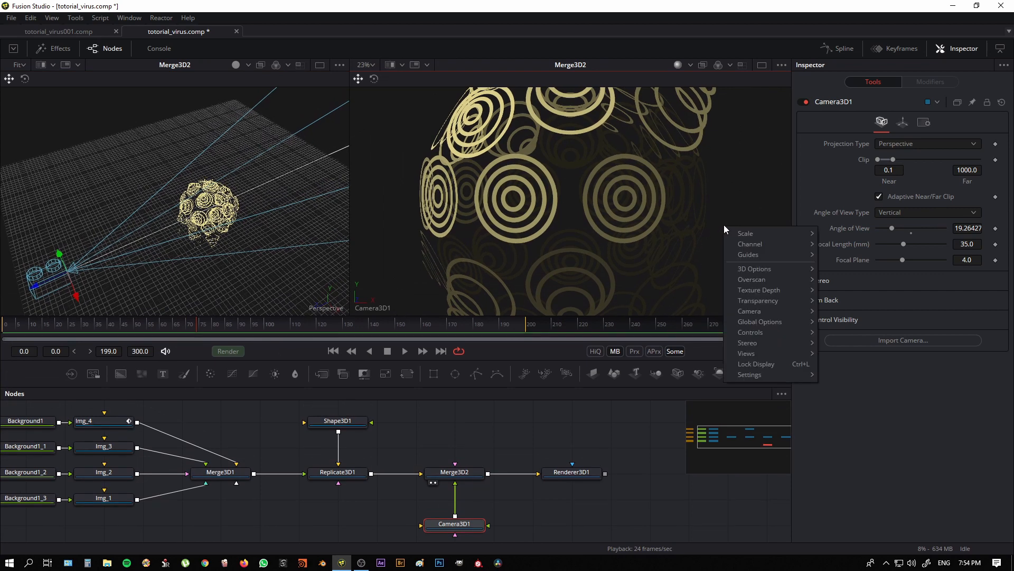
mouse_move(752, 254)
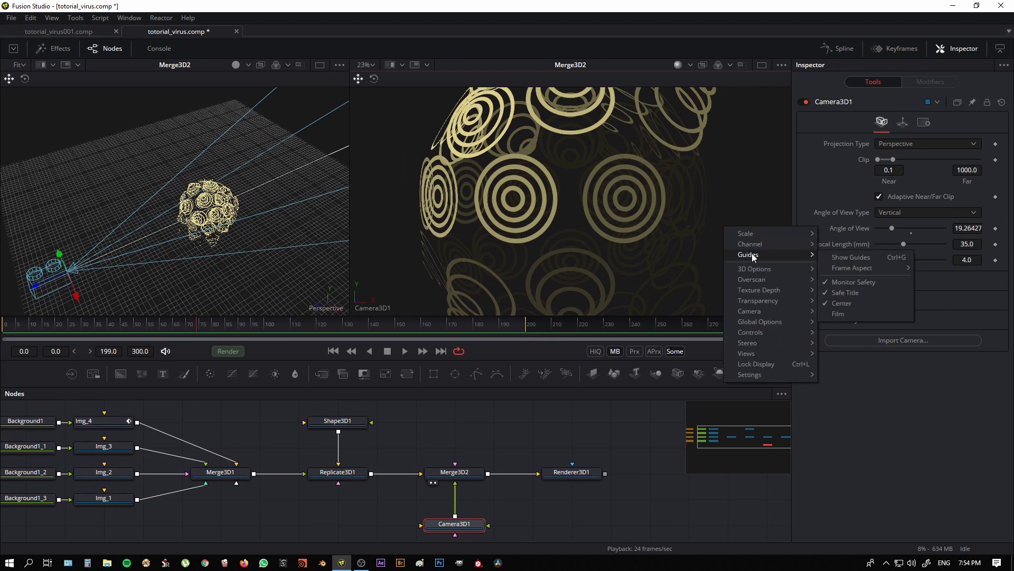
click(879, 259)
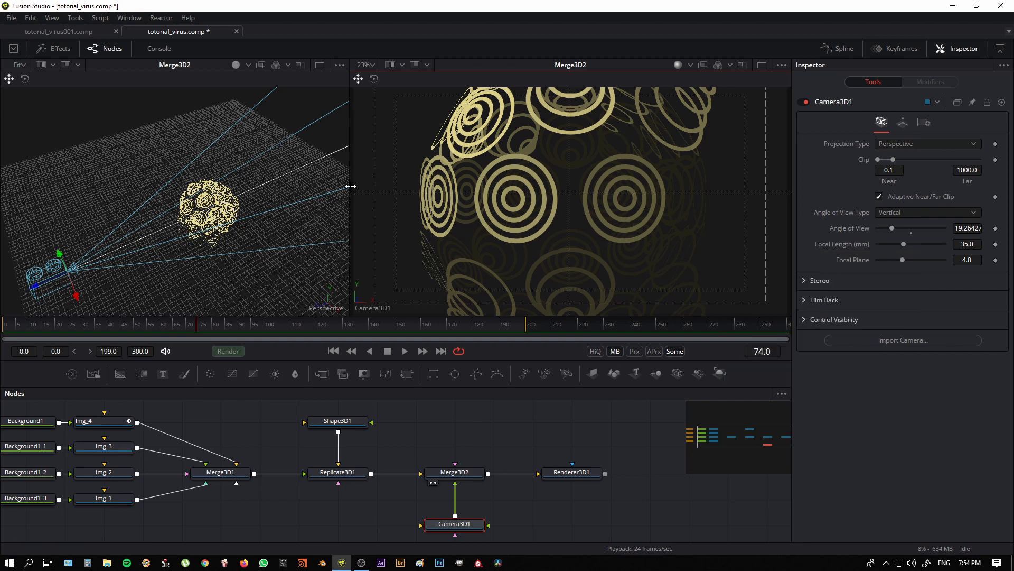
drag(350, 186, 326, 188)
Step: Turn off the Safe Title and Monitor Safety guides in the camera viewer
right_click(727, 253)
mouse_move(772, 278)
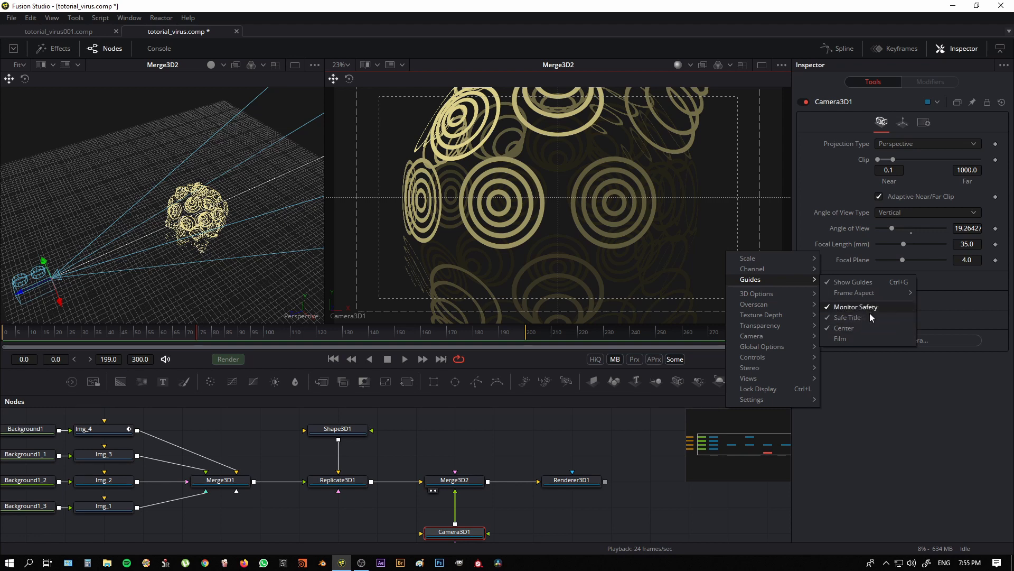
click(855, 318)
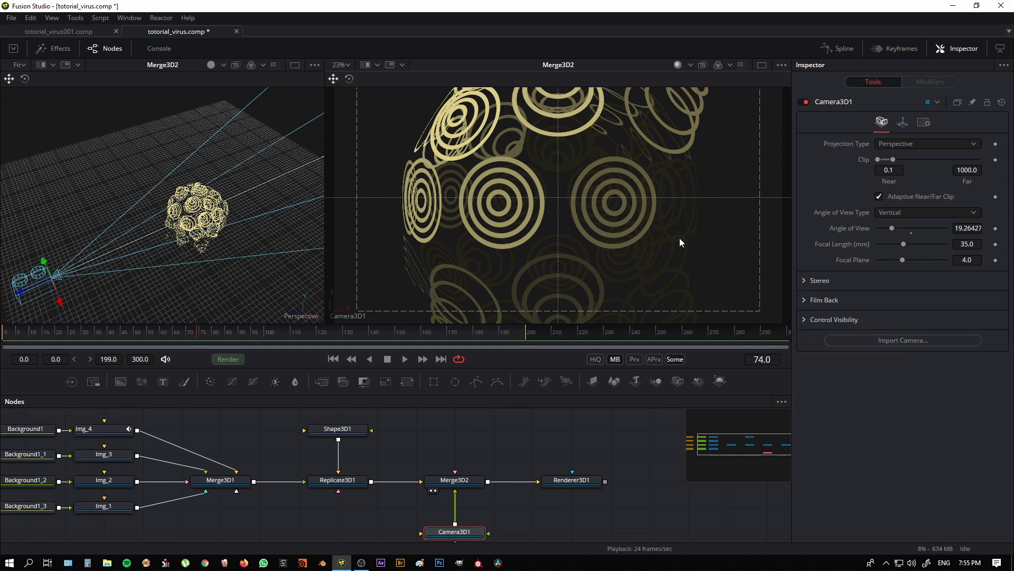
right_click(727, 273)
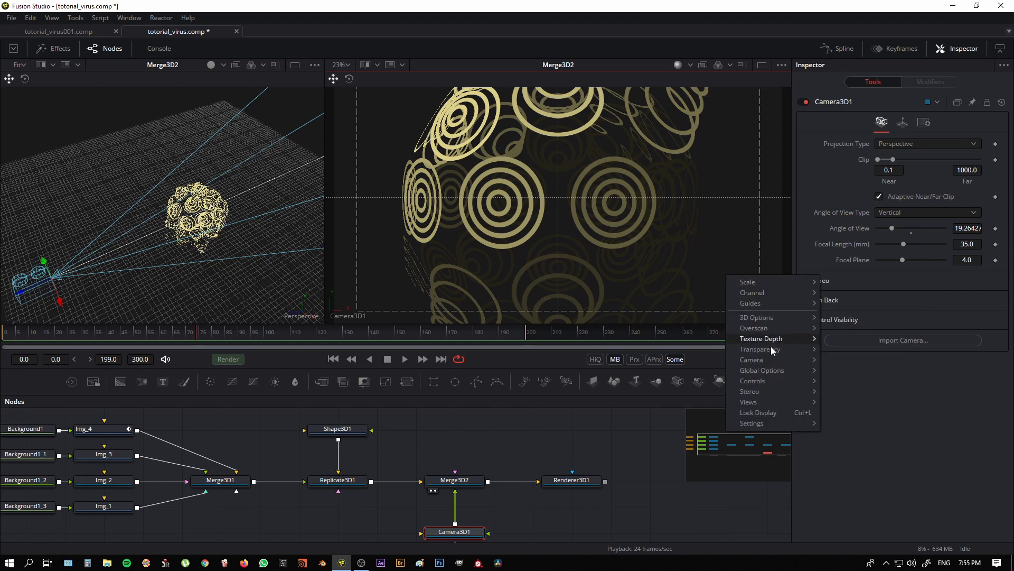
mouse_move(770, 307)
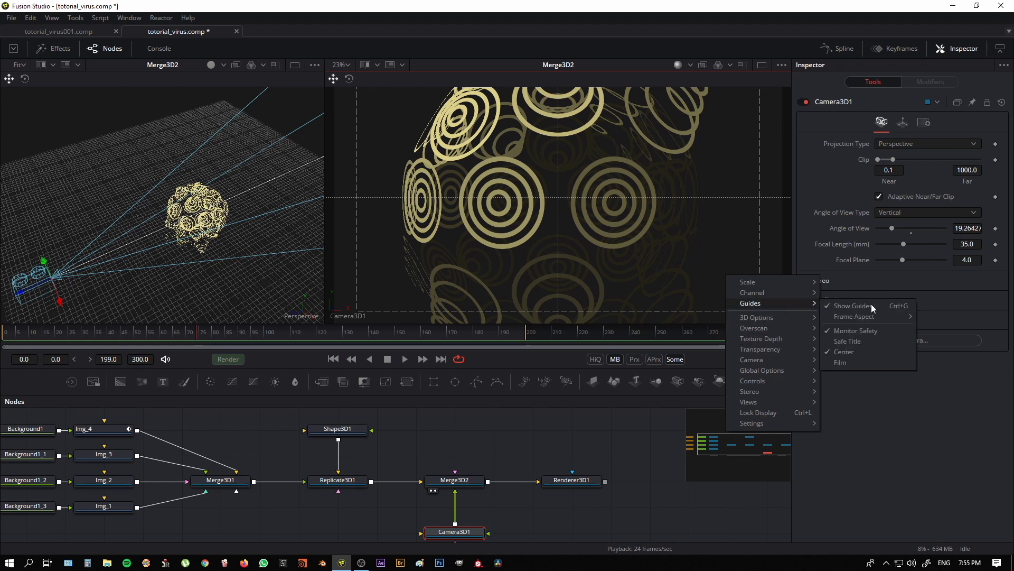
click(872, 330)
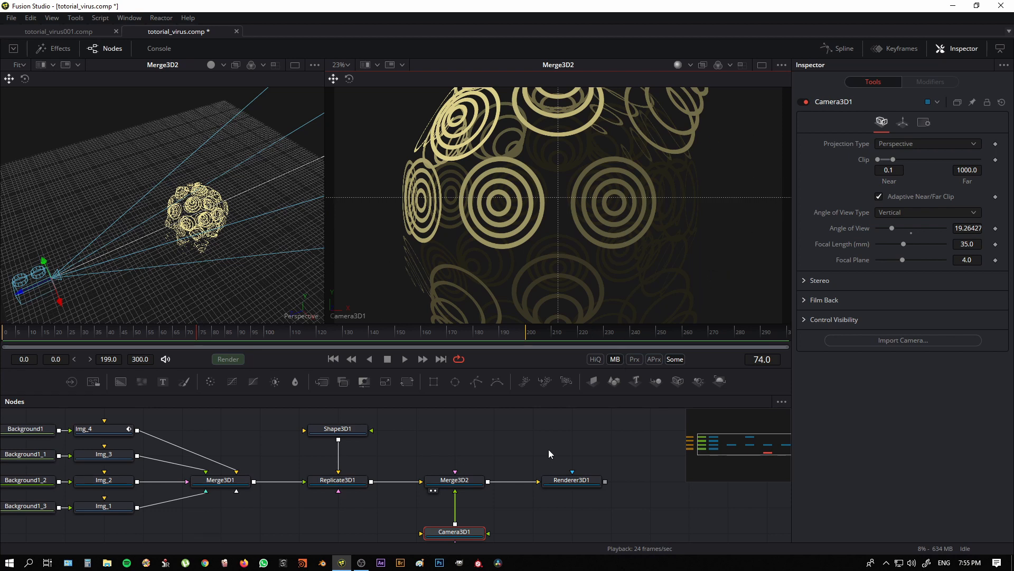
Step: Set Camera3D1's Angle of View Type to Horizontal
scroll(503, 472, down, 3)
drag(160, 290, 259, 264)
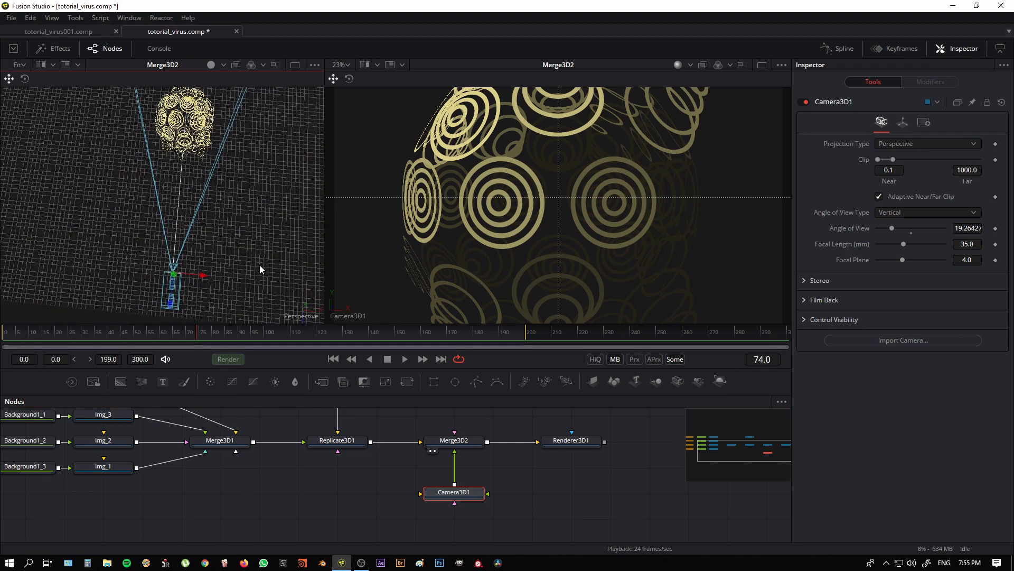
click(909, 211)
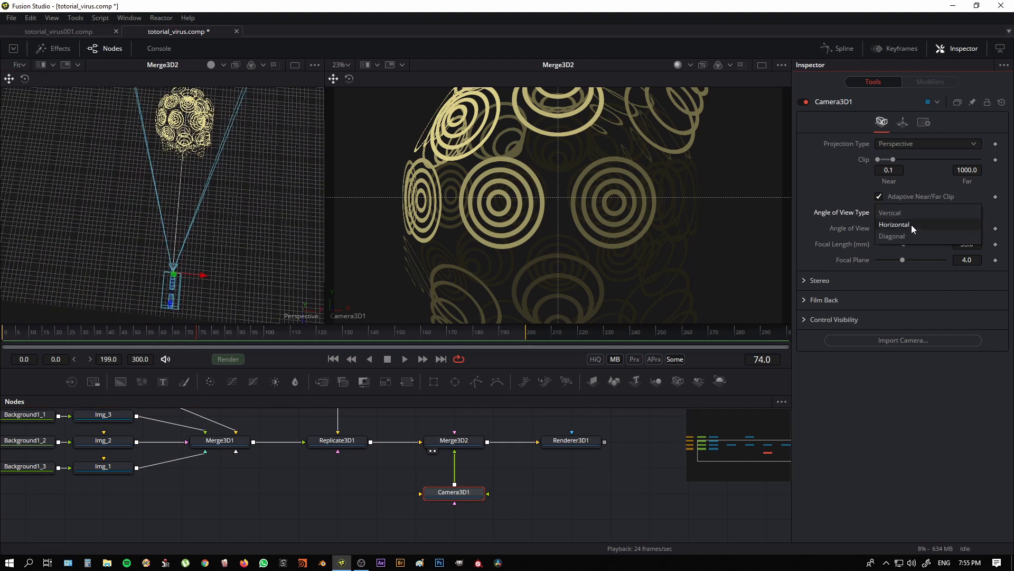
click(904, 229)
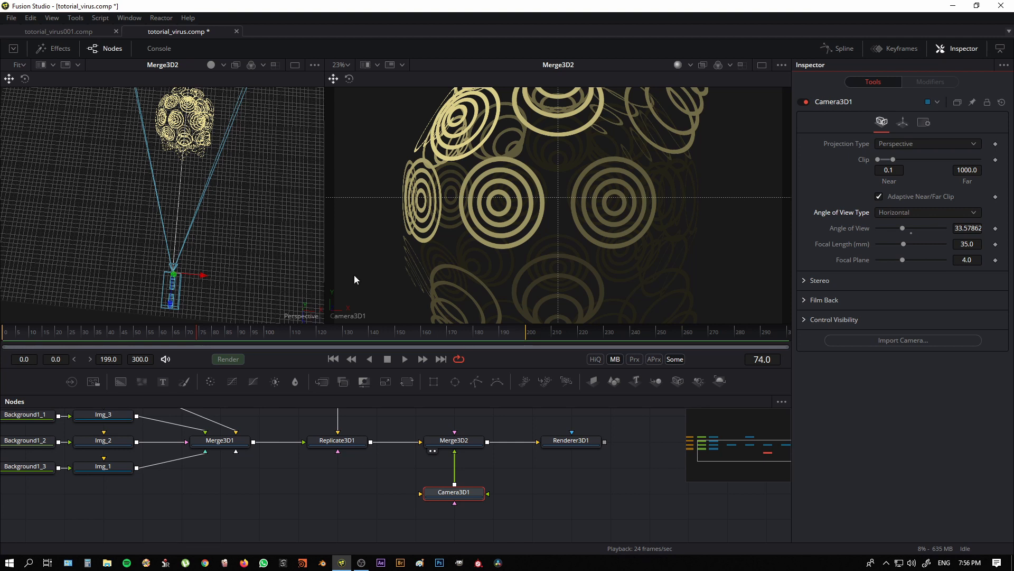
Step: Set Camera3D1's Angle of View to 80 and move the camera closer to the ringed sphere
click(967, 228)
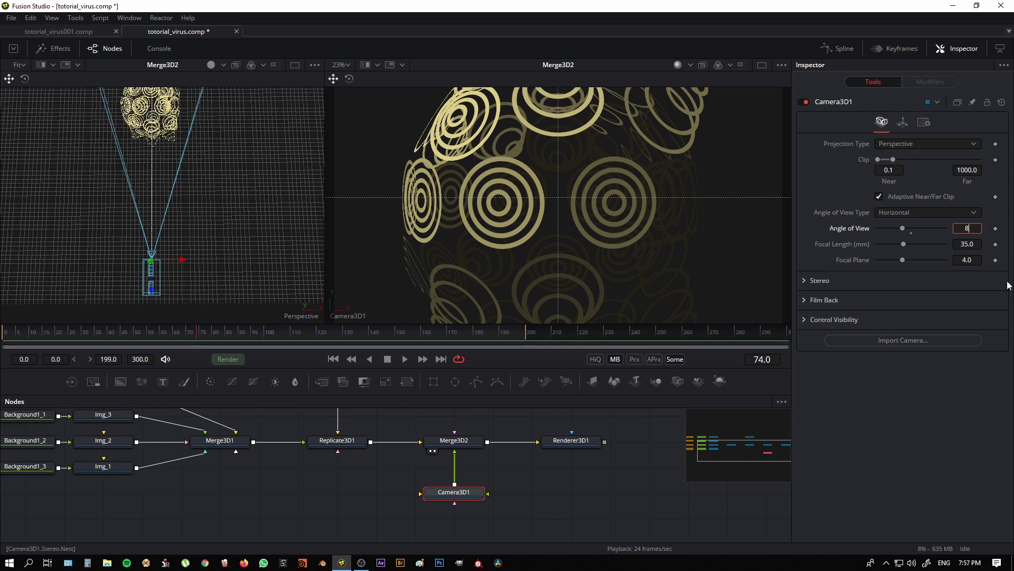
text(80)
key(Tab)
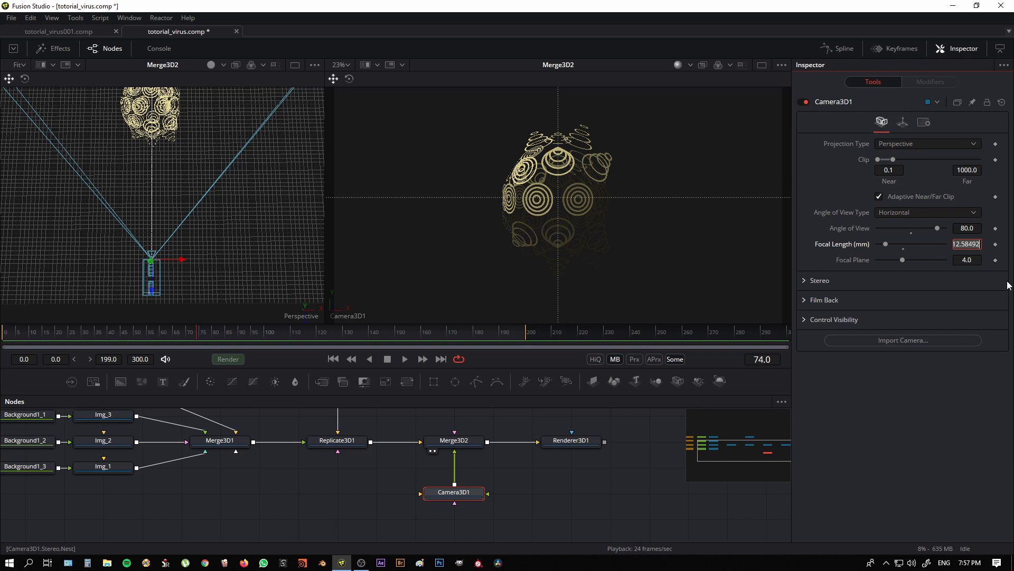
mouse_move(158, 264)
mouse_down()
mouse_move(161, 235)
mouse_move(158, 254)
mouse_up()
Step: Show Renderer3D1 in the second viewer and fit the whole rendered frame in it
scroll(494, 503, right, 5)
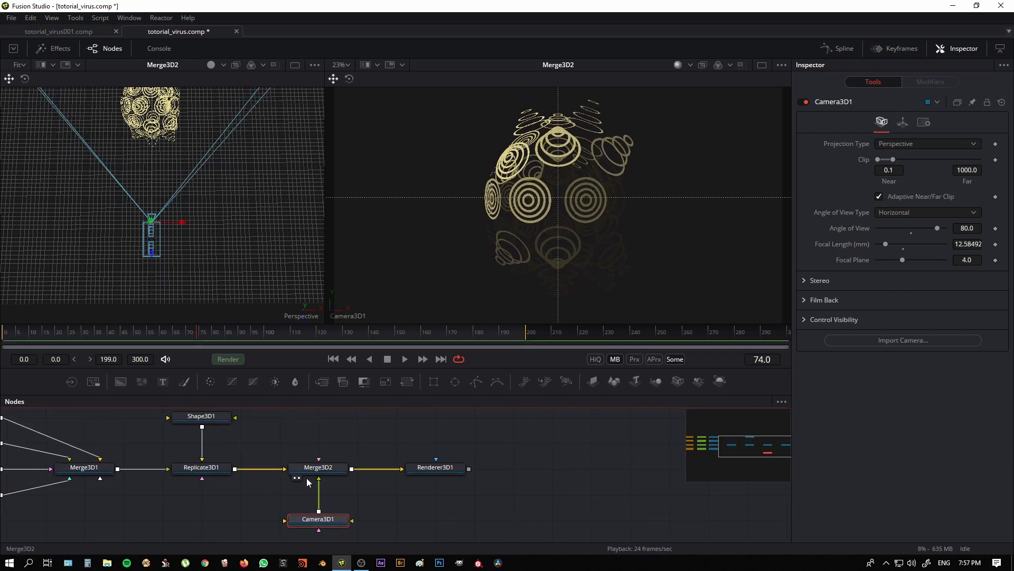
click(440, 472)
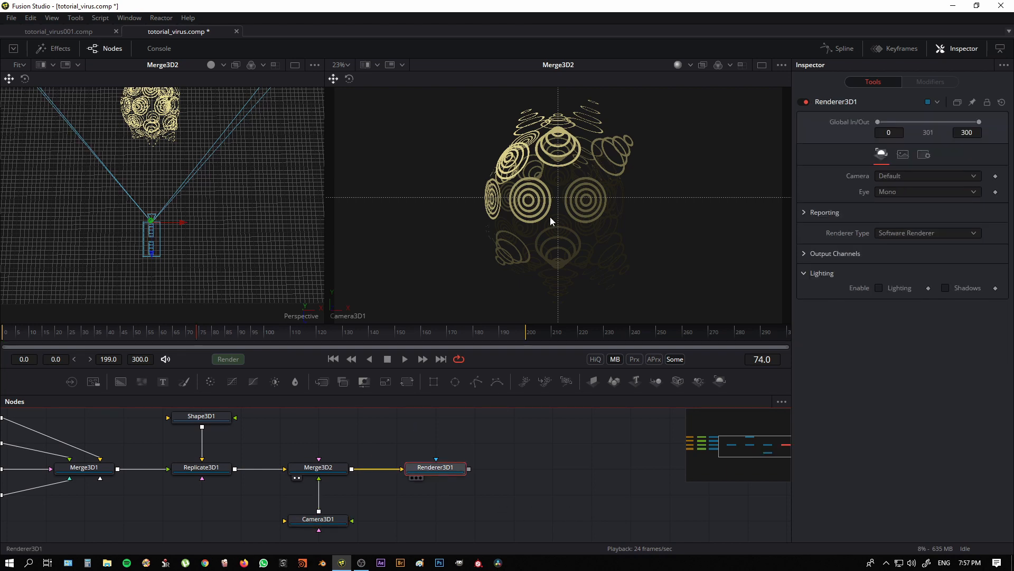
key(2)
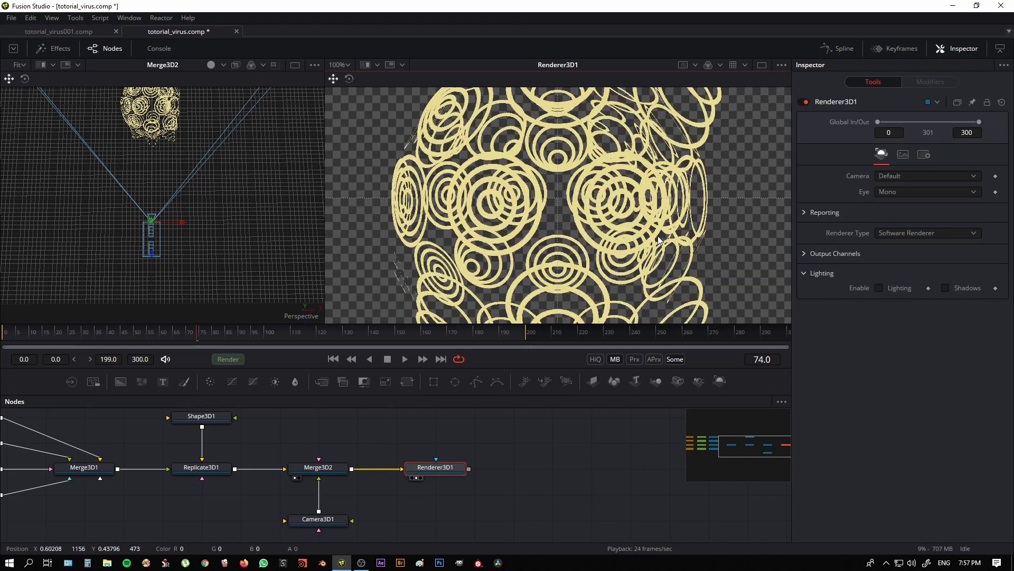
scroll(548, 261, down, 2)
scroll(481, 274, down, 2)
key(ctrl+f)
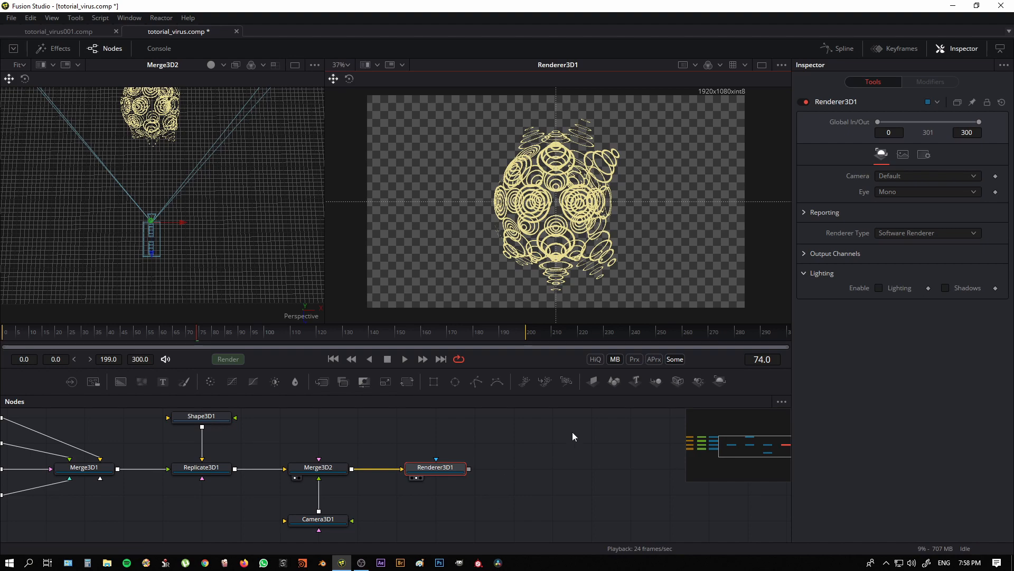
Step: Turn on Lights shading in the perspective viewer that shows Merge3D2's ringed sphere
drag(263, 318, 214, 106)
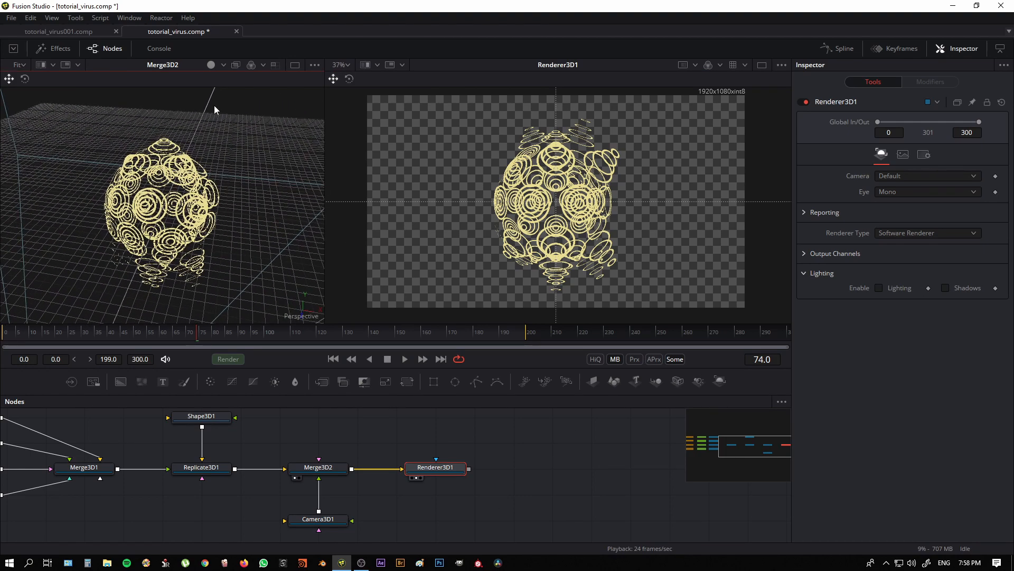
click(224, 66)
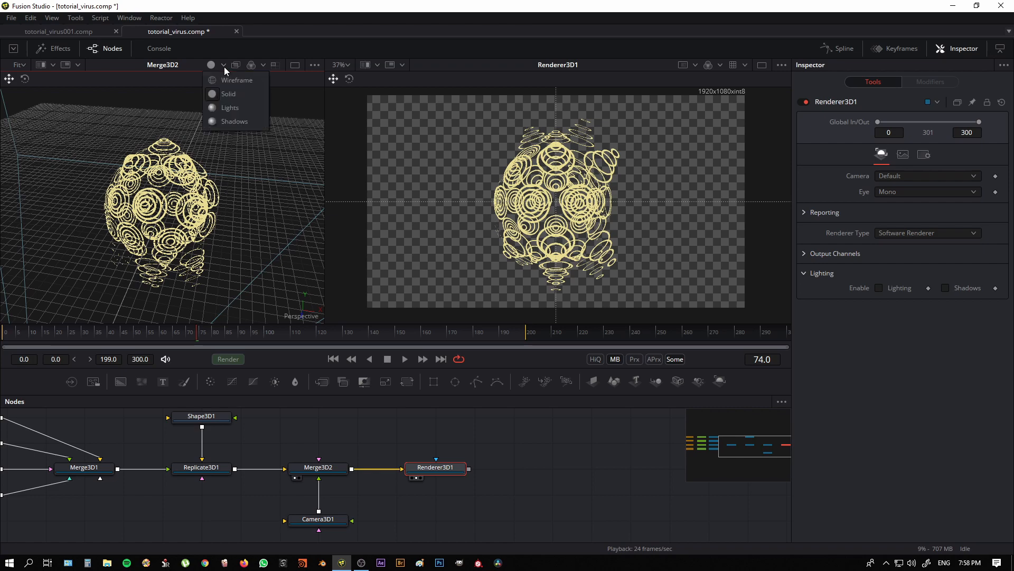
click(229, 108)
mouse_move(232, 268)
mouse_down()
mouse_move(243, 215)
mouse_move(201, 240)
mouse_move(237, 257)
mouse_move(147, 255)
mouse_move(154, 273)
mouse_move(212, 283)
mouse_move(194, 284)
mouse_move(239, 280)
mouse_move(236, 255)
mouse_up()
drag(211, 299, 211, 217)
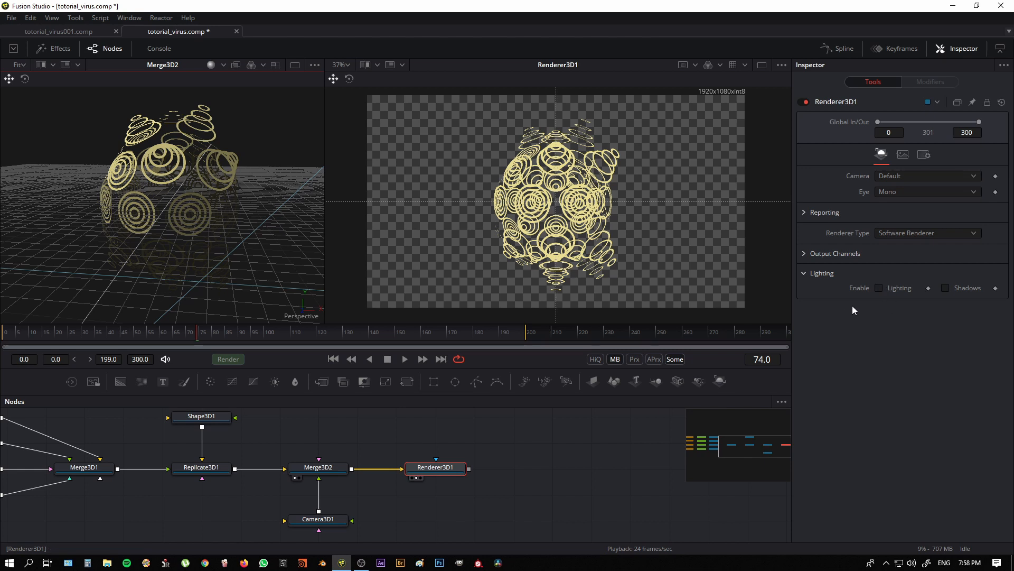
Step: Try Renderer3D1 with lighting enabled, and turn its lighting back off
click(879, 287)
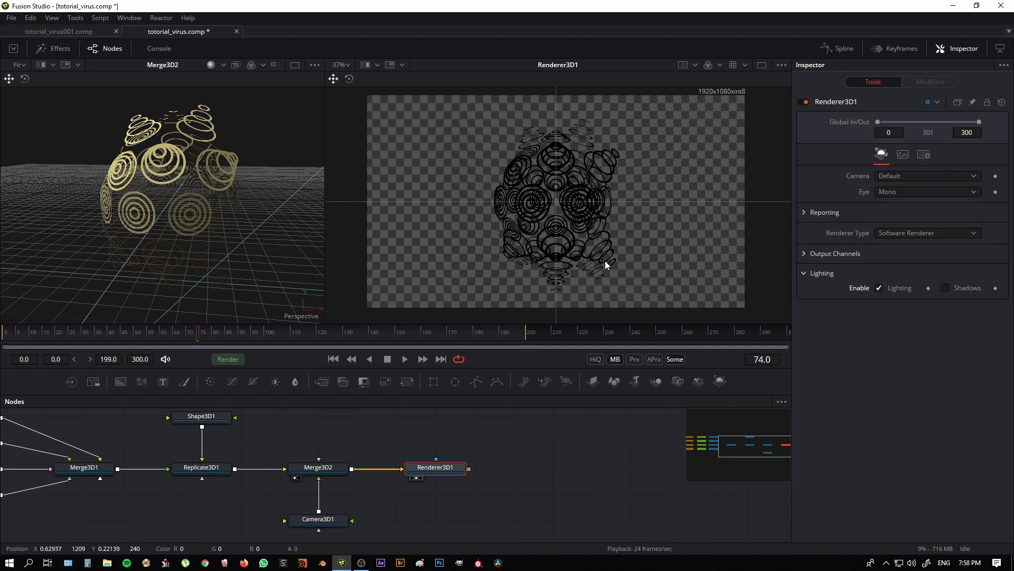
drag(325, 211, 383, 211)
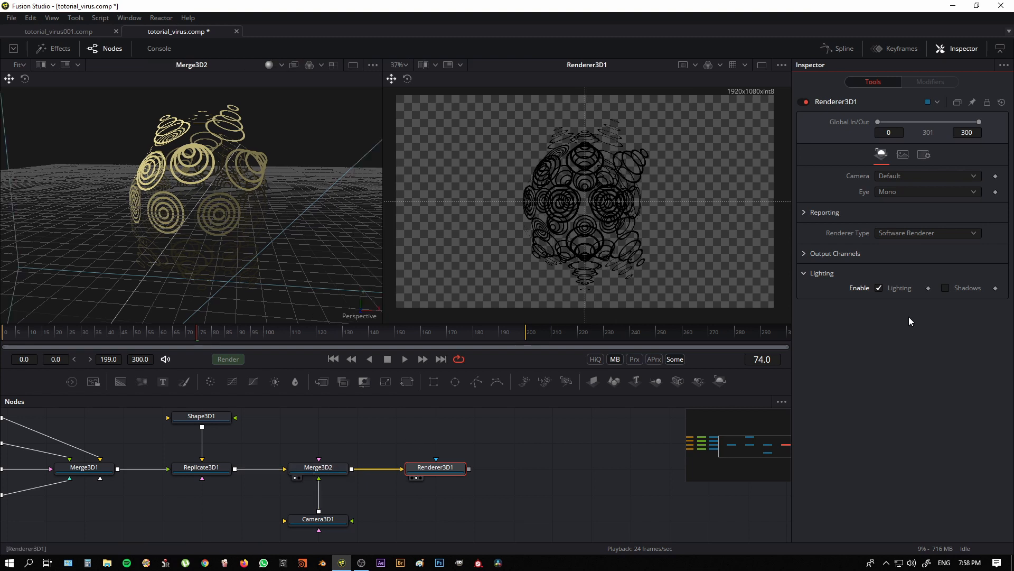
click(879, 289)
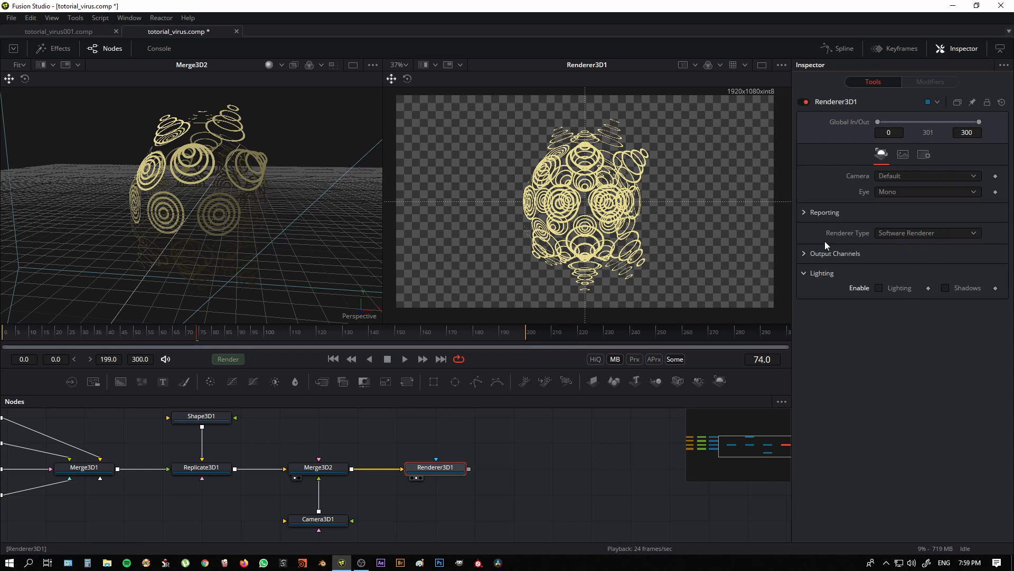
Step: Switch Renderer3D1 to the OpenGL Renderer and set its anti-aliasing supersampling HiQ Rate to 2
click(931, 233)
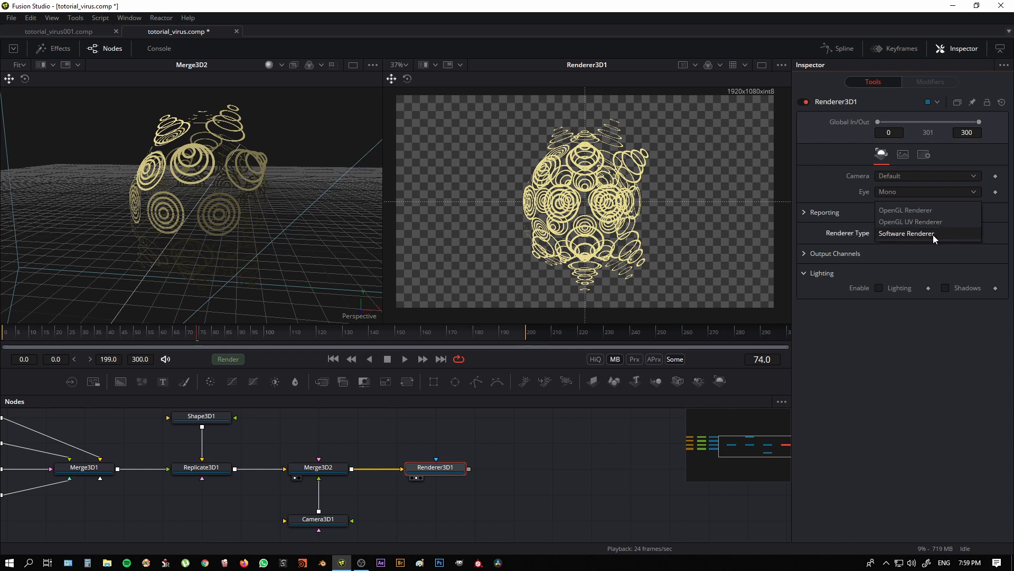
click(909, 210)
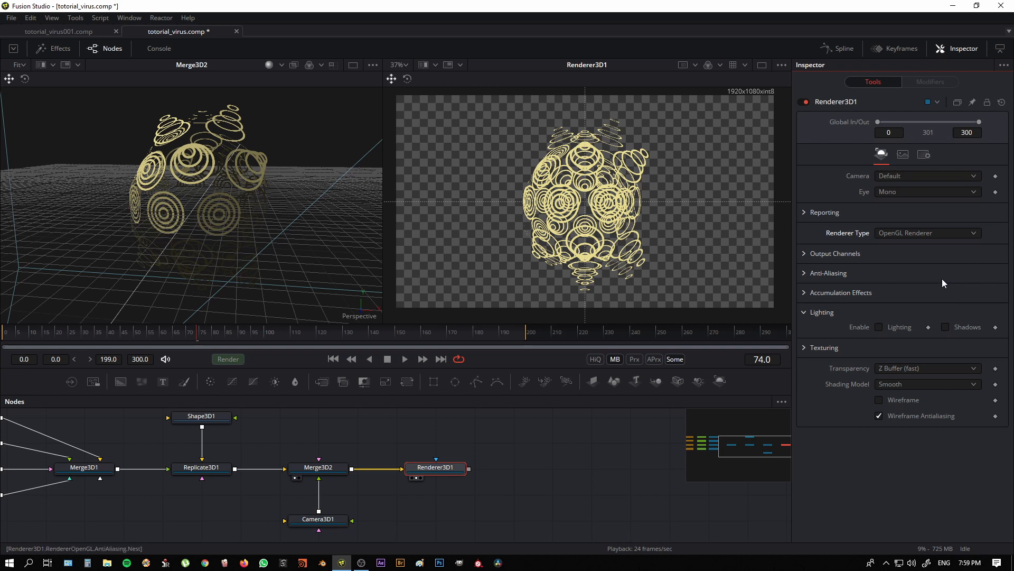
click(806, 273)
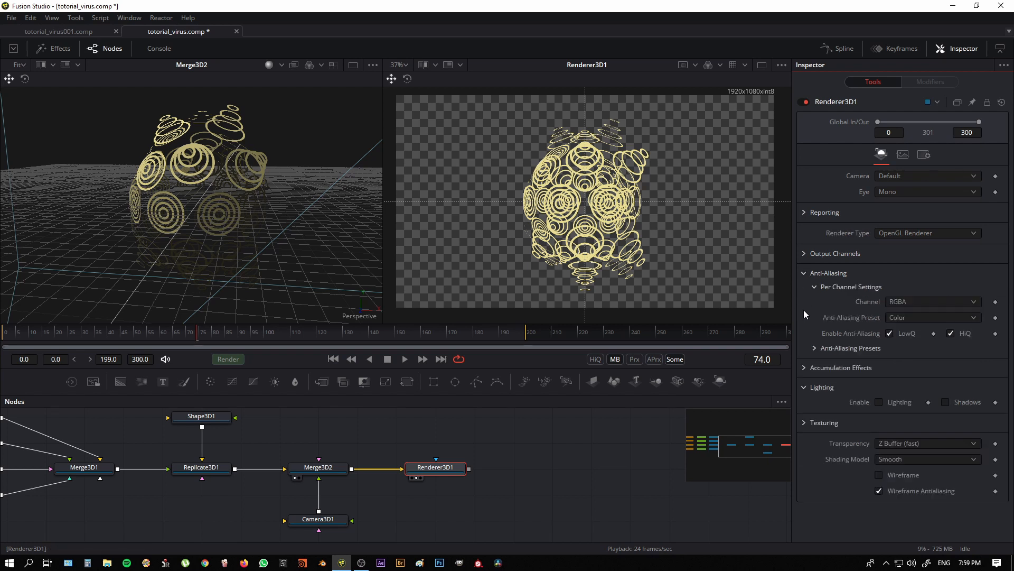
scroll(1002, 407, down, 2)
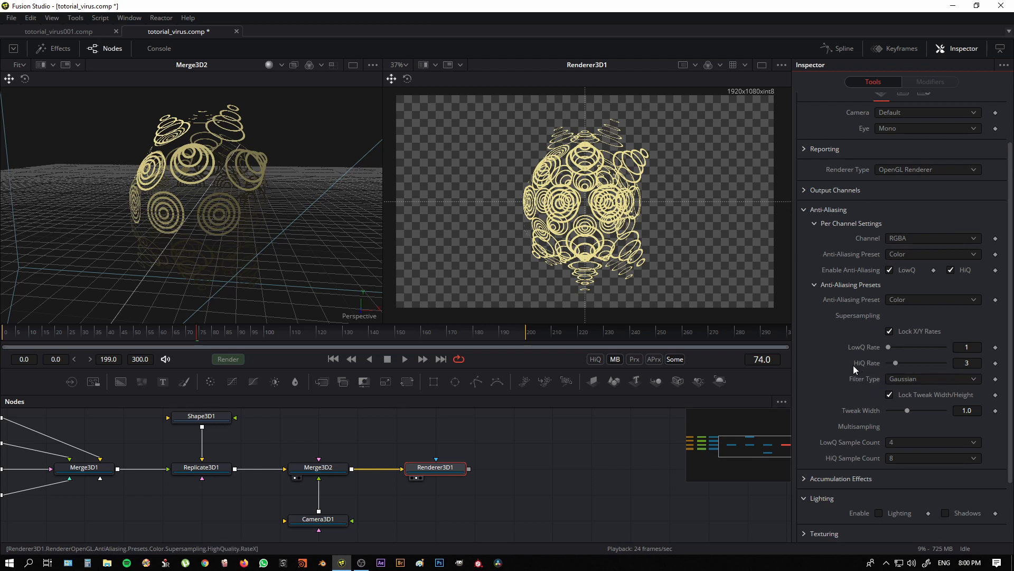
click(971, 362)
text(2)
key(Tab)
Step: Set Renderer3D1's multisampling LowQ Sample Count to 1 and its HiQ Sample Count to 2
scroll(970, 379, down, 3)
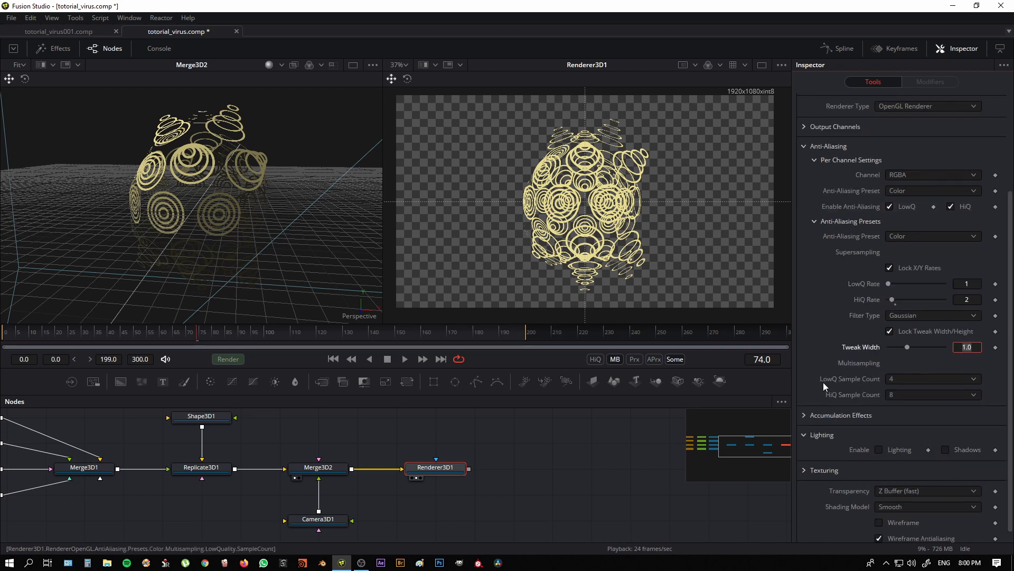
click(902, 380)
click(903, 353)
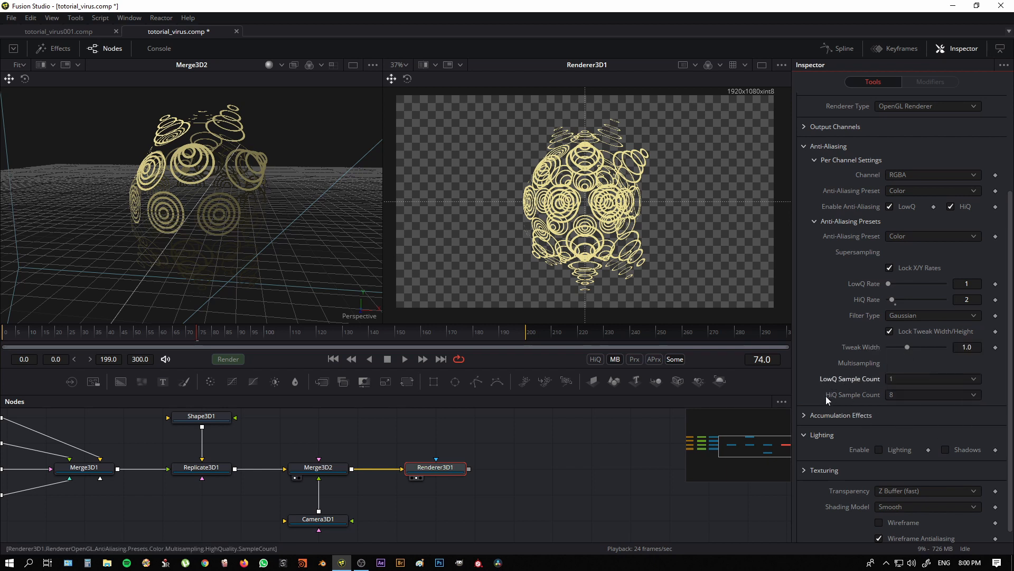
click(903, 395)
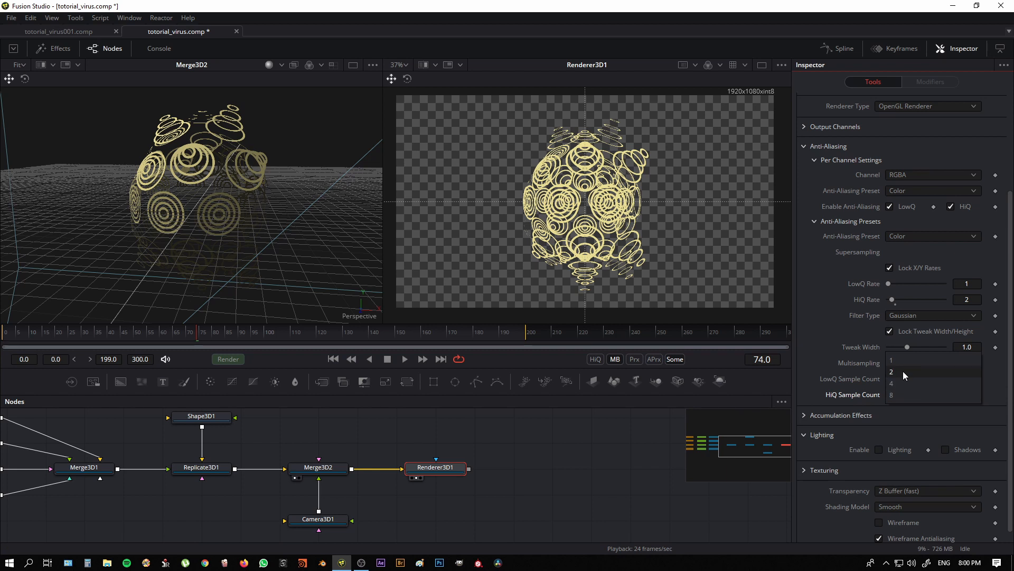
click(902, 370)
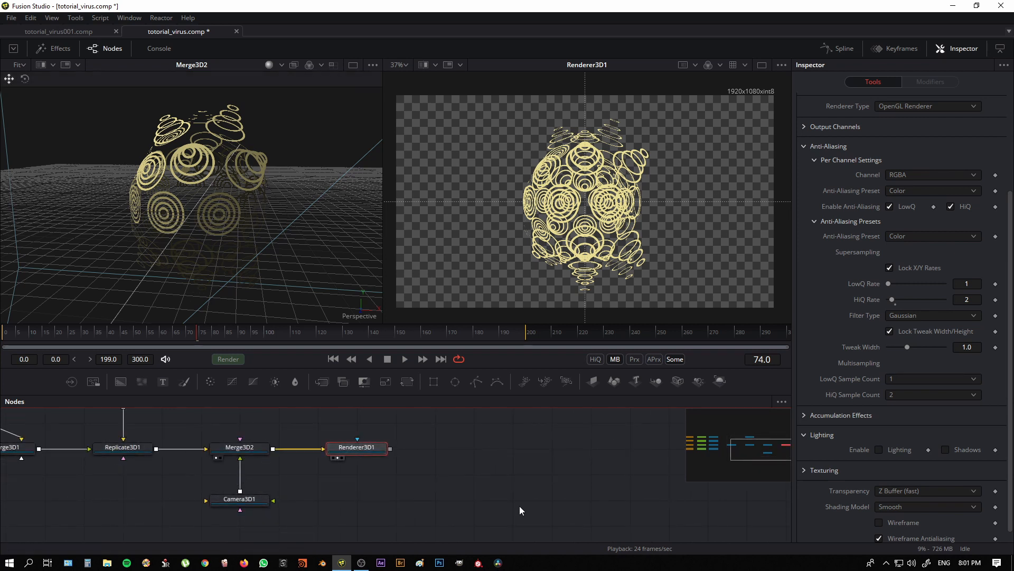
Step: Add an unconnected Background node below and to the right of Renderer3D1 and show it in the first viewer
click(520, 510)
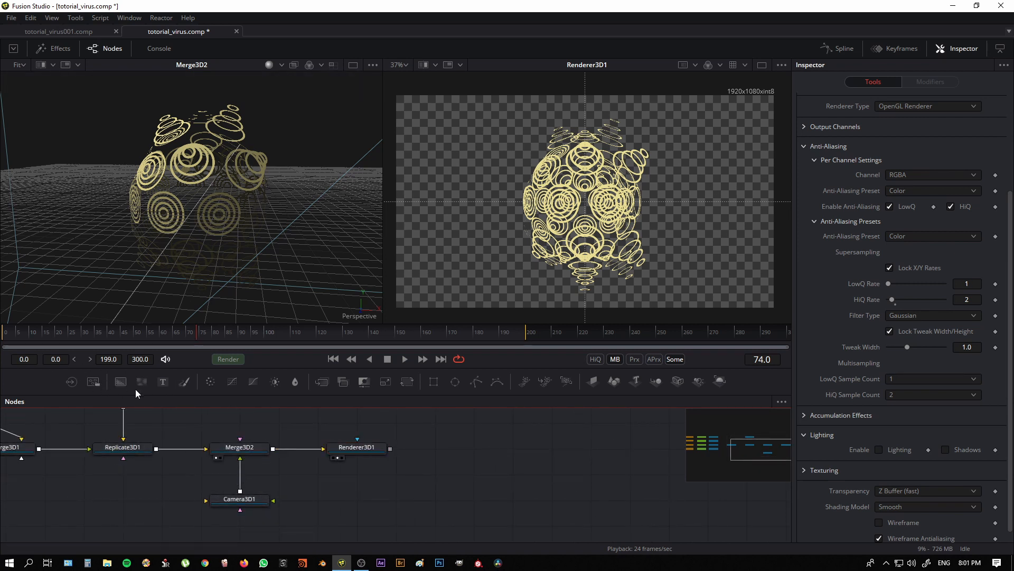
click(120, 385)
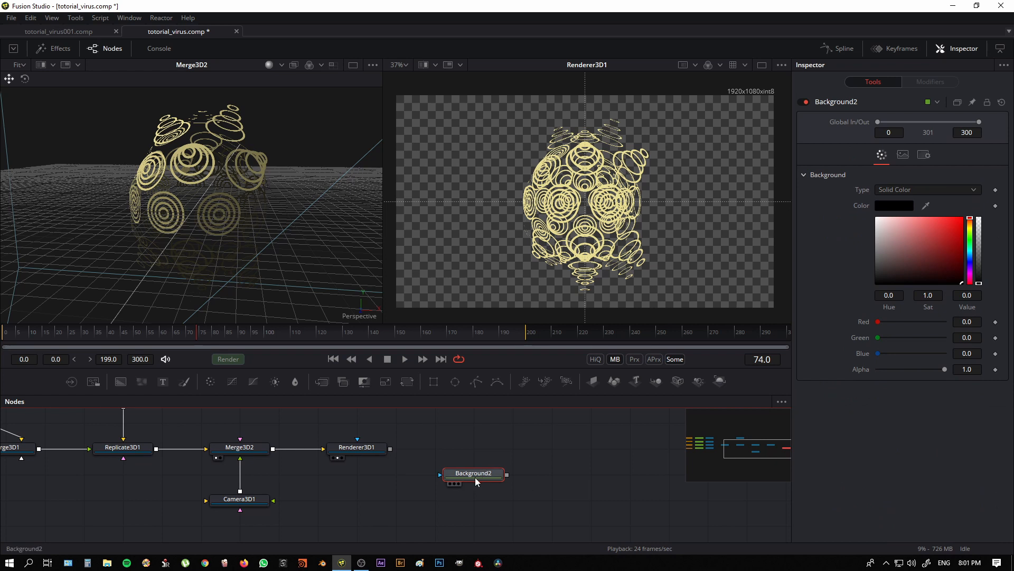
drag(476, 481, 476, 507)
click(522, 486)
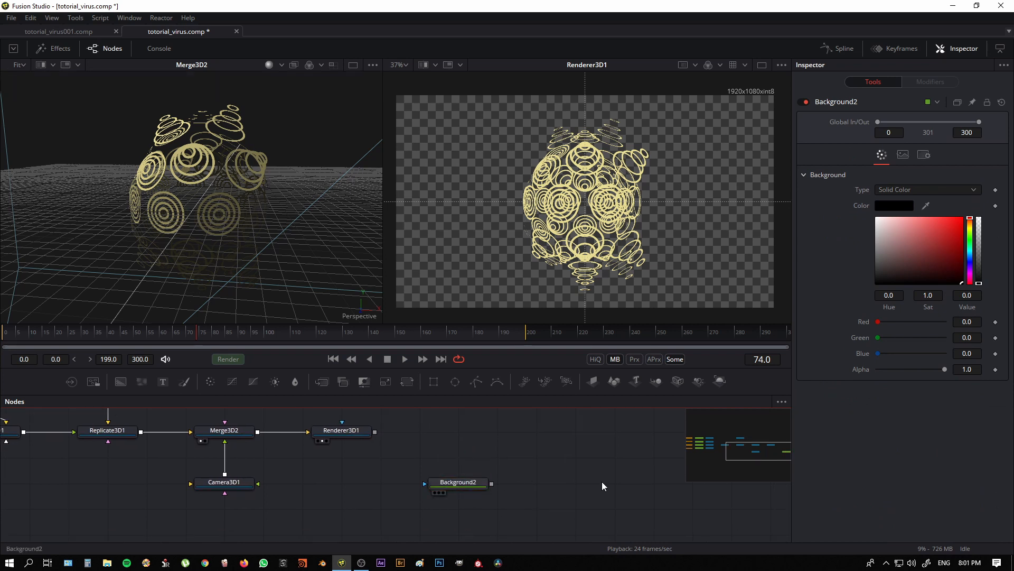
key(1)
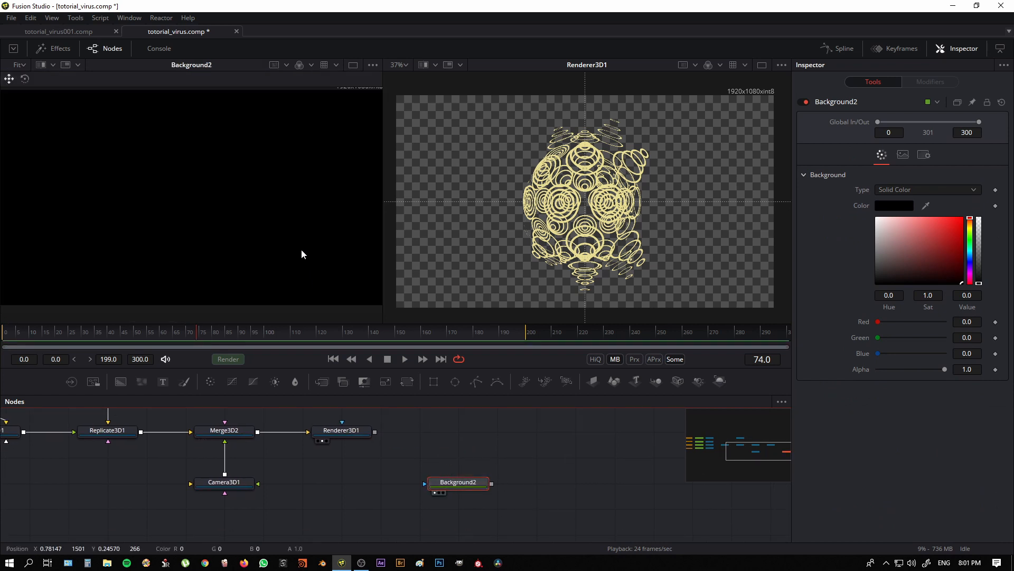
Step: Change Background2's type to Gradient and run its linear gradient vertically from the bottom edge to the top edge of the frame
click(916, 190)
click(907, 234)
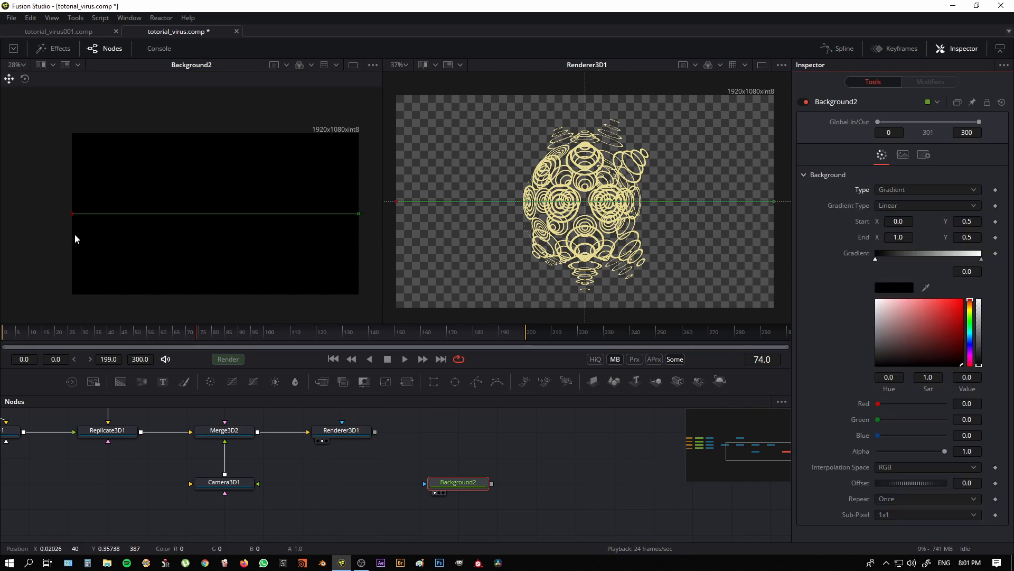
drag(74, 217, 201, 296)
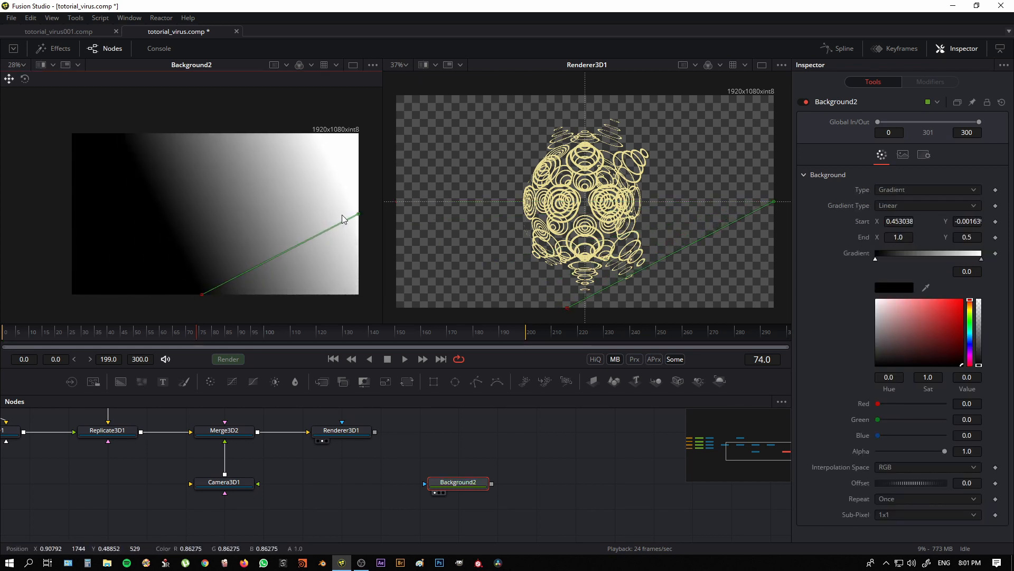
drag(358, 214, 209, 137)
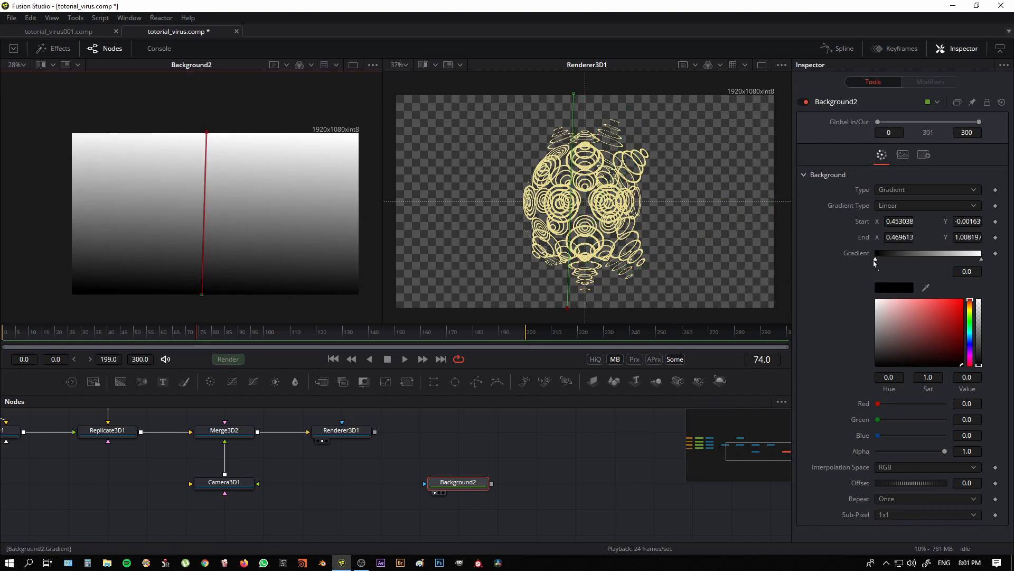
Step: Color the gradient's first stop gray-teal with Hue 0.52, Sat 0.247 and Value 0.622, and its last stop light blue with Hue 0.584
drag(971, 342, 971, 332)
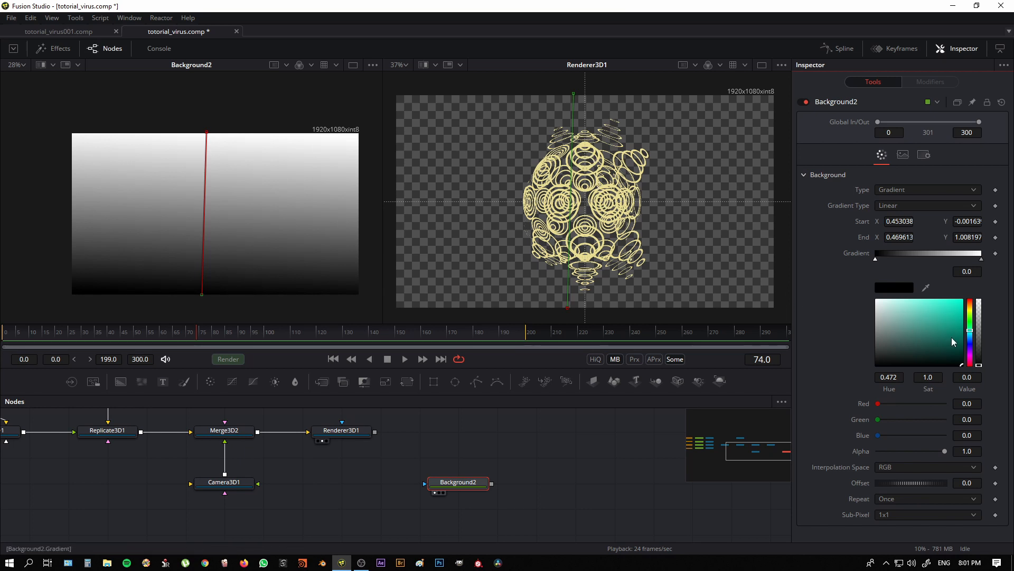
drag(971, 334, 973, 338)
drag(899, 312, 897, 326)
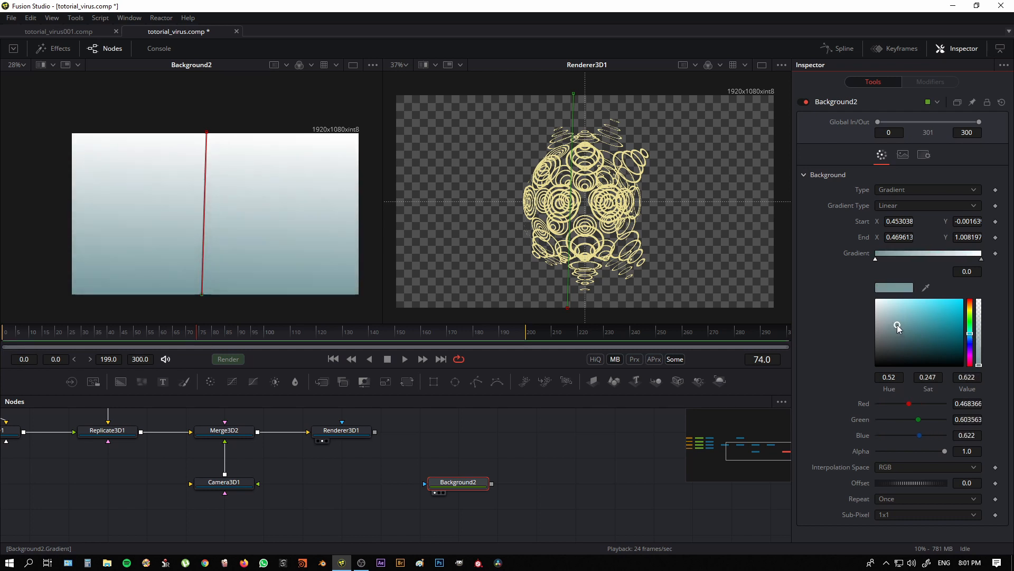
drag(970, 334, 971, 339)
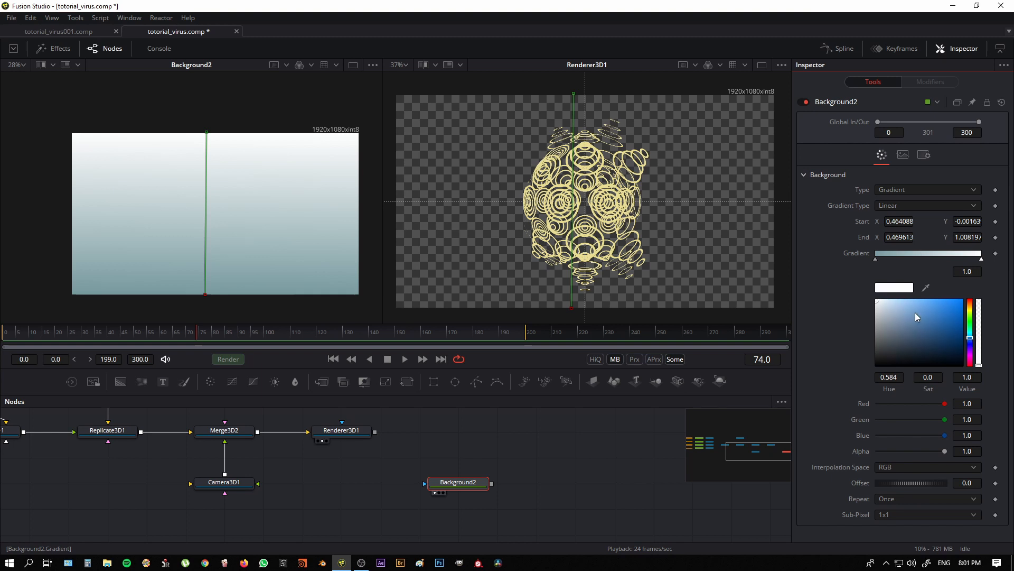
mouse_move(915, 312)
mouse_down()
mouse_move(902, 303)
mouse_move(916, 303)
mouse_up()
Step: Bring both gradient stops near the middle, the teal one at about 0.418, and lighten the teal to Sat 0.205 and Value 0.835
drag(880, 259, 918, 263)
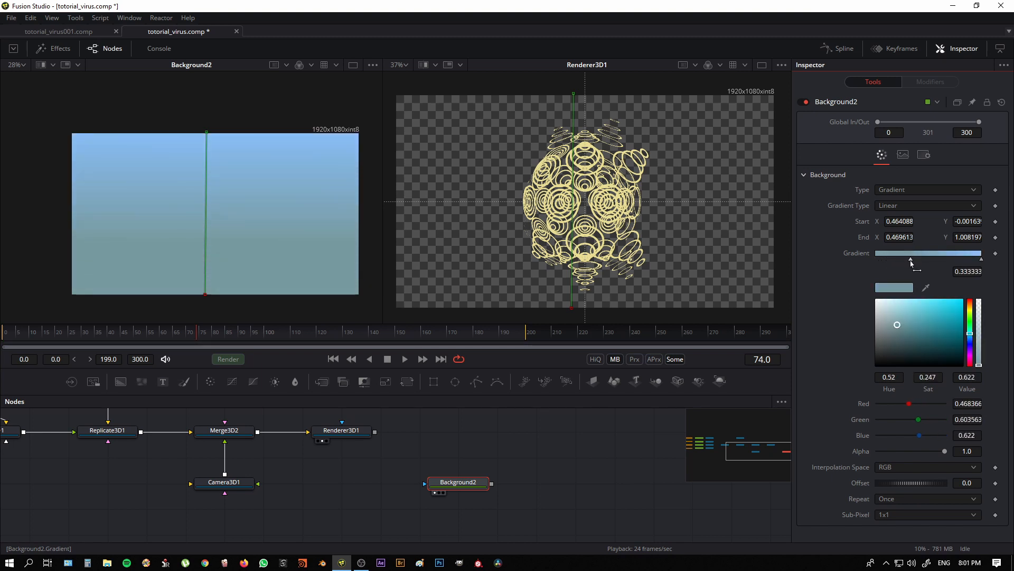
drag(981, 260, 920, 260)
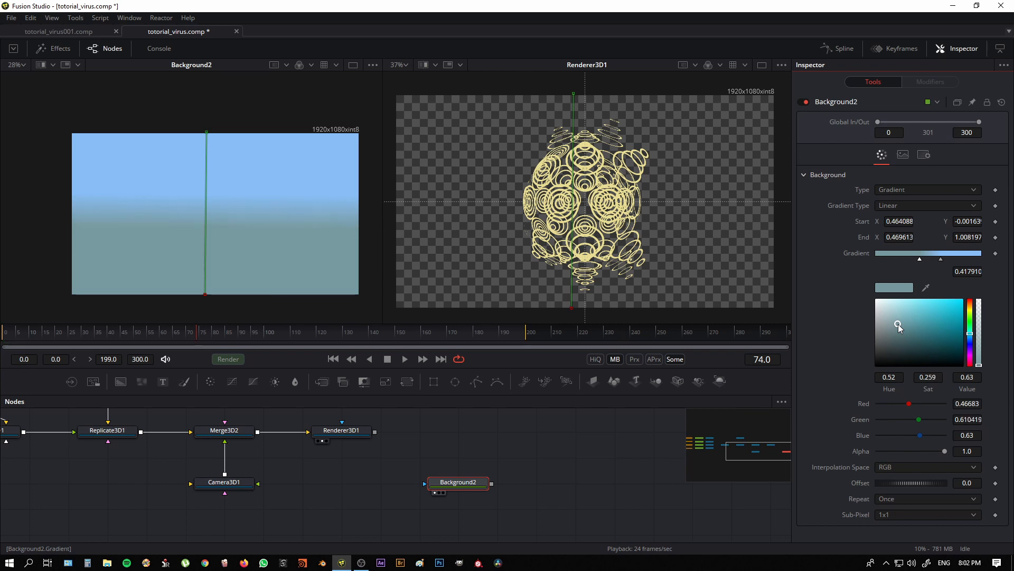
mouse_move(898, 324)
mouse_down()
mouse_move(905, 318)
mouse_move(893, 311)
mouse_up()
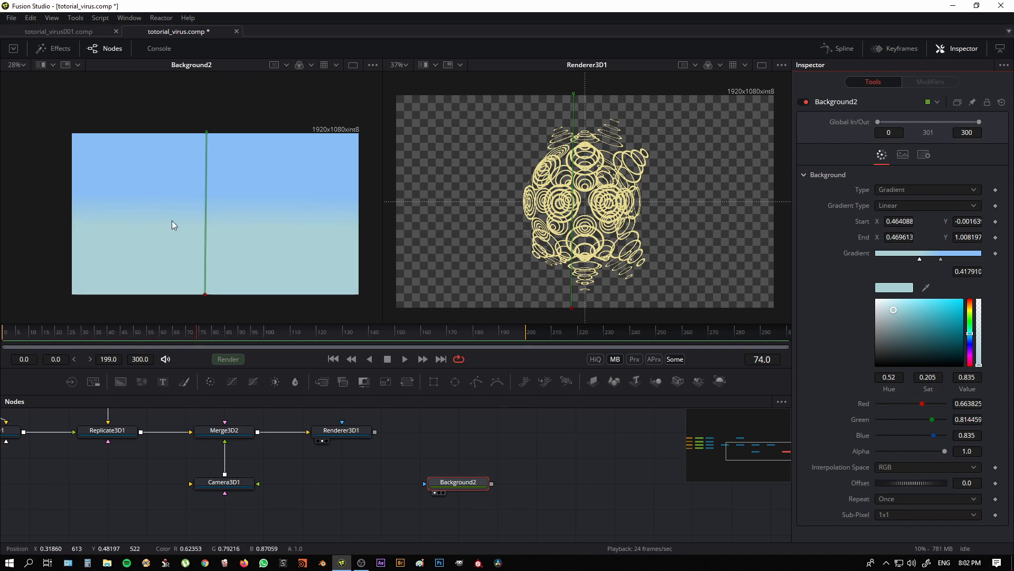
Step: Add a Merge node that composites Renderer3D1 as foreground over Background2, and show it in the second viewer
click(578, 500)
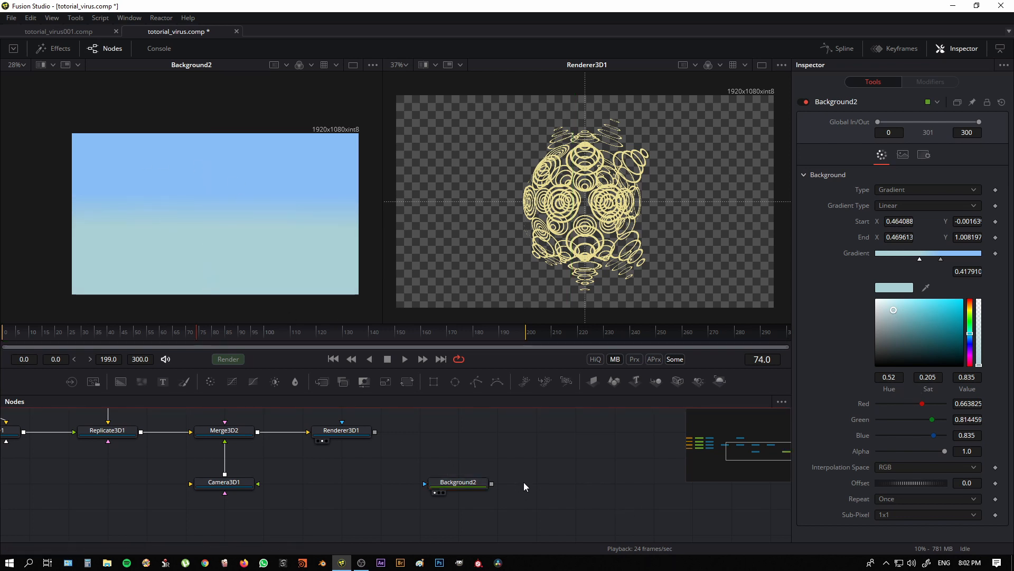
drag(525, 482, 494, 492)
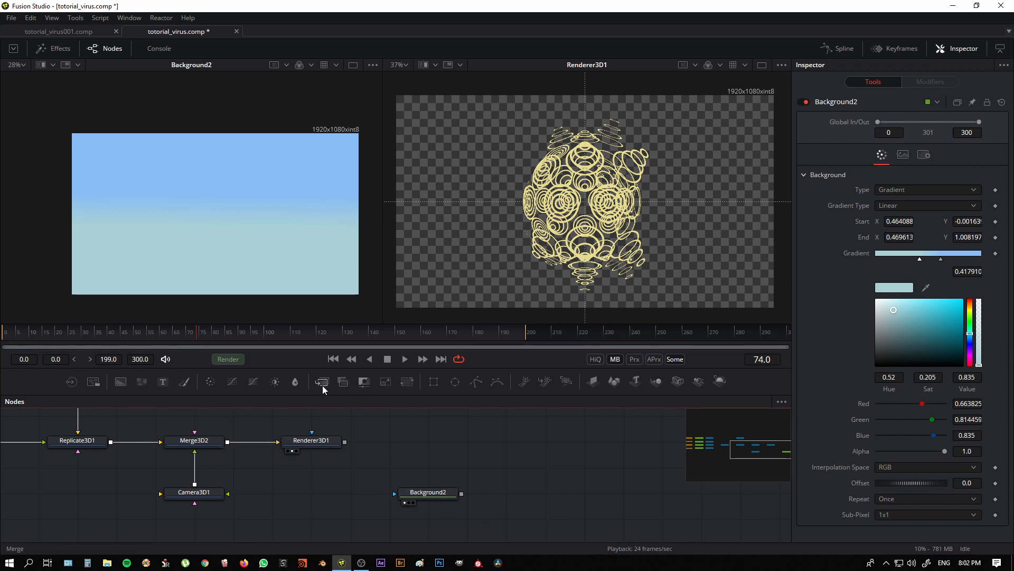
drag(386, 382, 434, 450)
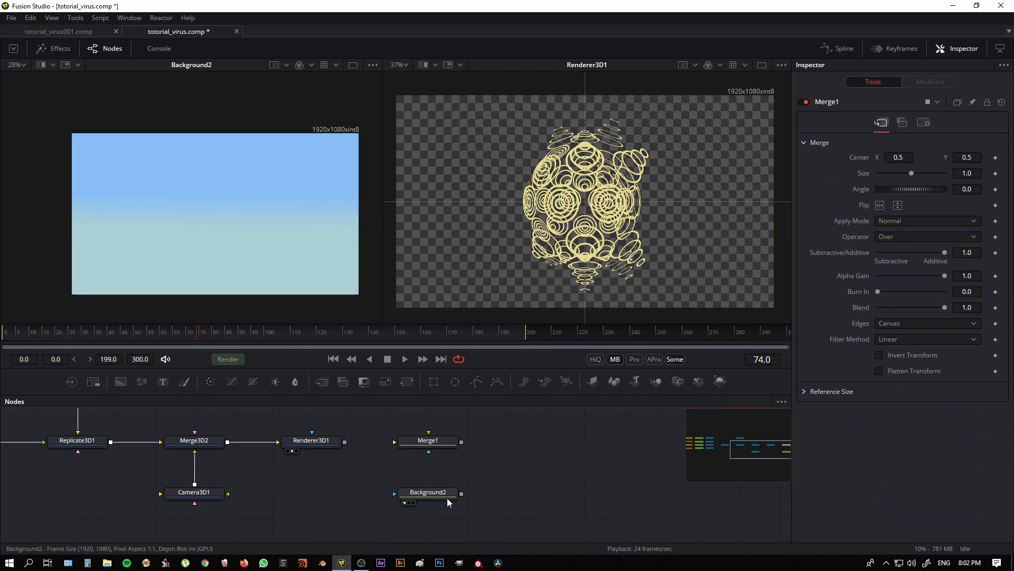
drag(462, 493, 544, 268)
click(447, 449)
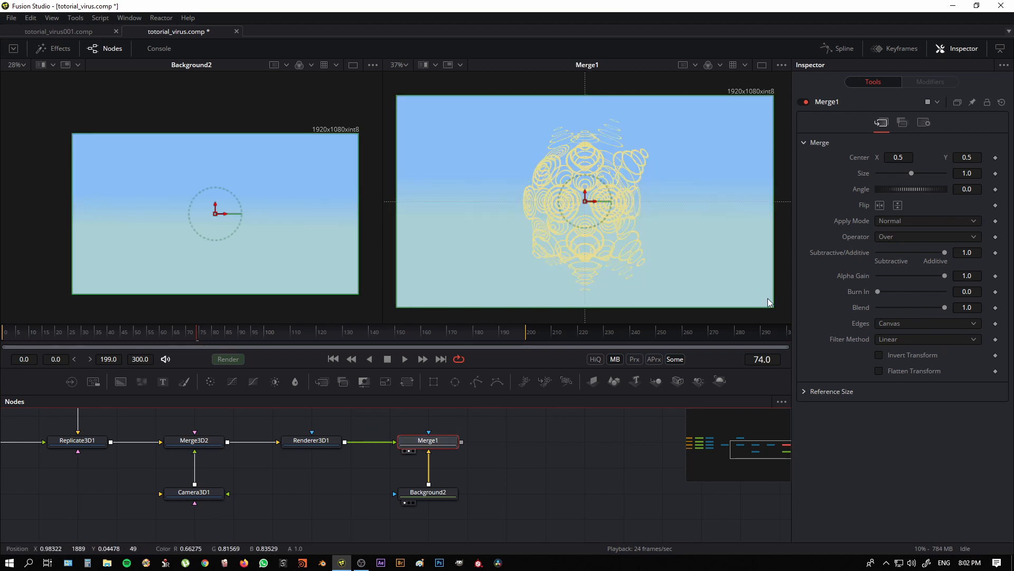
Step: Insert a Color Corrector between Background2 and Merge1 and darken the backdrop with a Gain of 0.34
click(432, 494)
drag(443, 498, 443, 523)
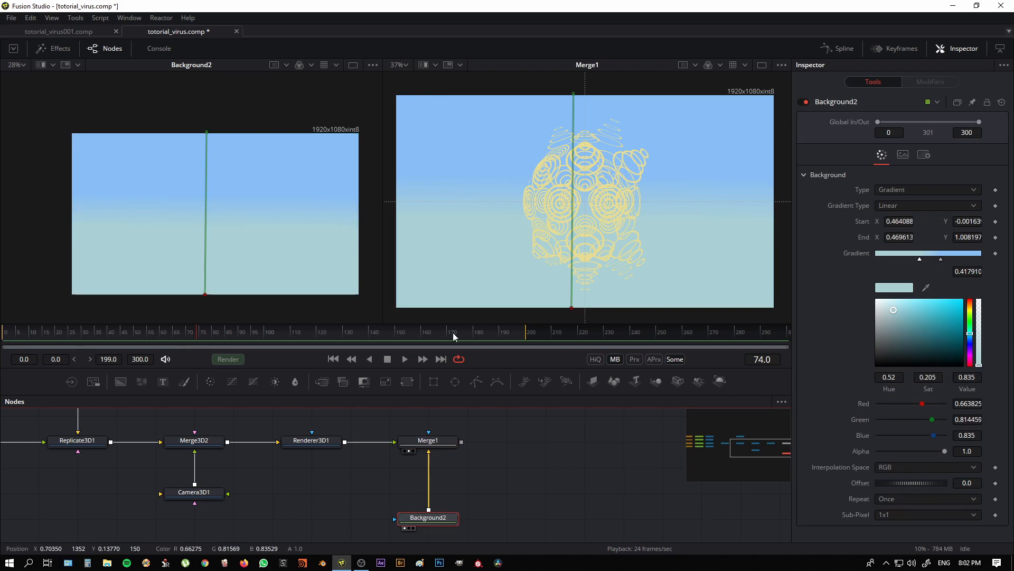
right_click(428, 485)
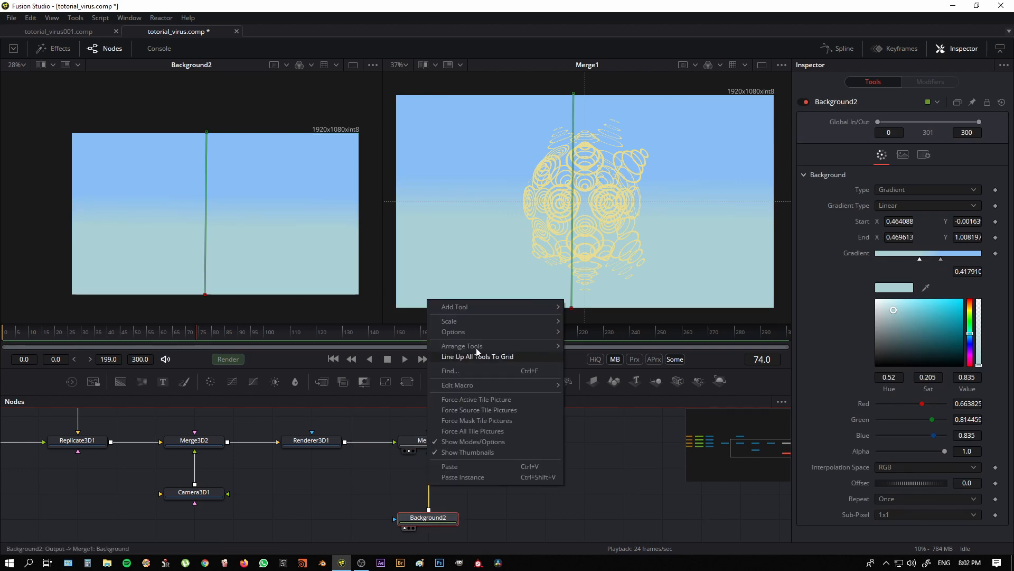
mouse_move(512, 307)
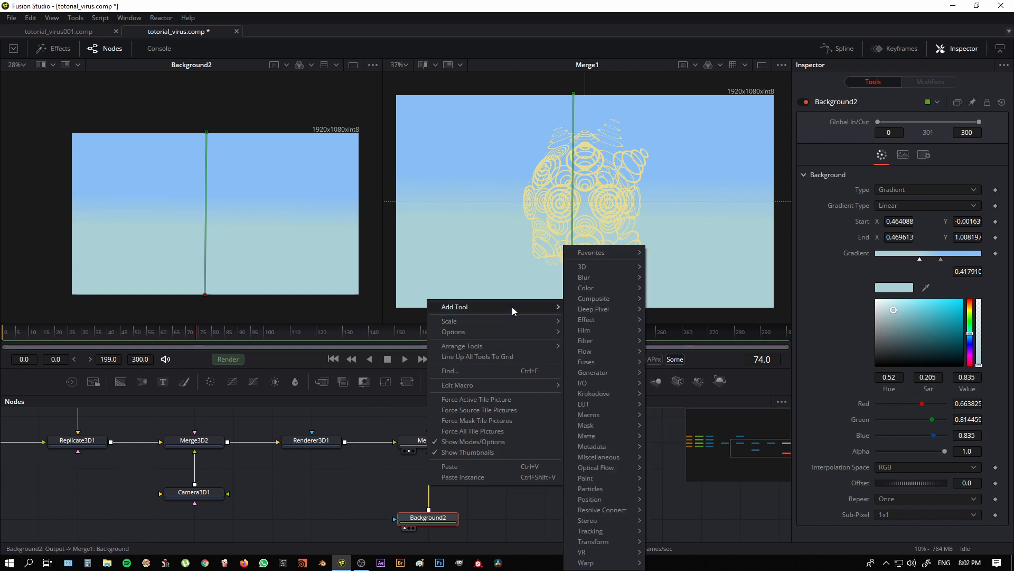
mouse_move(586, 288)
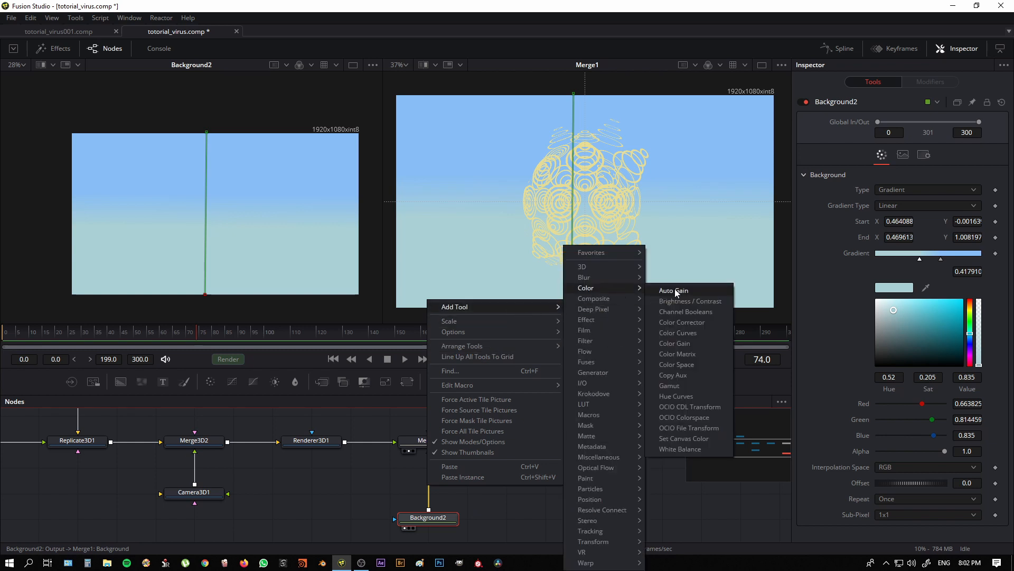
click(700, 322)
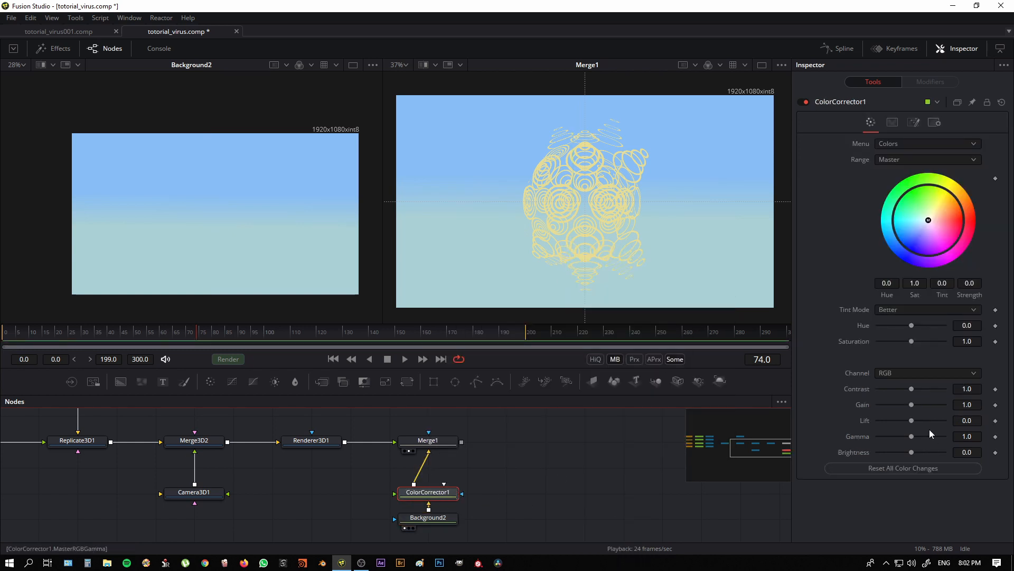
drag(911, 404, 888, 404)
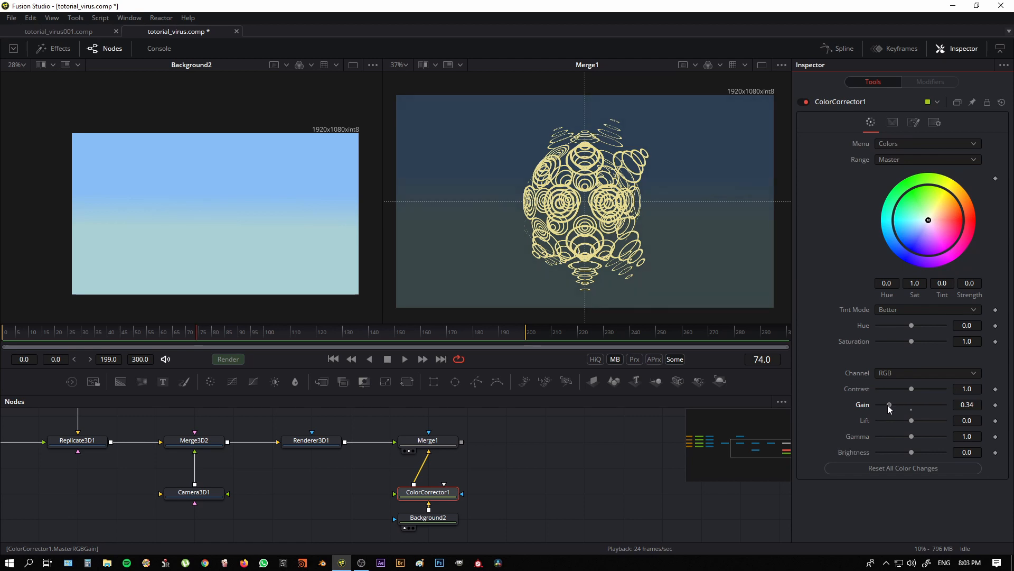
Step: Switch to Firefox and browse the trending color palettes on coolors.co for a suitable color scheme
drag(539, 483, 629, 467)
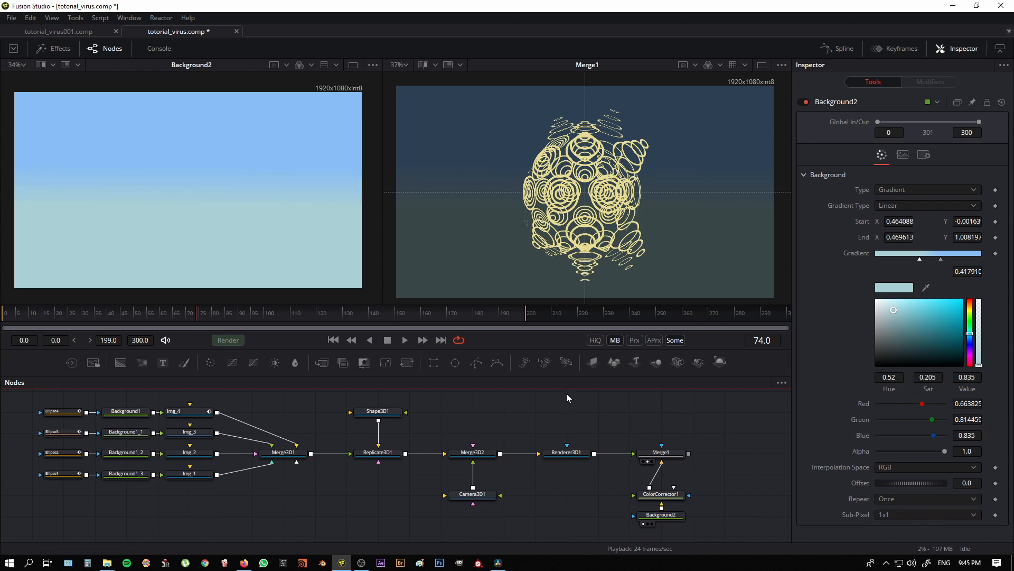
mouse_move(363, 508)
mouse_down()
mouse_move(390, 507)
mouse_move(387, 491)
mouse_move(374, 509)
mouse_up()
click(244, 564)
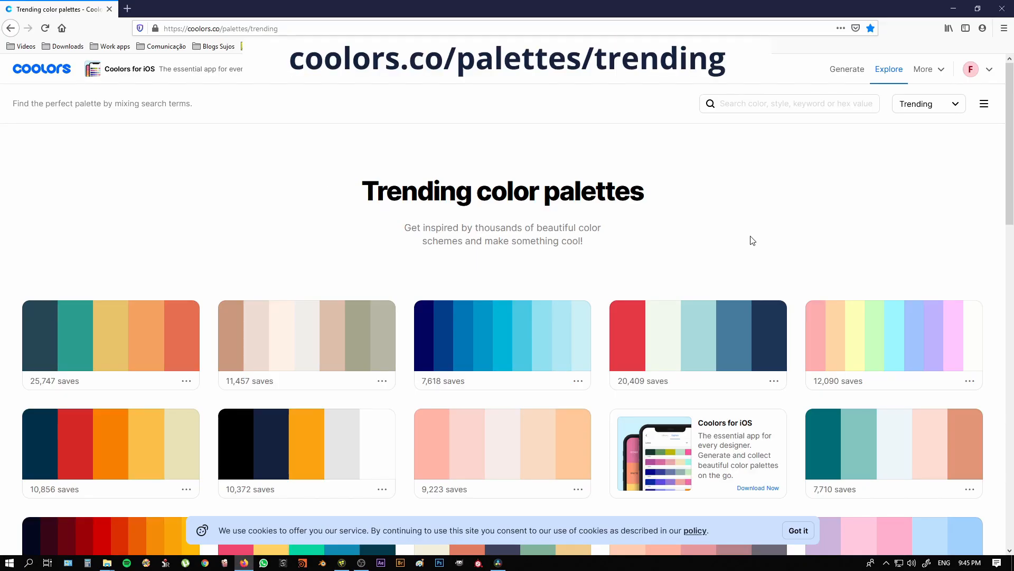
scroll(607, 296, down, 4)
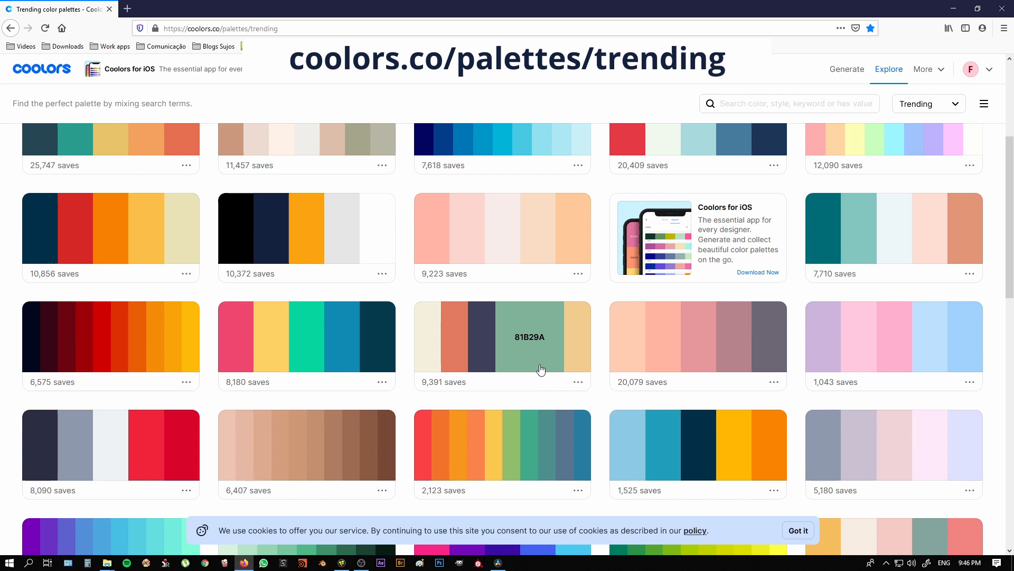
scroll(608, 372, down, 10)
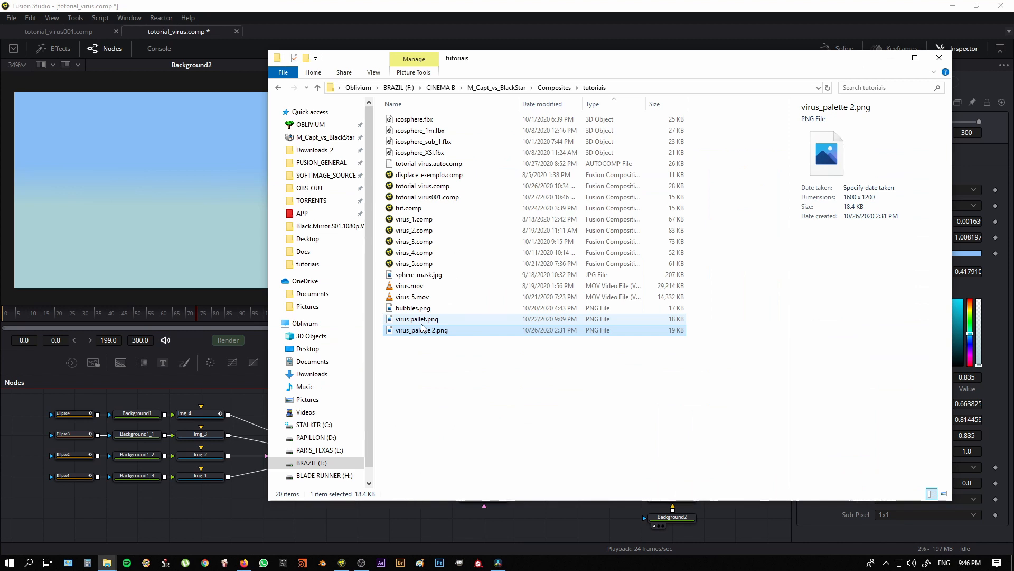
Step: Bring virus pallet.png from the tutoriais folder into the Fusion node graph and show it in the first viewer
click(428, 320)
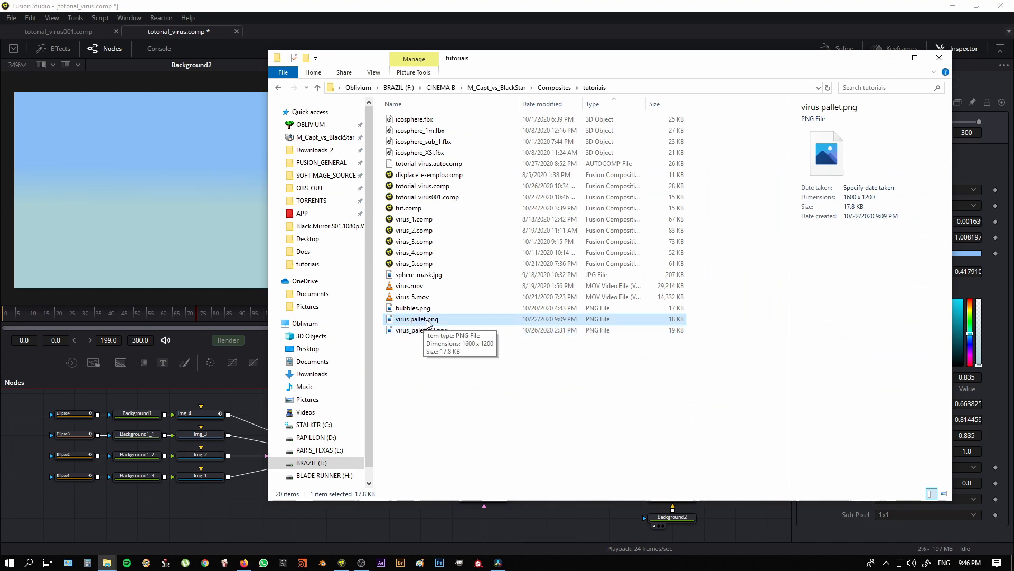
drag(428, 320, 46, 496)
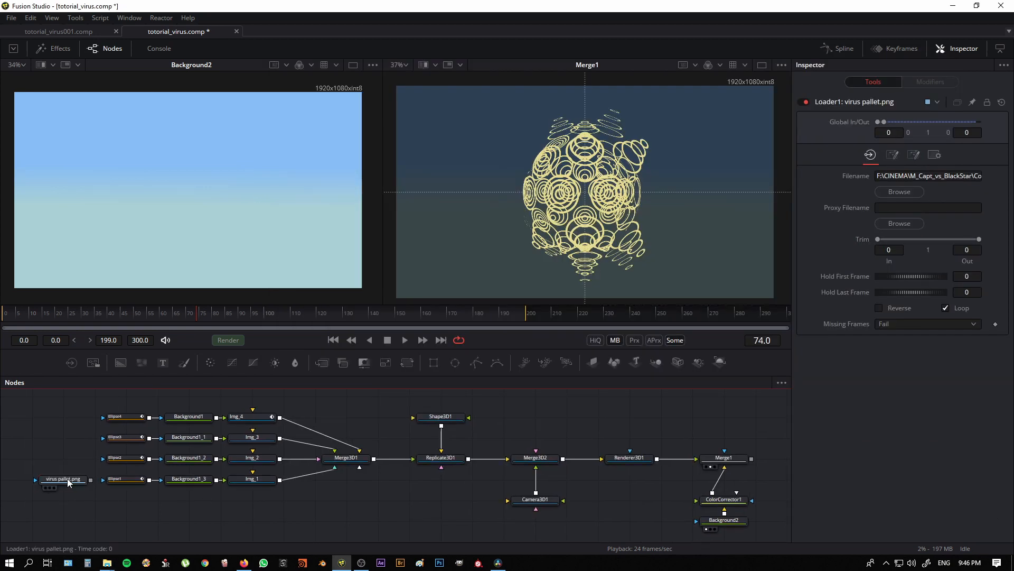
click(69, 482)
key(1)
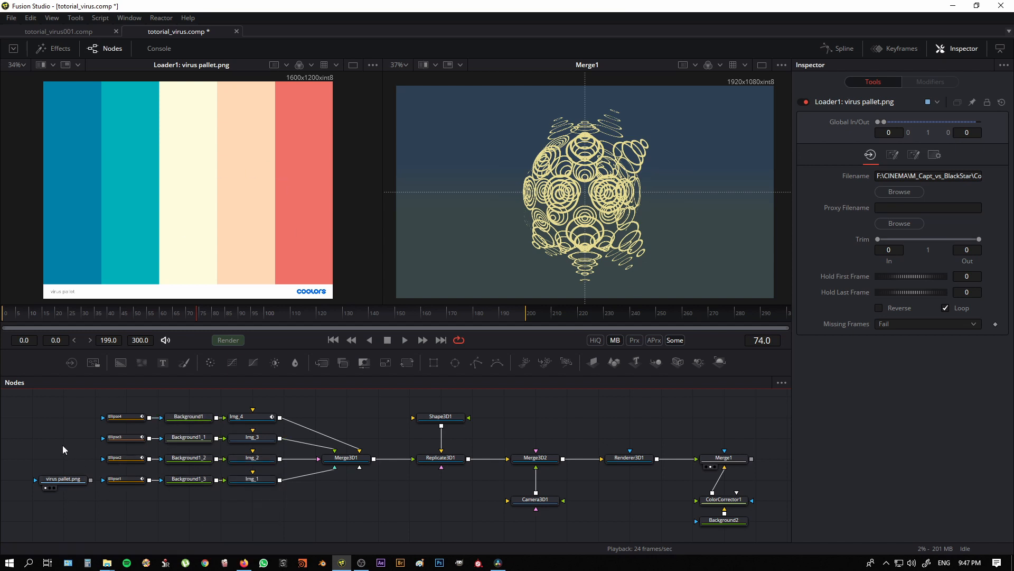
Step: Add a new, unconnected Background node just above the virus pallet.png loader
drag(62, 445, 81, 455)
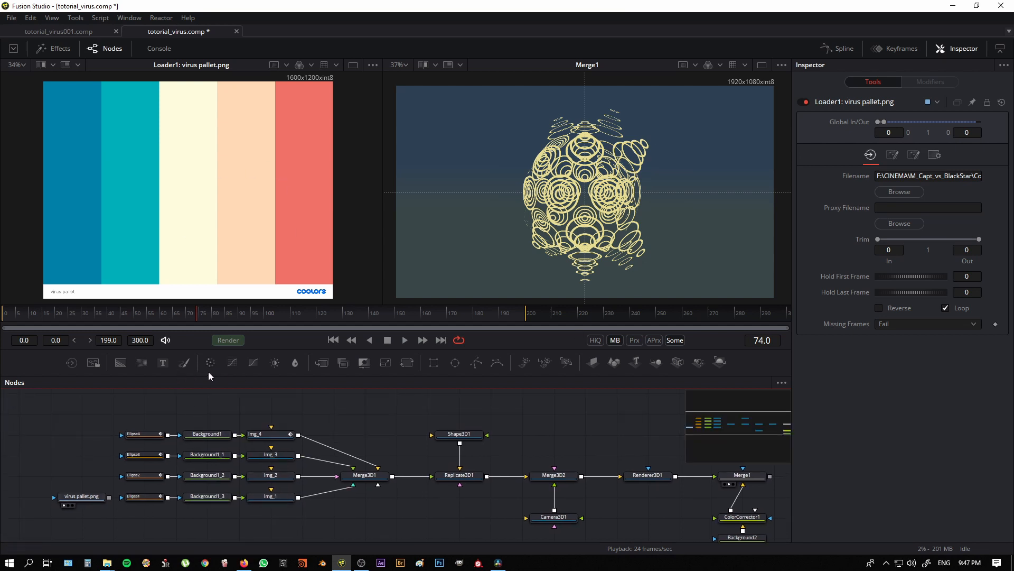
drag(121, 364, 78, 472)
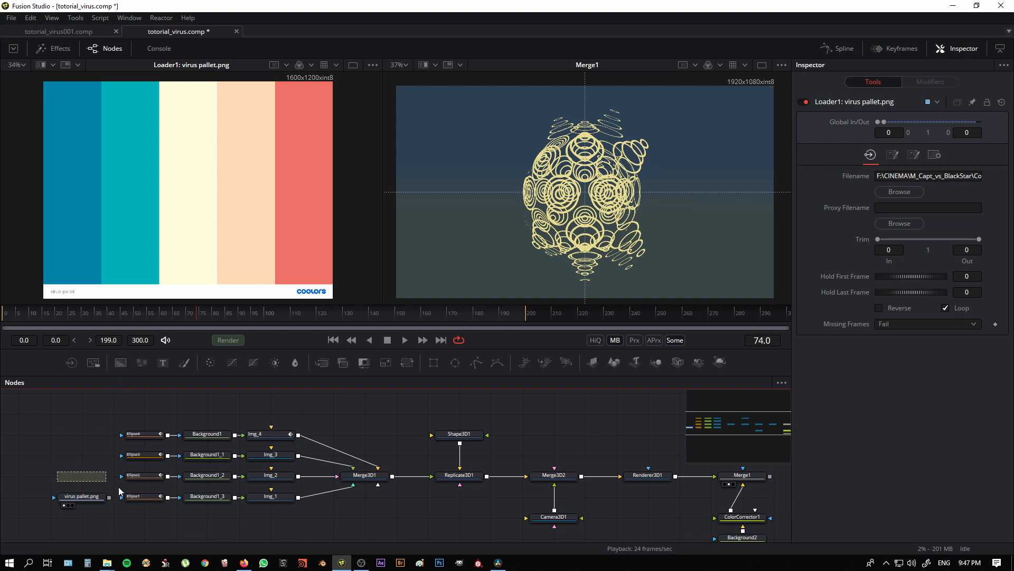
click(88, 498)
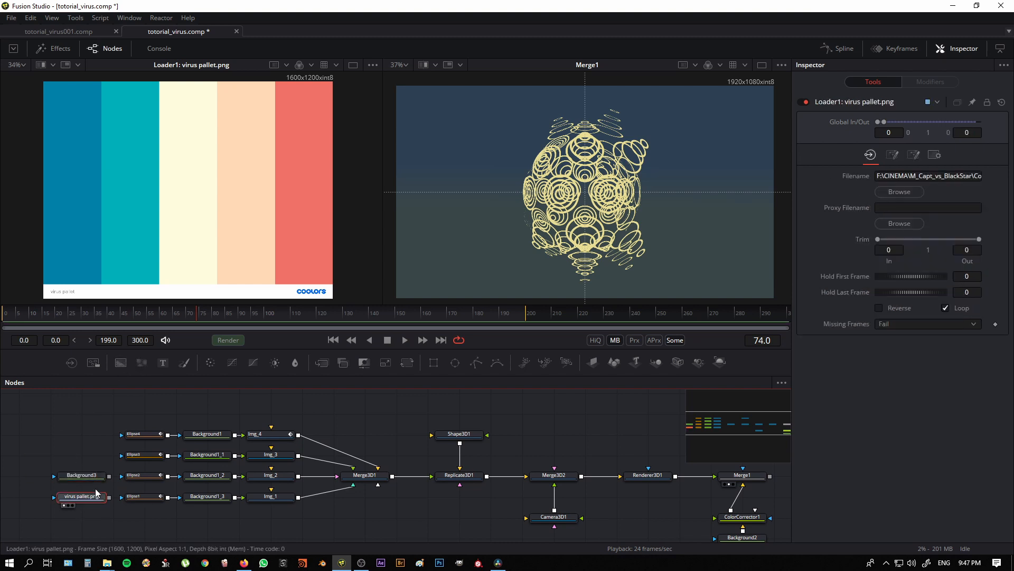
Step: Open a new floating image view over the two viewers and show virus pallet.png in it
click(139, 18)
click(144, 40)
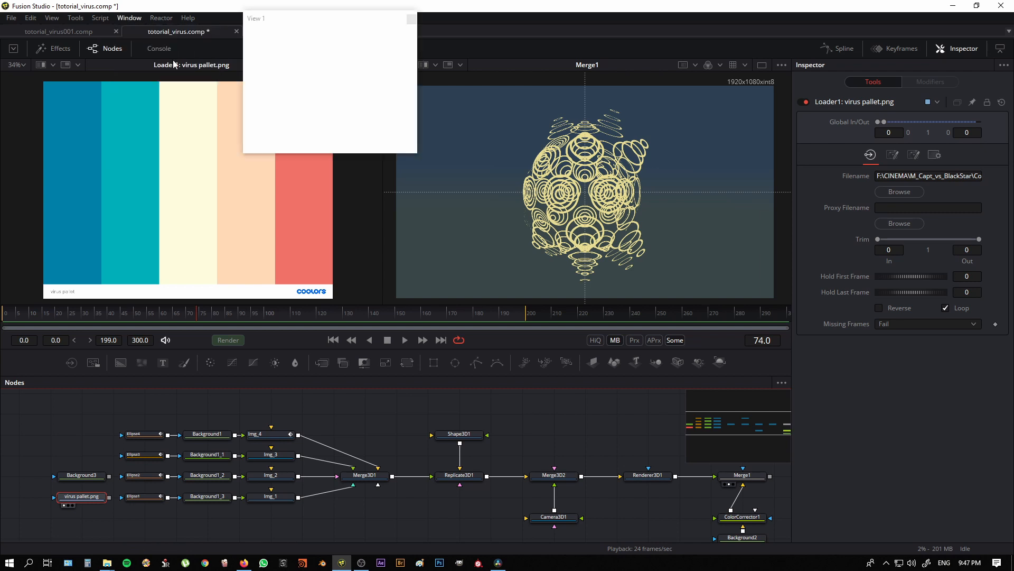
drag(316, 22, 371, 51)
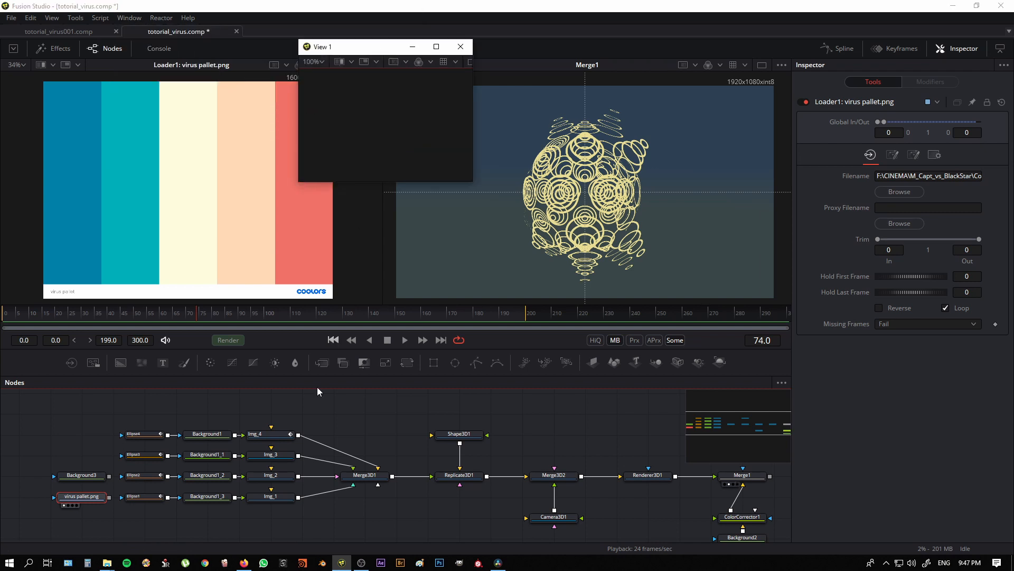
click(130, 18)
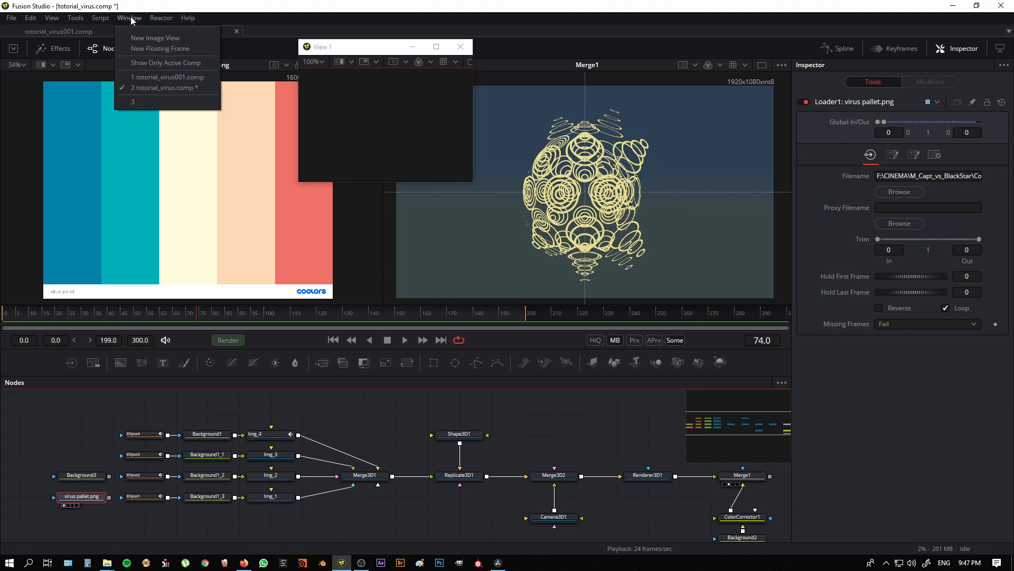
click(102, 522)
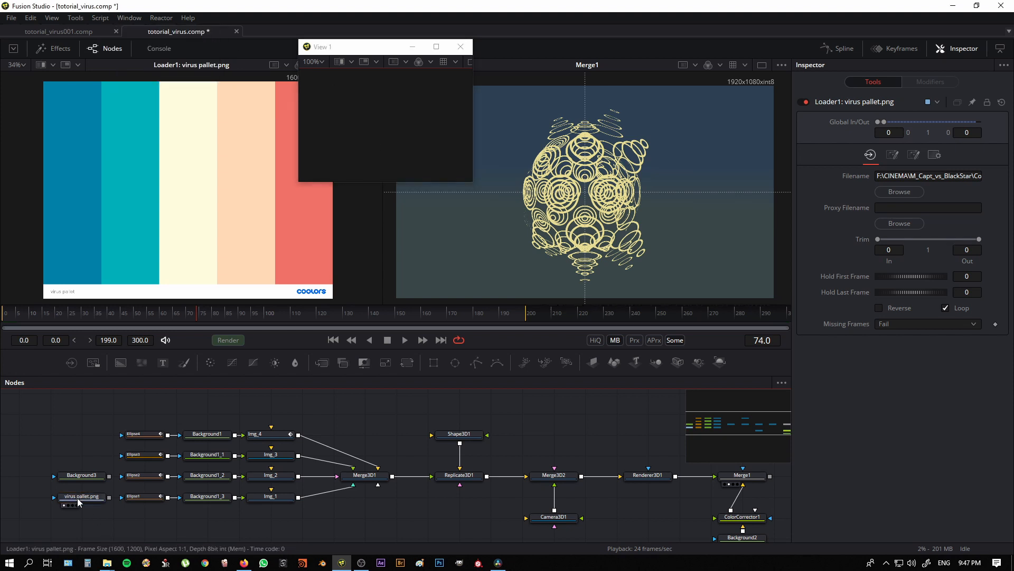
key(3)
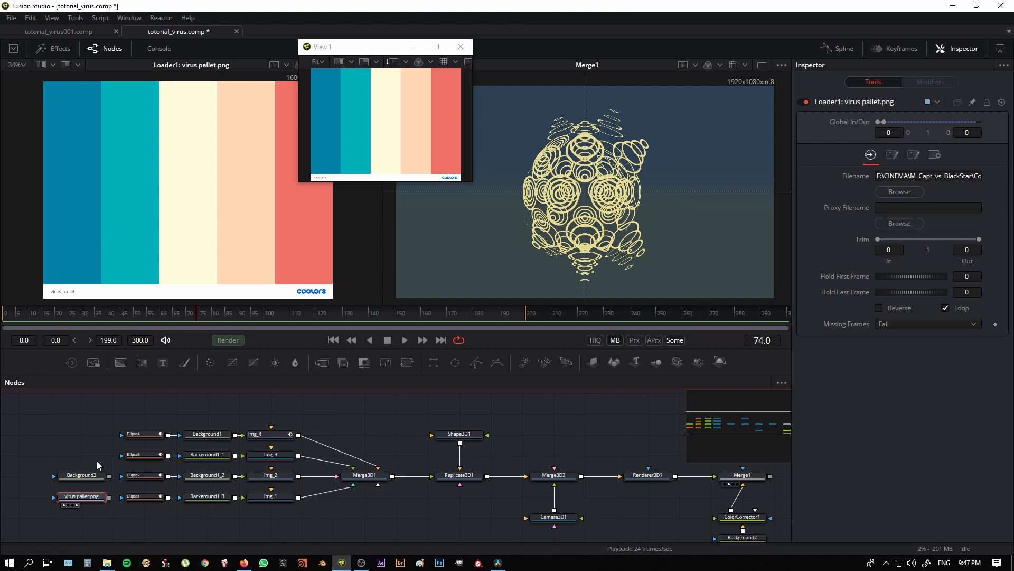
Step: Show Background3 in the first viewer and change its type to Gradient
click(90, 481)
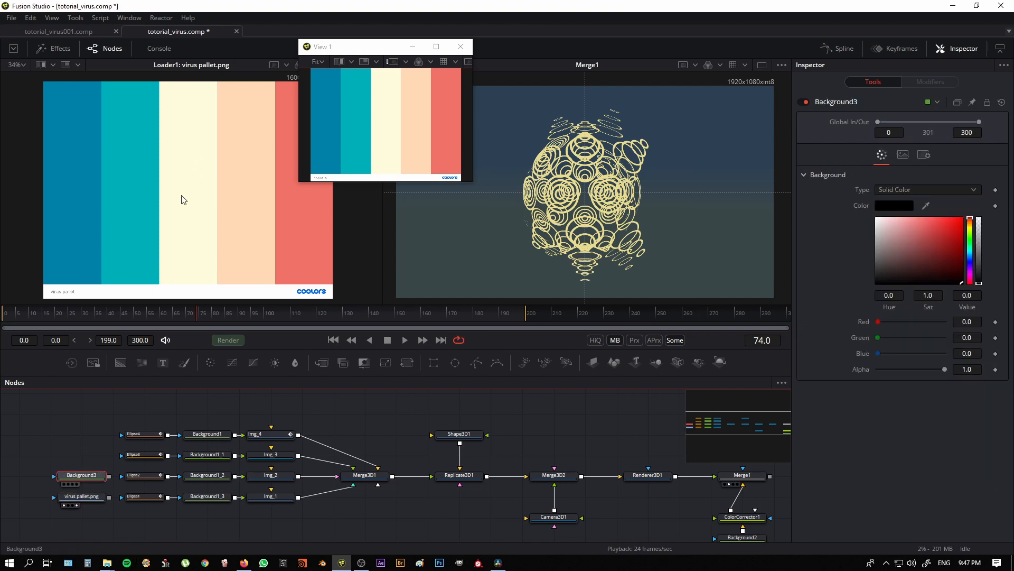
key(1)
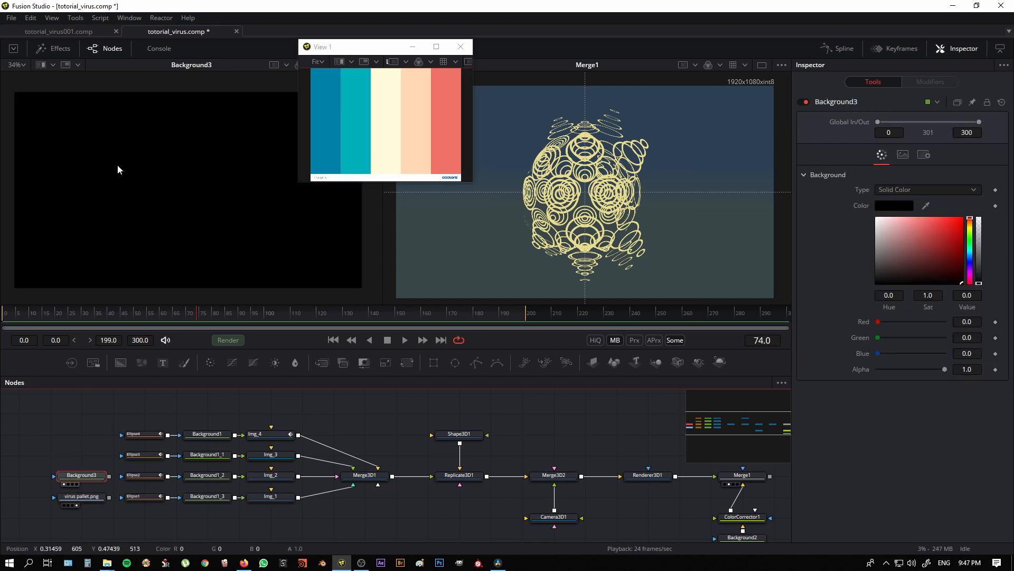
click(26, 66)
click(27, 84)
scroll(227, 208, down, 3)
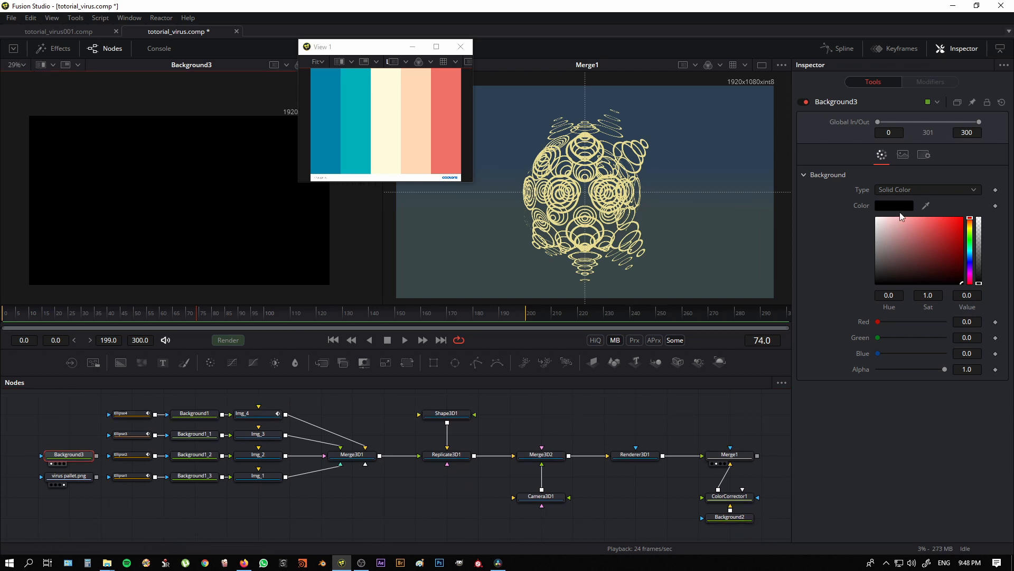
click(916, 189)
click(905, 236)
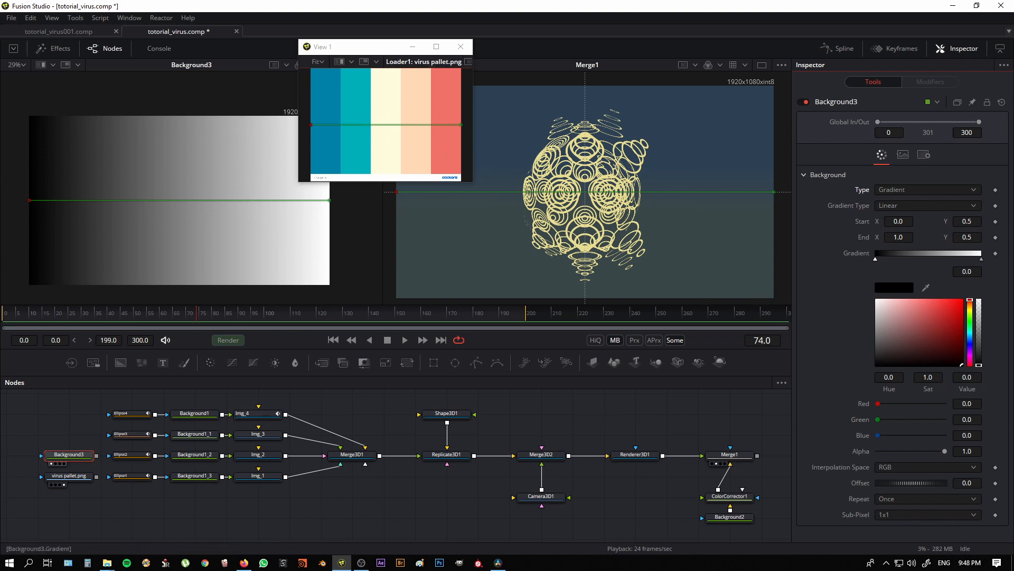
Step: Sample the palette's coral red for the gradient's last stop and its cream for the first stop
click(981, 259)
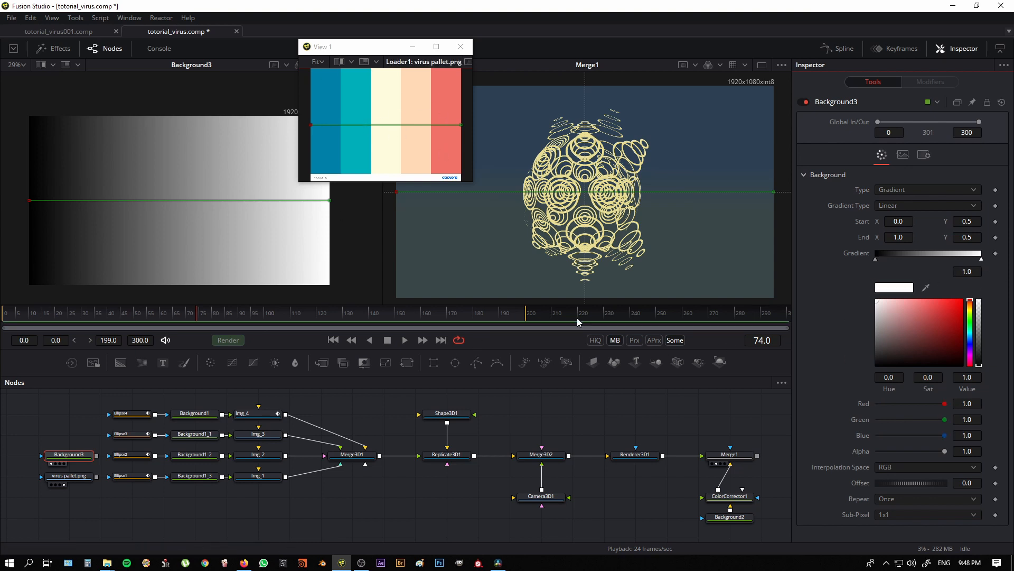
drag(926, 290, 447, 126)
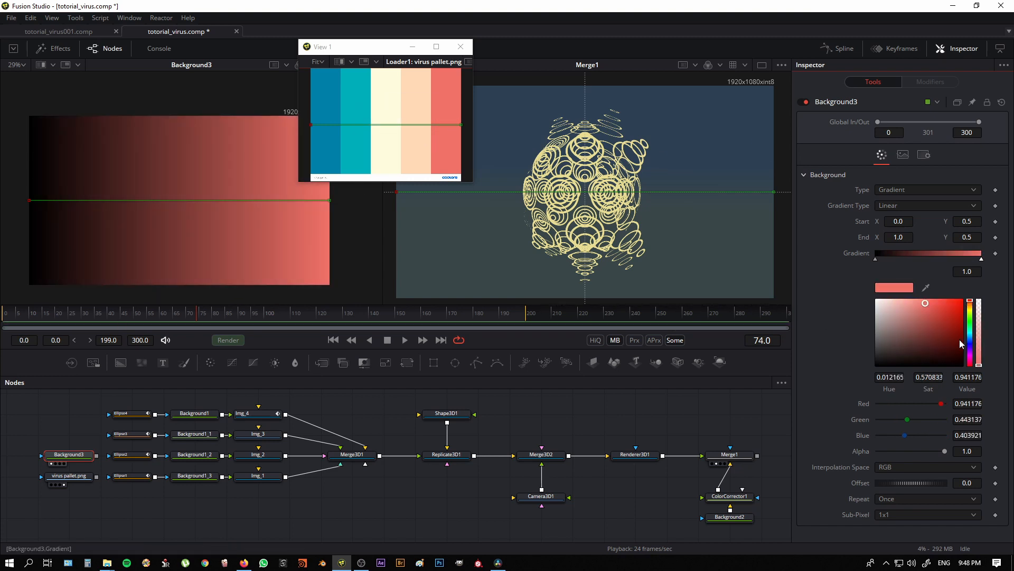
click(876, 259)
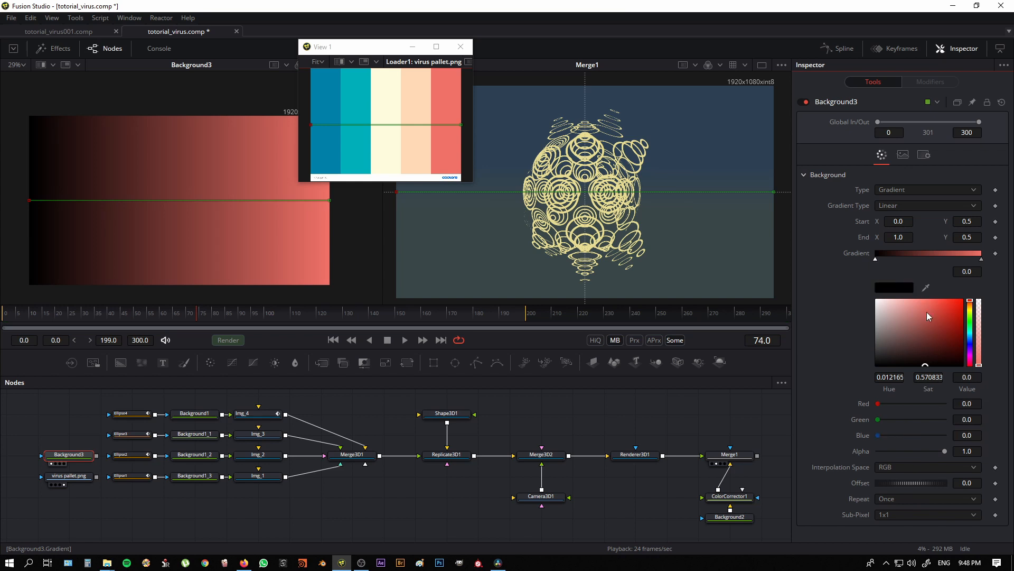
drag(925, 287, 392, 150)
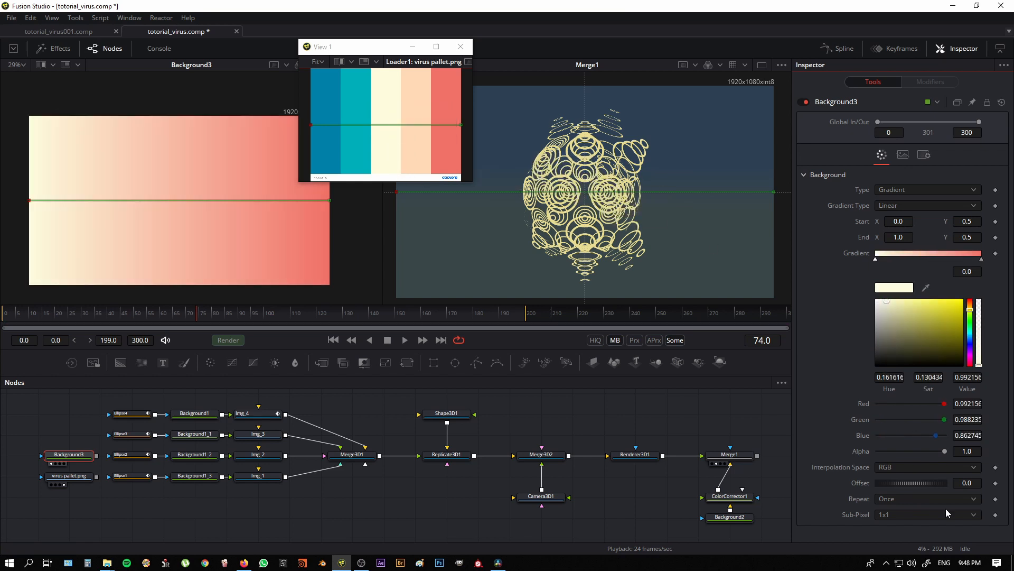
Step: Add a middle gradient stop at position 0.5 and color it with the palette's peach
click(927, 257)
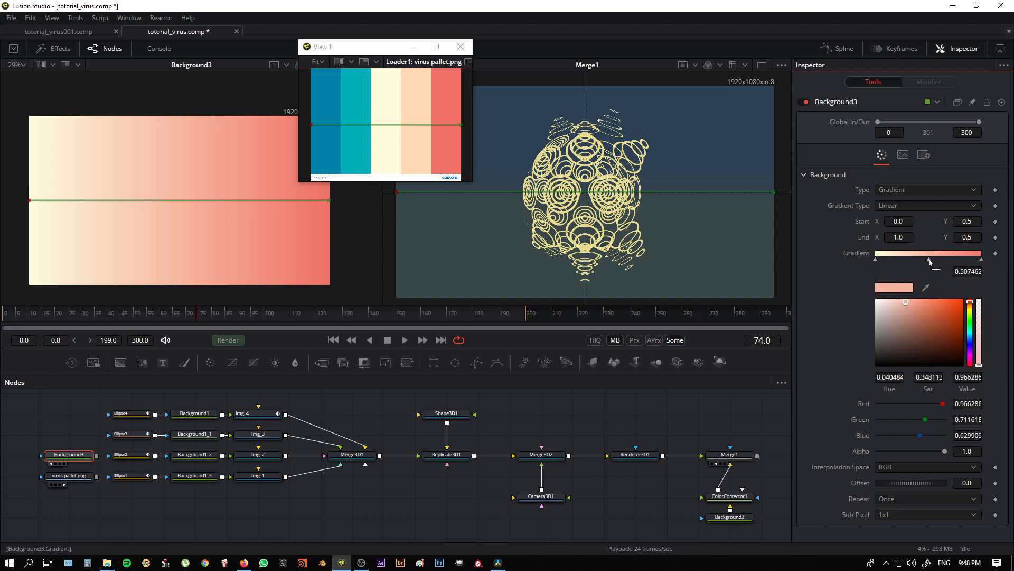
click(977, 271)
text(0.5)
key(Tab)
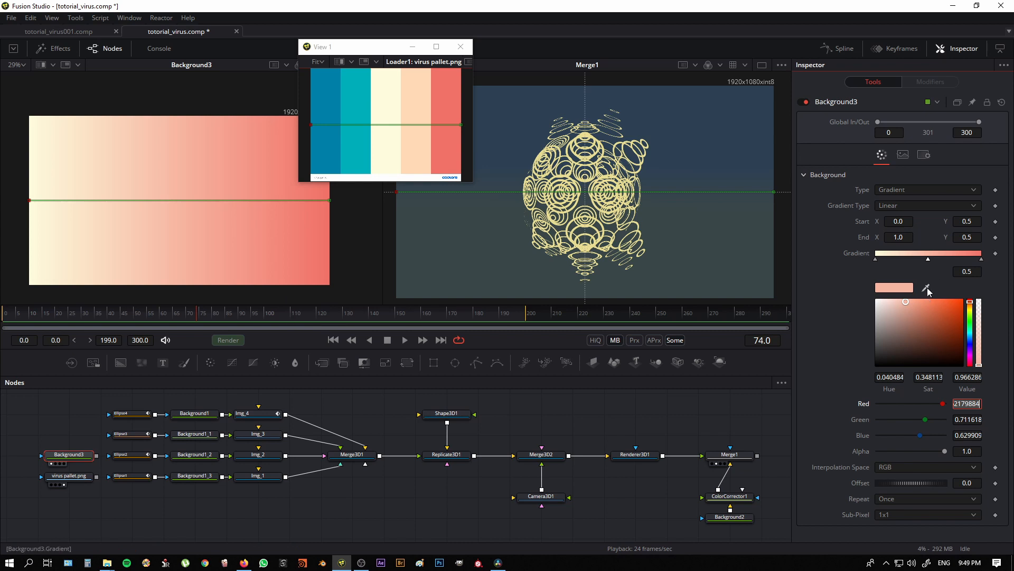
drag(929, 290, 412, 146)
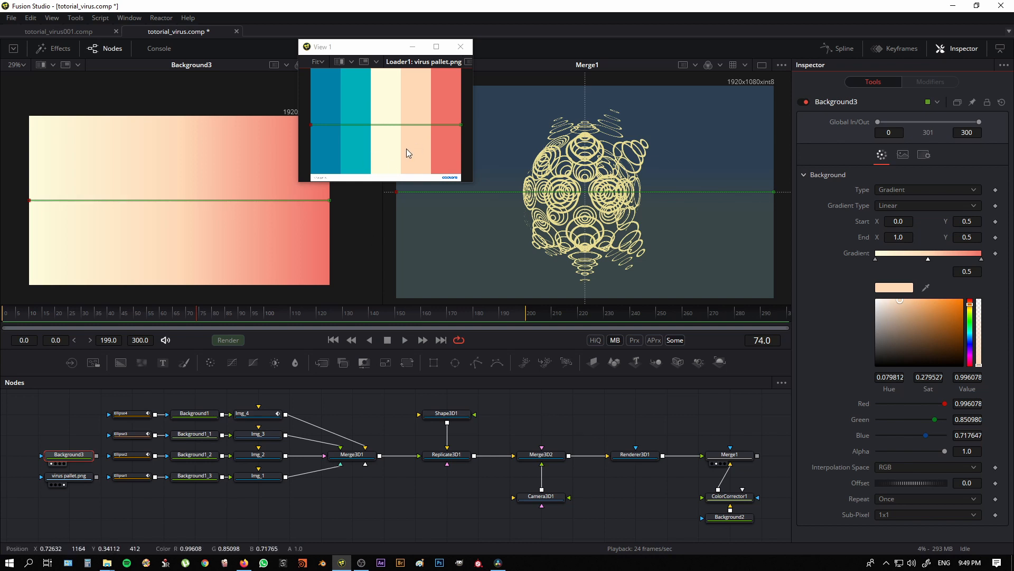
Step: Color Background1_3 with the displayed gradient's coral red end and Background1_2 with the lighter salmon sampled further inward
drag(364, 46, 363, 8)
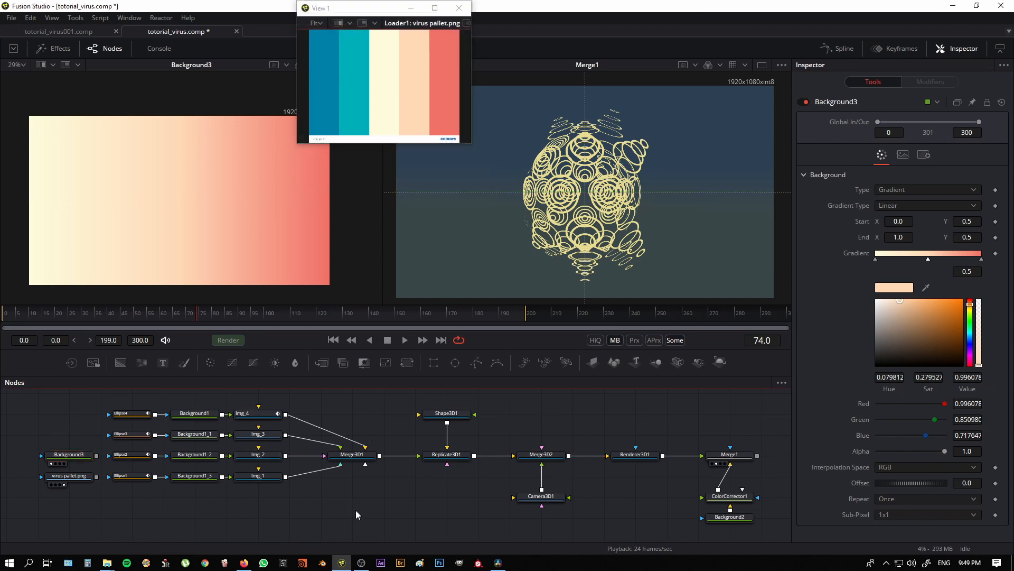
mouse_move(392, 491)
mouse_down()
mouse_move(406, 510)
mouse_move(398, 486)
mouse_up()
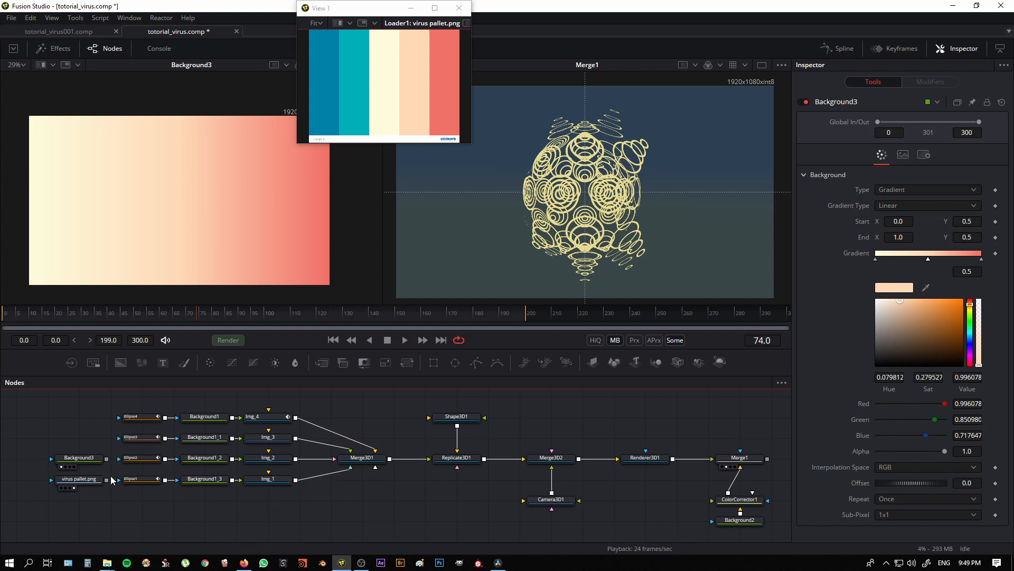
click(206, 486)
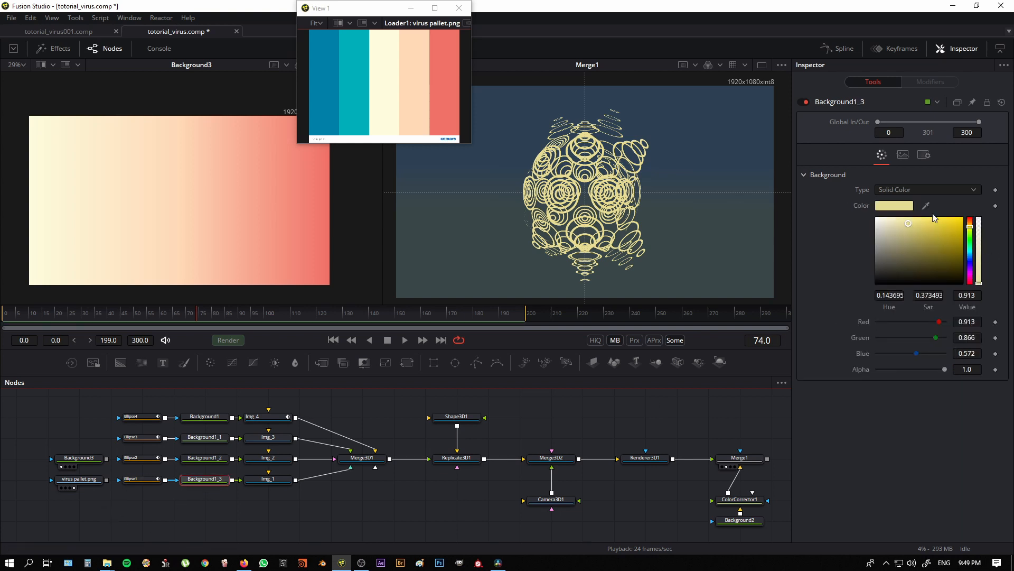
drag(927, 206, 331, 211)
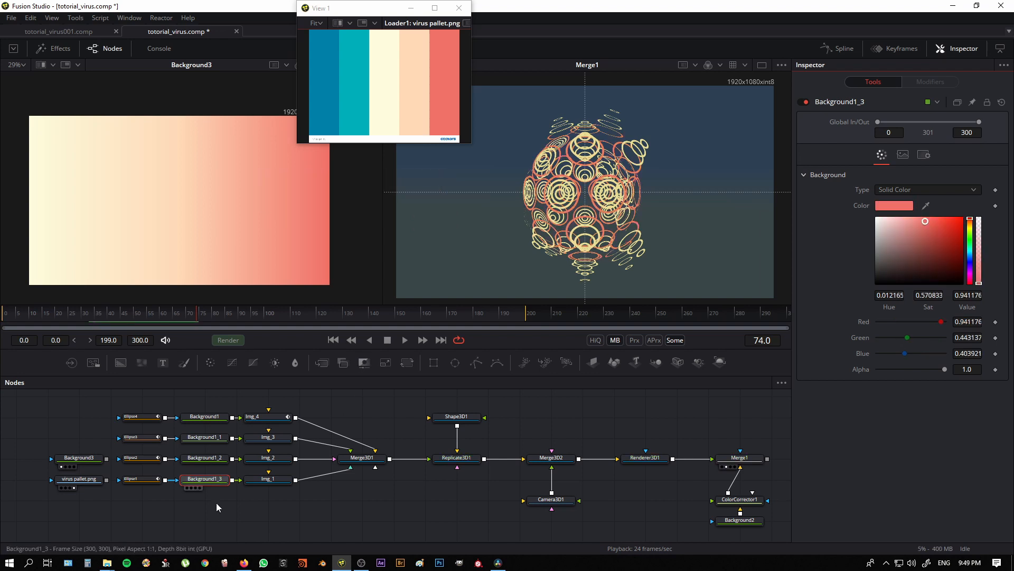
click(205, 458)
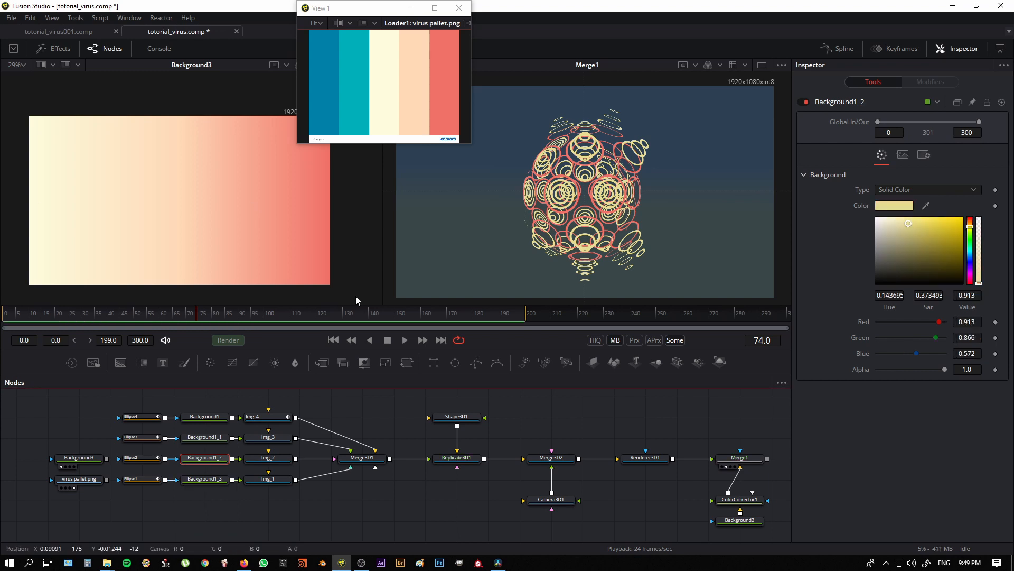
drag(925, 209, 245, 201)
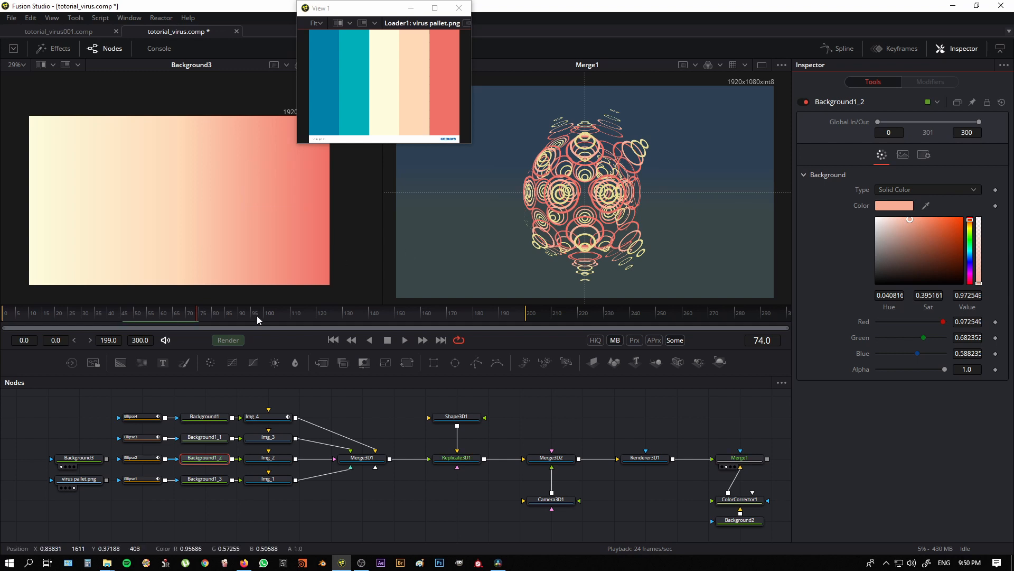
Step: Color Background1_1 with a pale peach sampled from the displayed gradient and Background1 with the cream near its start
click(205, 437)
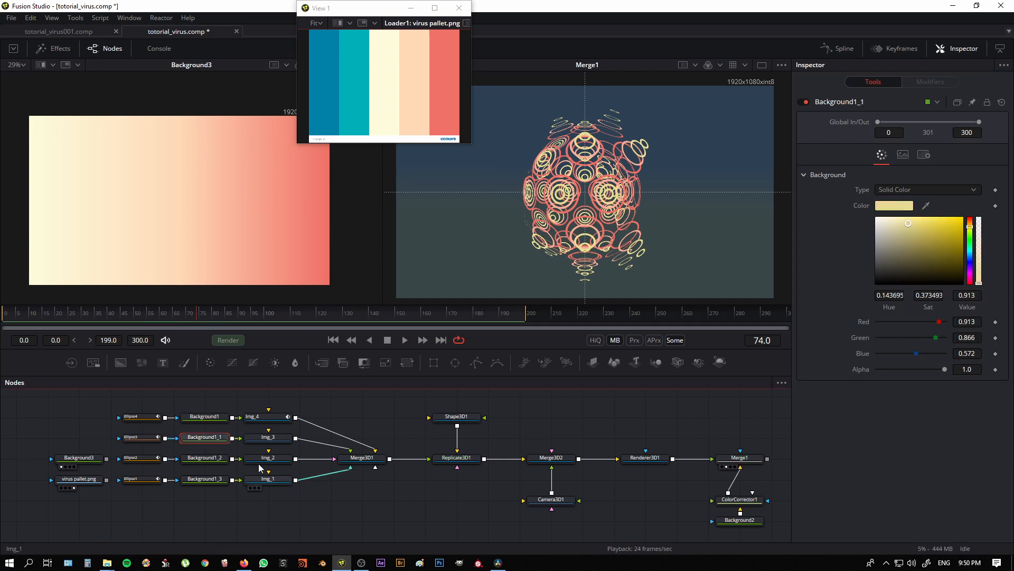
drag(926, 206, 118, 227)
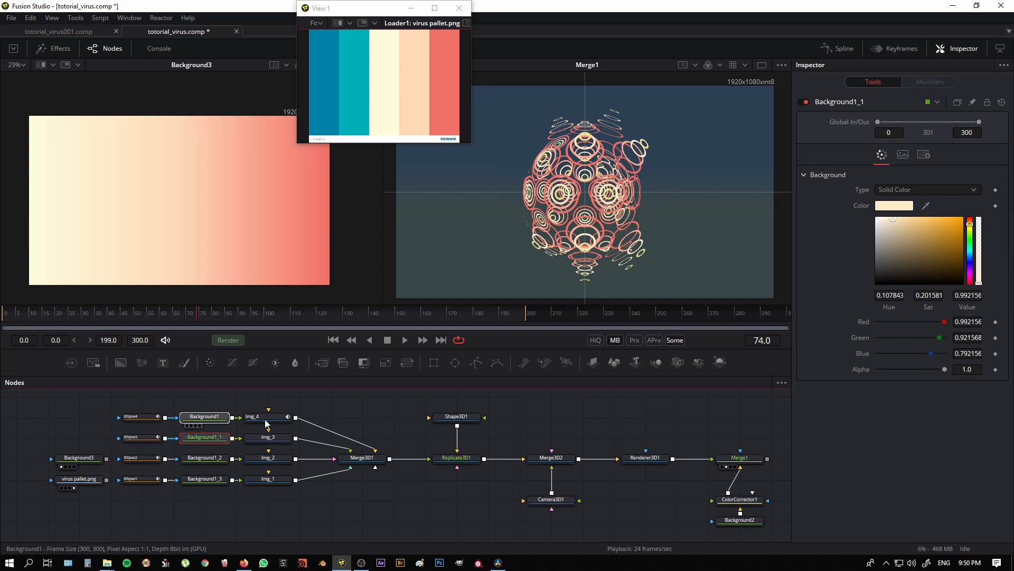
click(204, 416)
drag(926, 206, 53, 211)
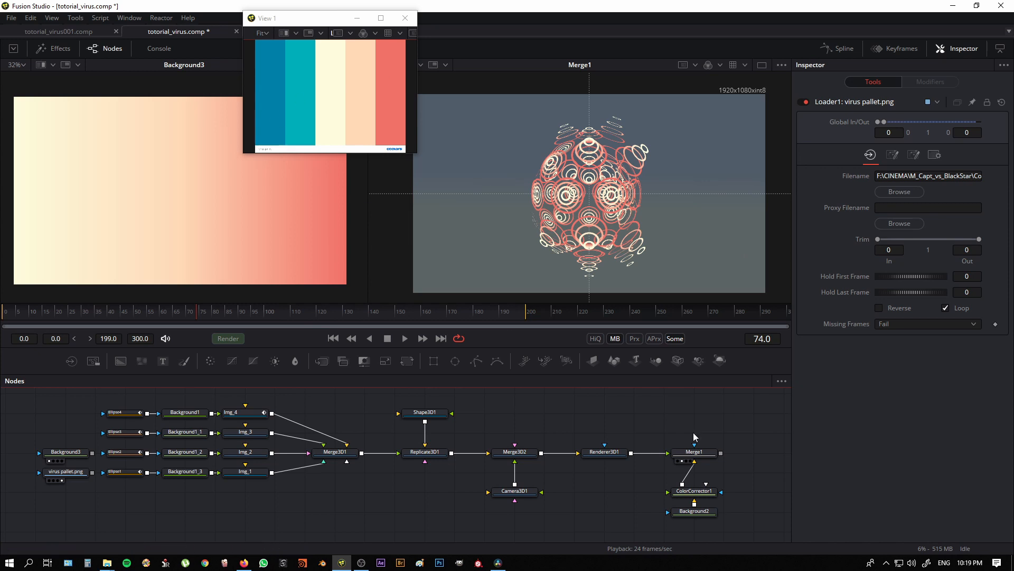
Step: Show Background2 in the first viewer and recolor its gradient stops with the palette's teal for the lower one and dark blue for the upper
drag(702, 518, 265, 261)
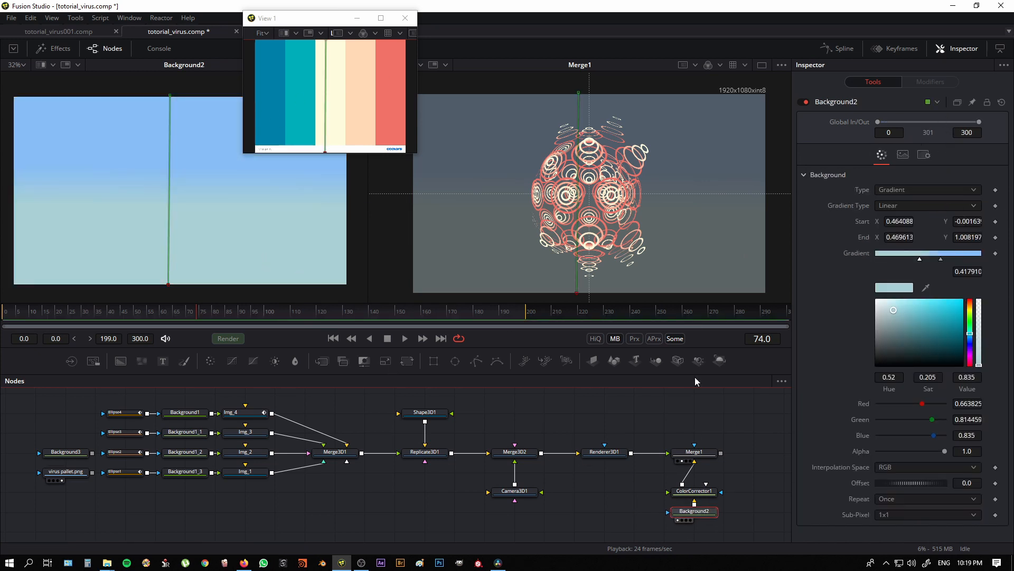
mouse_move(921, 263)
mouse_down()
mouse_move(654, 204)
mouse_move(301, 82)
mouse_up()
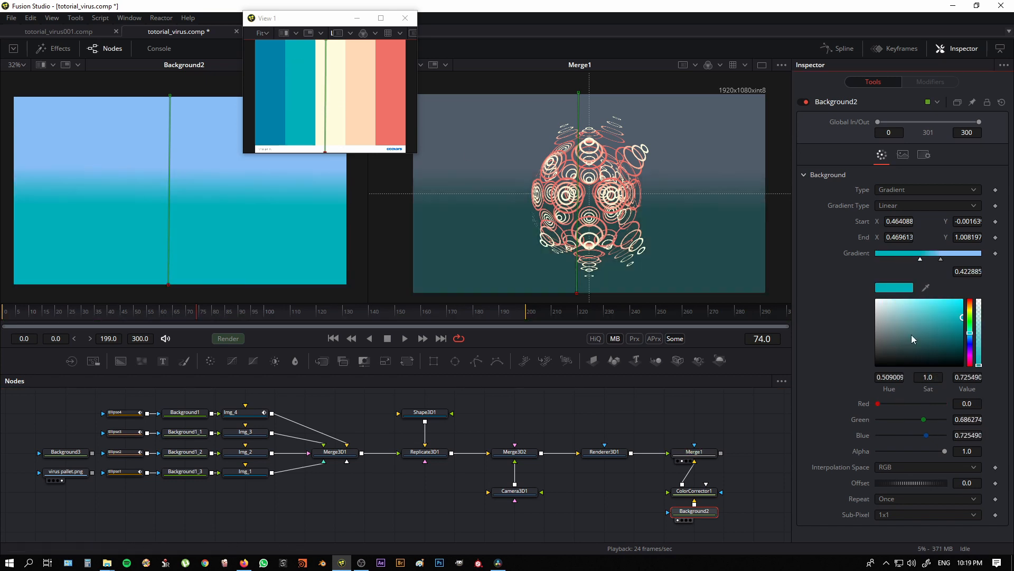
click(943, 260)
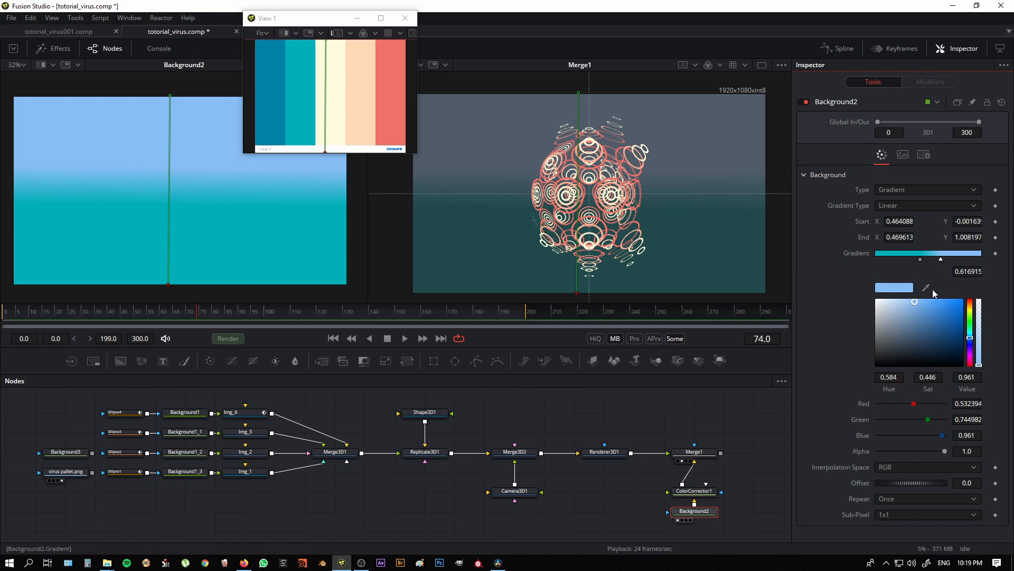
drag(926, 288, 272, 100)
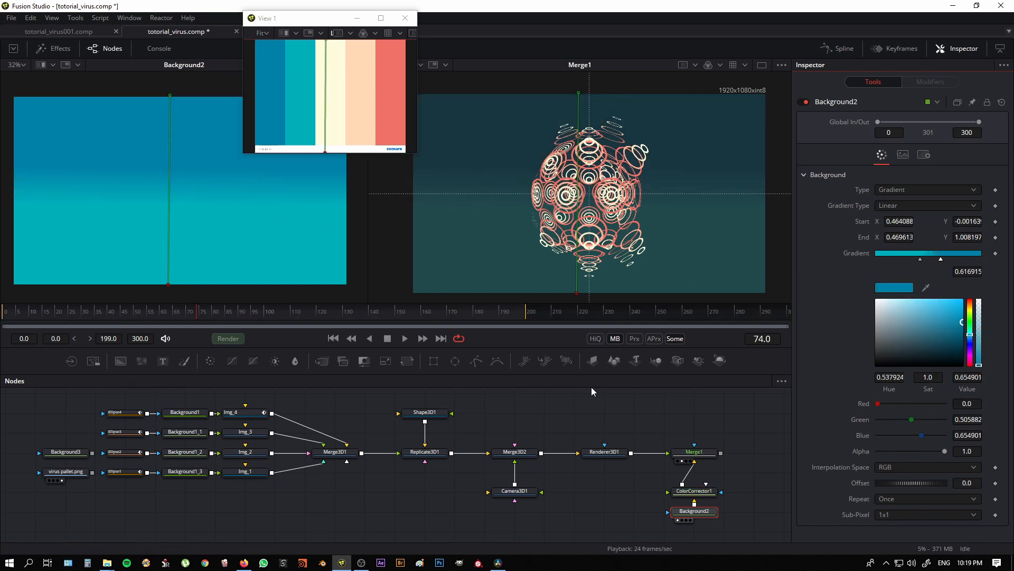
Step: Close the floating palette view and set ColorCorrector1's saturation to 0.38 and gain to 0.47
click(405, 18)
click(694, 491)
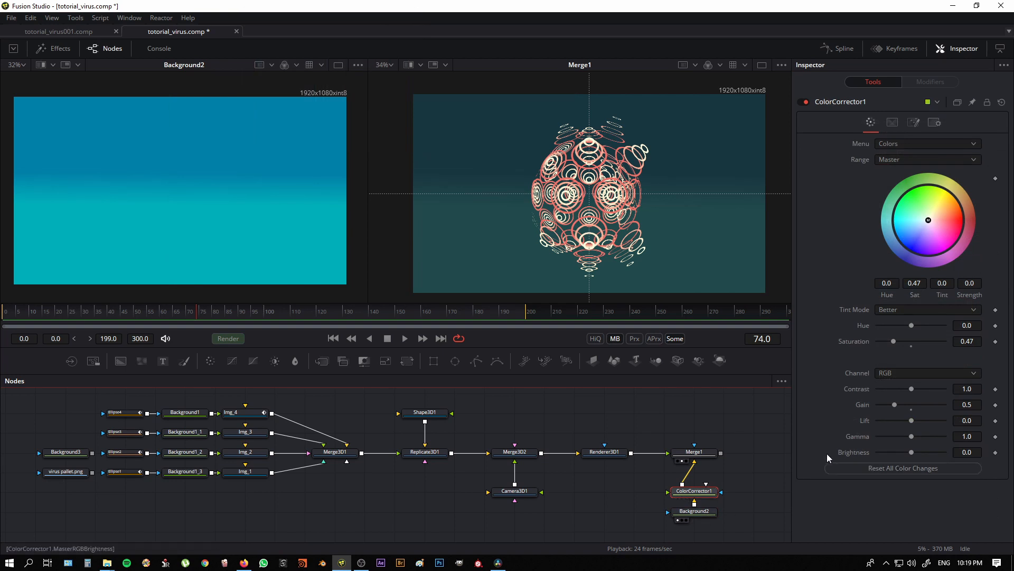
drag(894, 341, 889, 341)
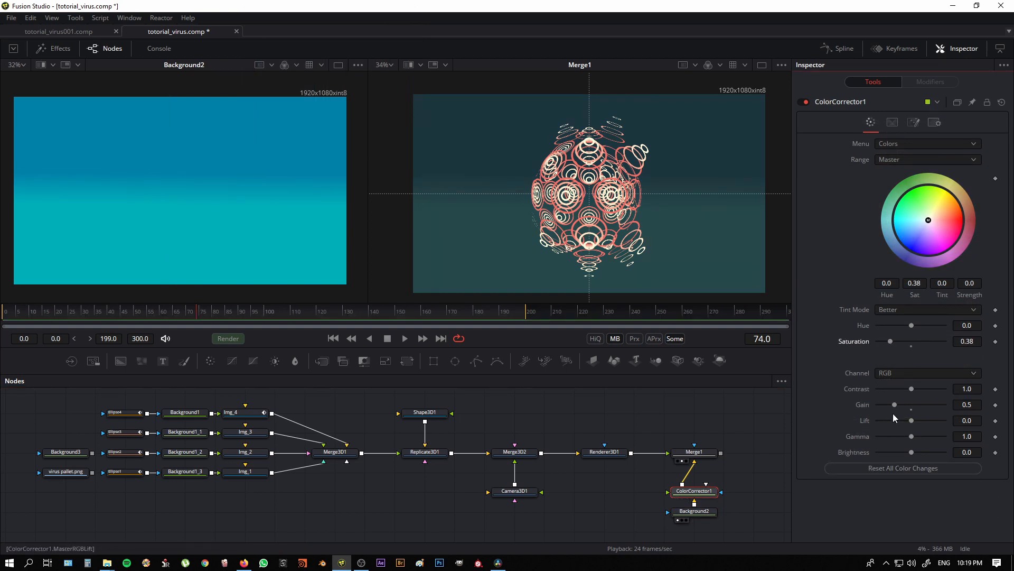
drag(894, 405, 892, 405)
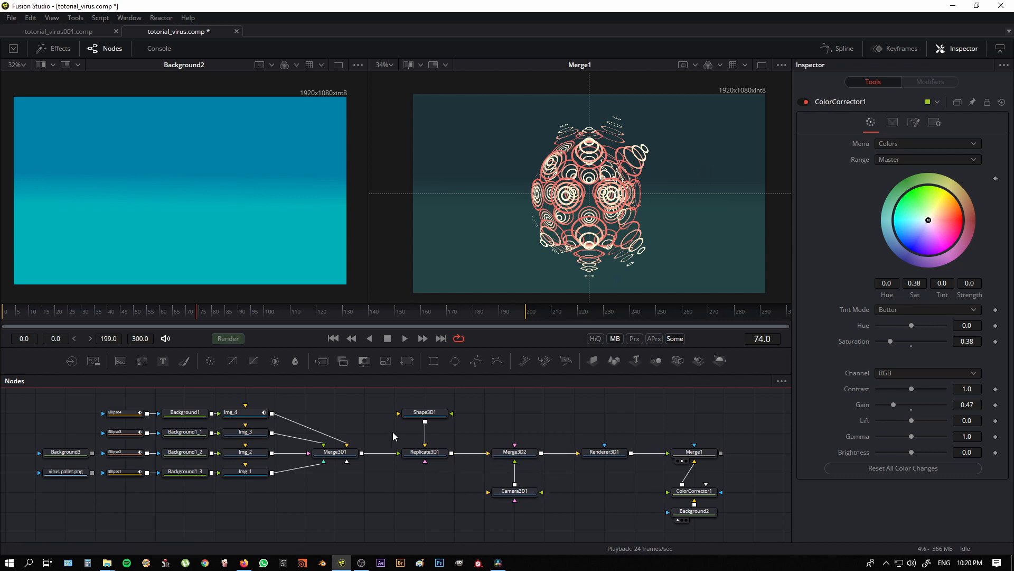
Step: Show Merge3D2 in the second viewer in Perspective view and inspect the 3D scene and its viewer lighting options
click(515, 453)
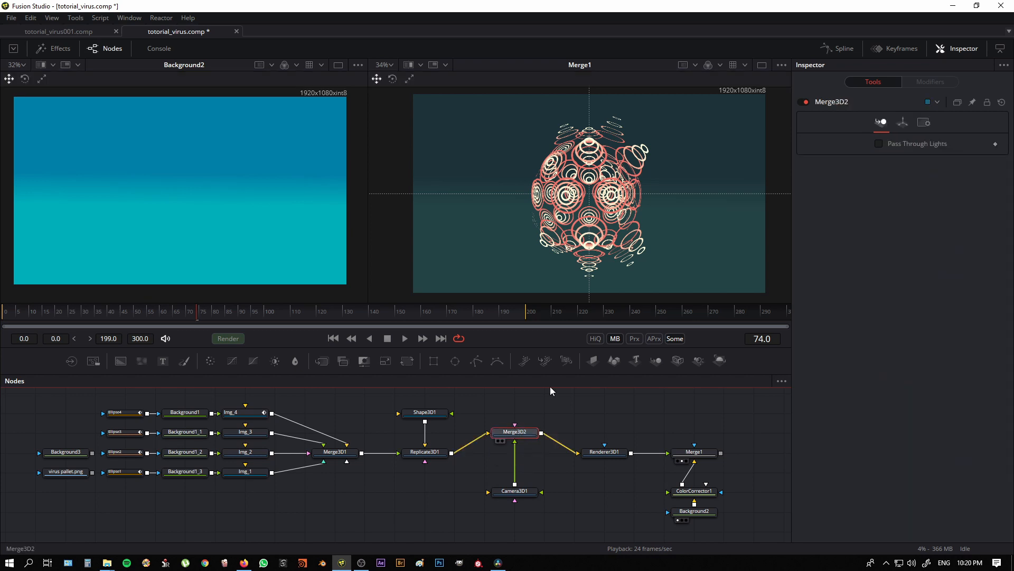
key(2)
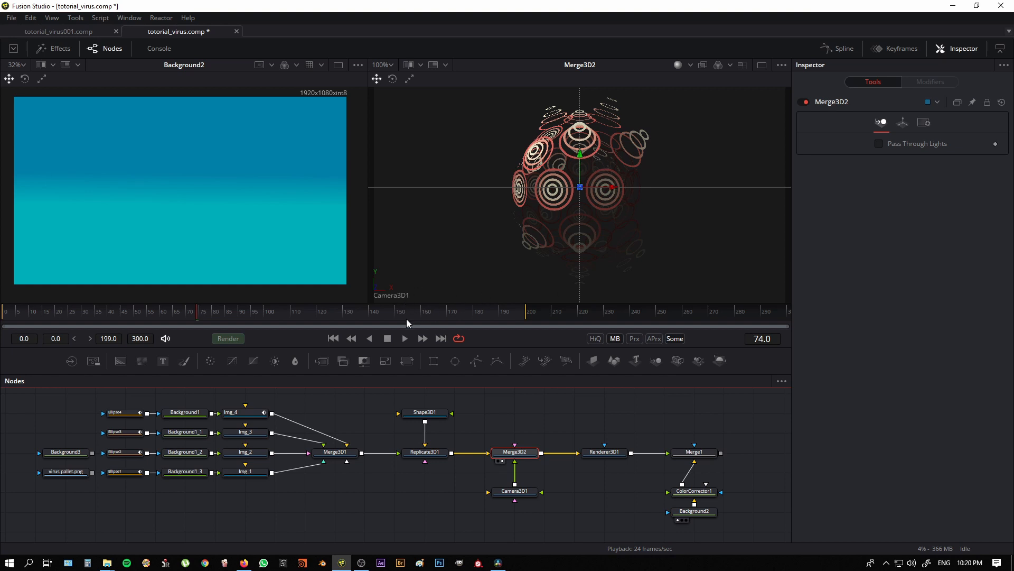
right_click(400, 294)
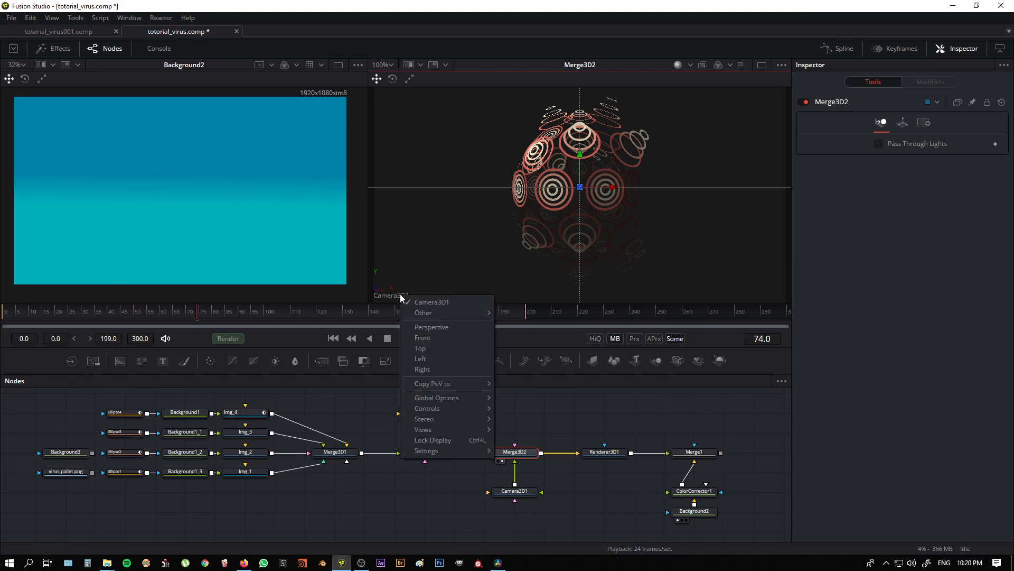
click(448, 328)
drag(627, 270, 563, 255)
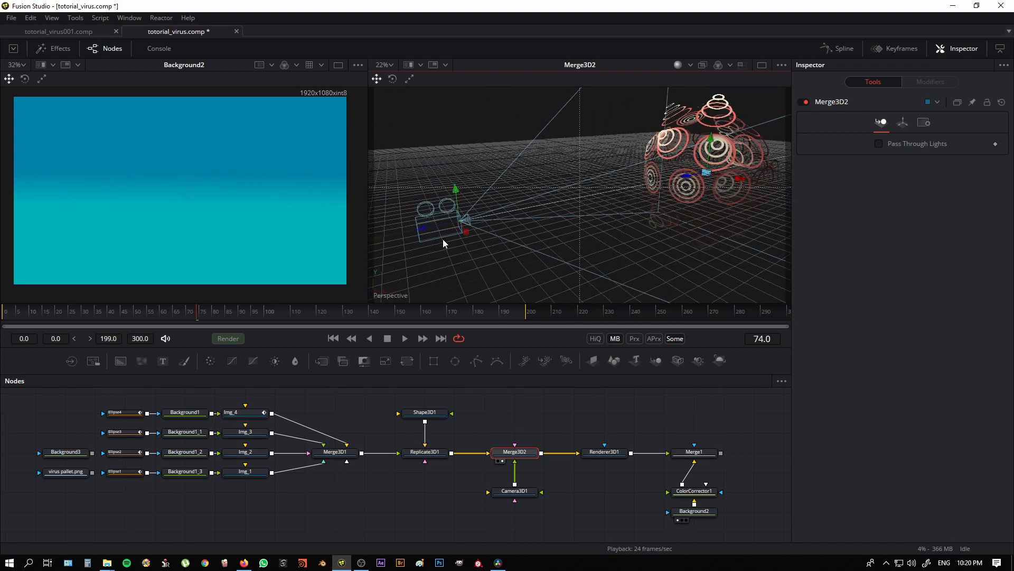
mouse_move(674, 223)
mouse_down()
mouse_move(556, 230)
mouse_move(586, 255)
mouse_move(555, 258)
mouse_move(639, 253)
mouse_move(597, 266)
mouse_move(657, 277)
mouse_move(588, 233)
mouse_move(600, 233)
mouse_move(607, 258)
mouse_move(630, 262)
mouse_move(628, 244)
mouse_move(658, 235)
mouse_up()
click(690, 66)
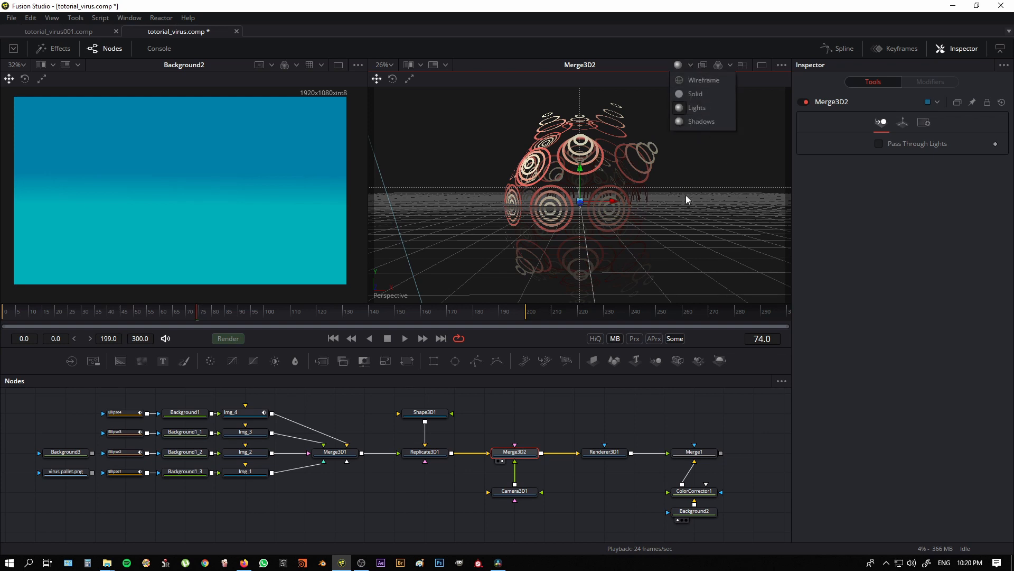
click(627, 131)
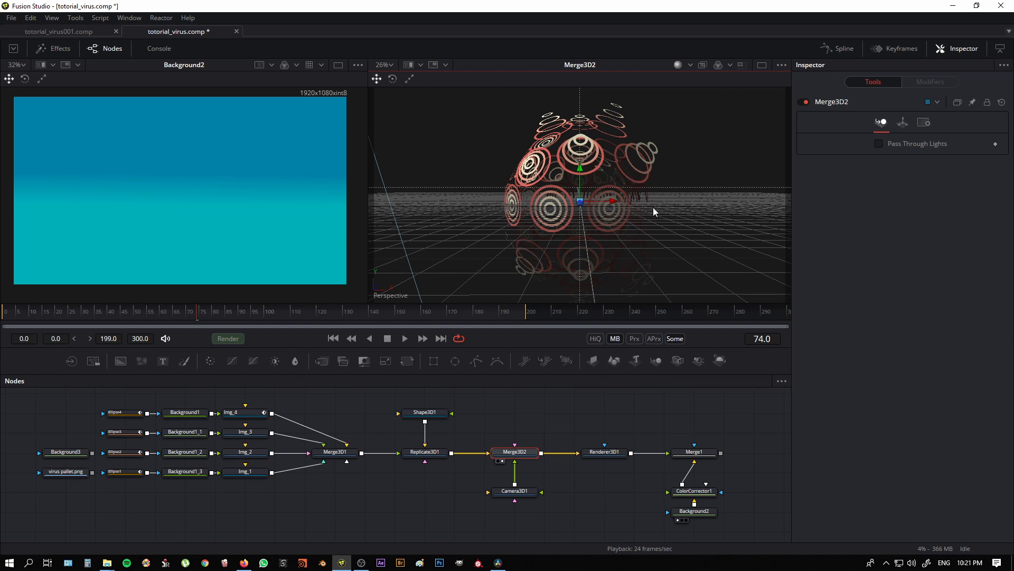
Step: Review the default light settings in the global 3D View preferences and leave them without saving
click(10, 19)
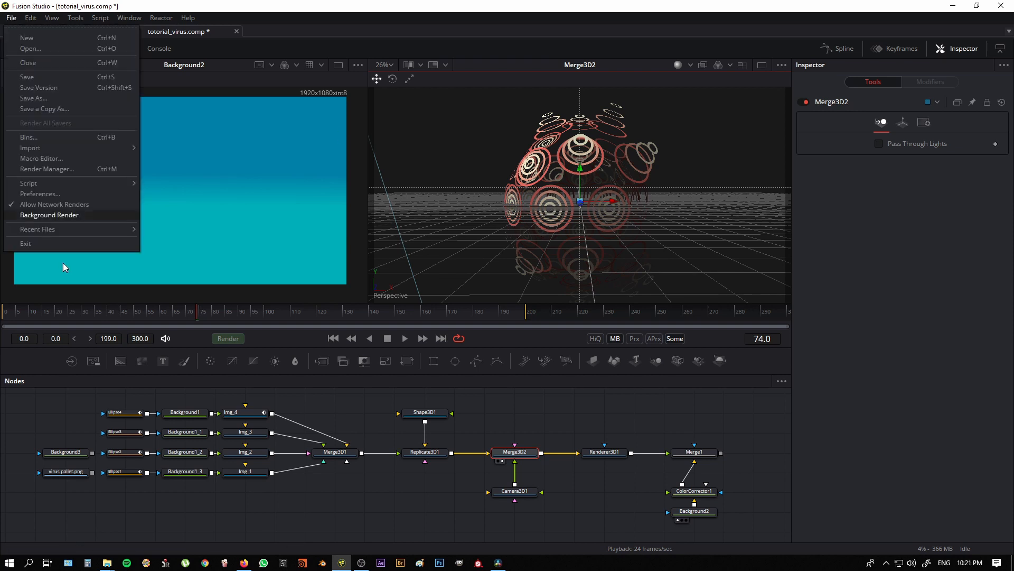
click(51, 194)
double_click(49, 126)
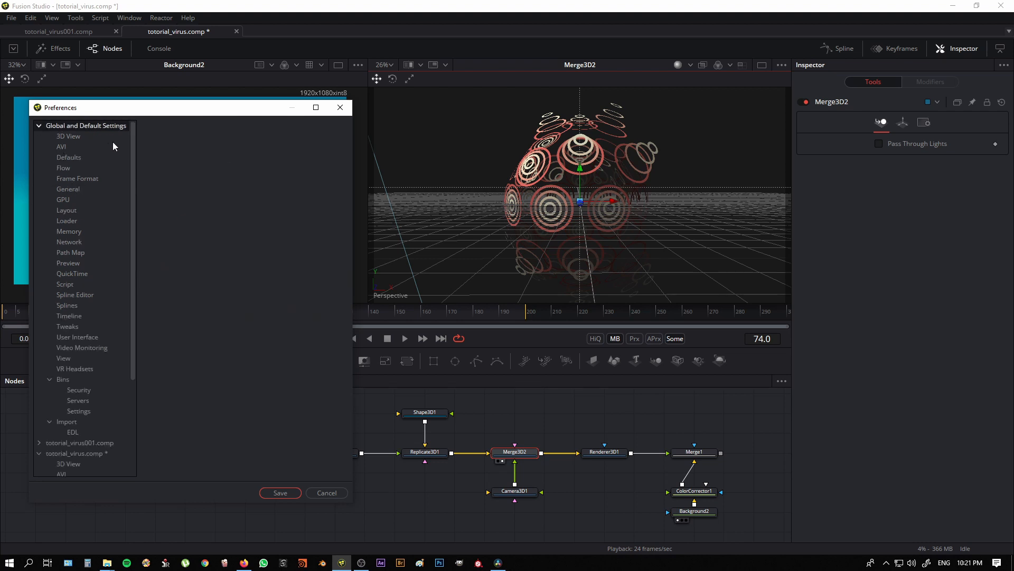
click(75, 136)
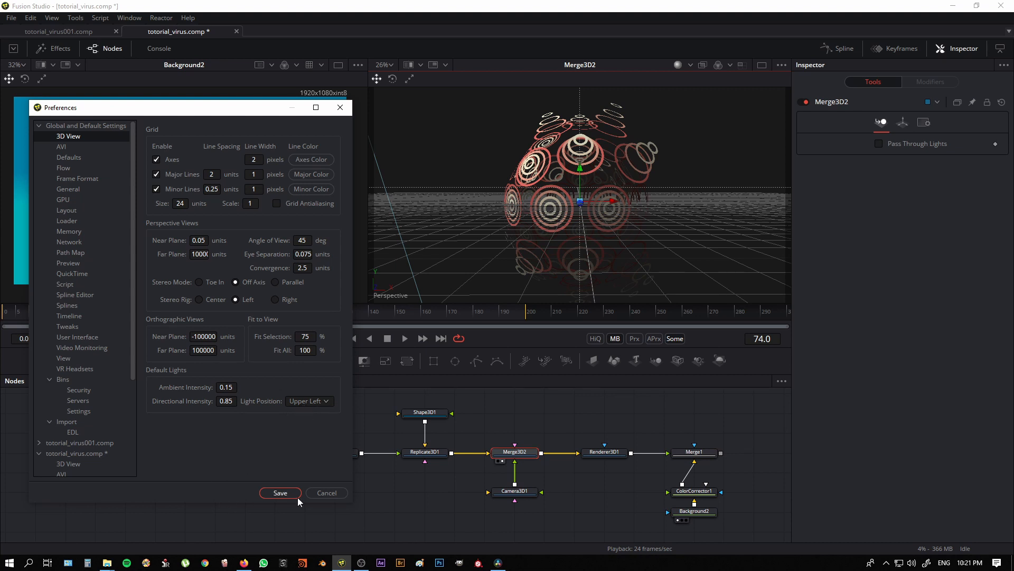
click(327, 492)
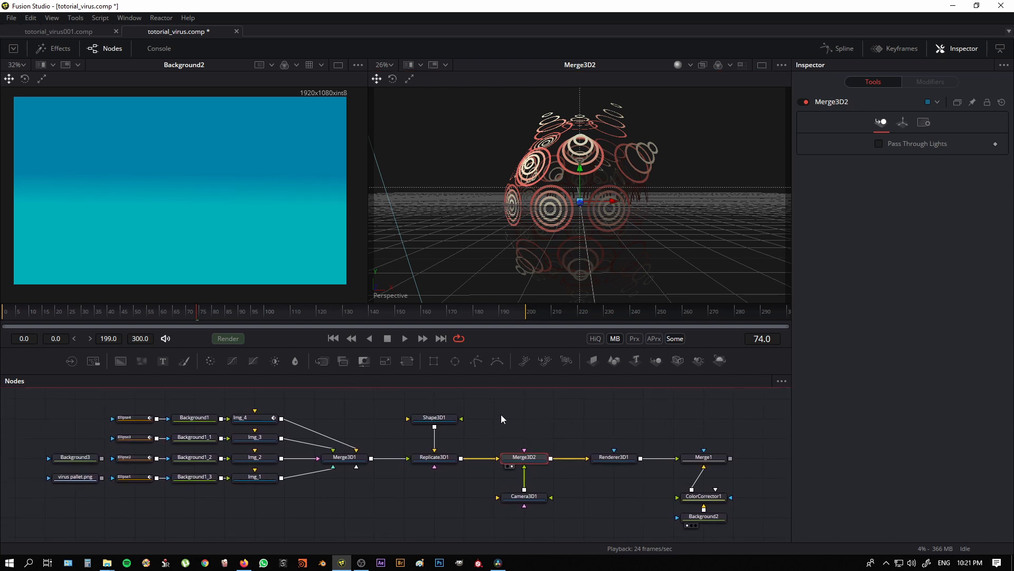
Step: Add an Ambient Light connected to Merge3D2, placing the light node above the merge and Camera3D1 below it
click(76, 19)
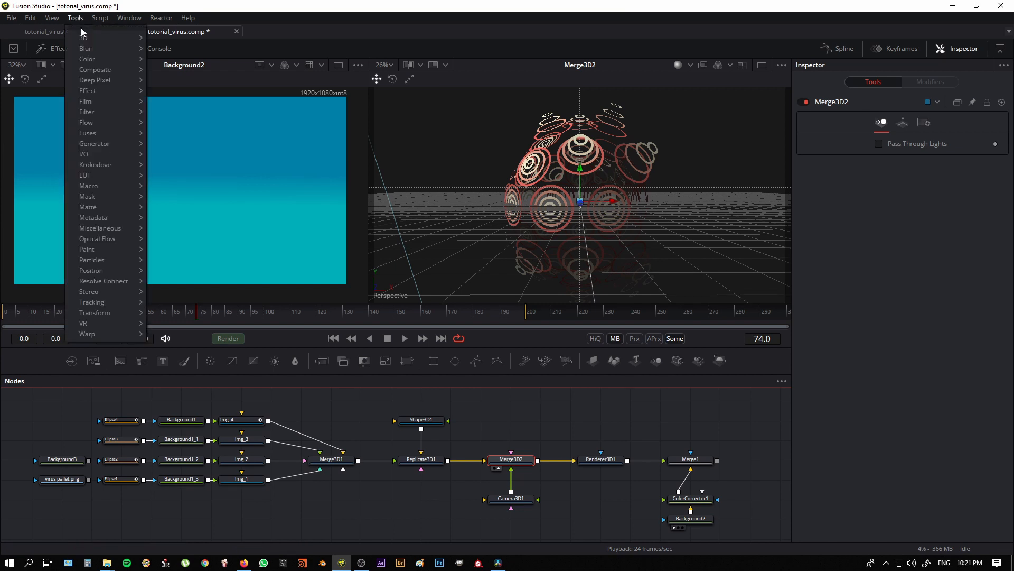
mouse_move(86, 38)
mouse_move(204, 50)
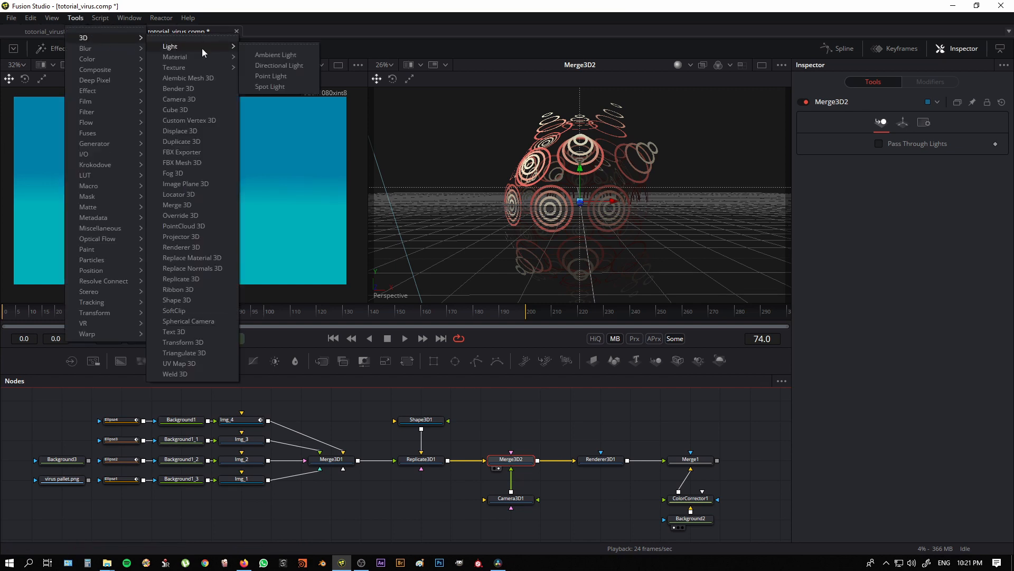
click(284, 60)
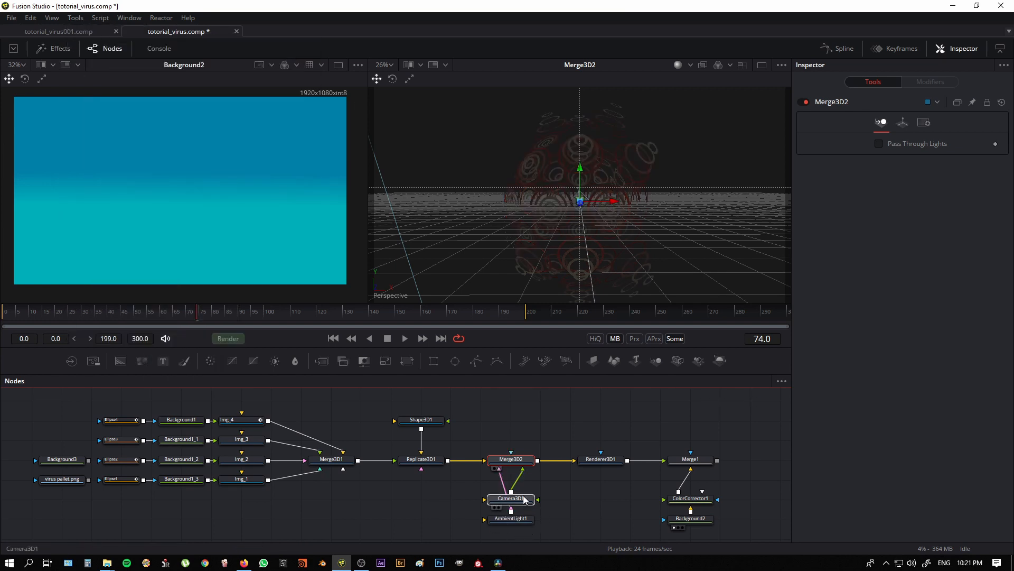
drag(525, 499, 551, 489)
drag(515, 522, 514, 407)
drag(554, 491, 525, 529)
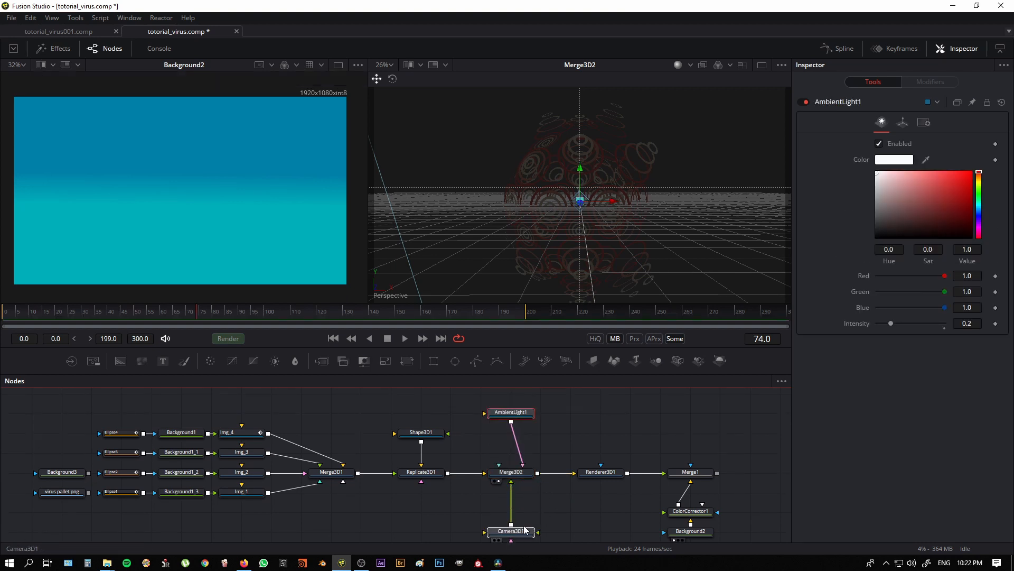
Step: Try a higher intensity of about 0.36 on AmbientLight1, and return the intensity to 0.2
drag(891, 324, 903, 324)
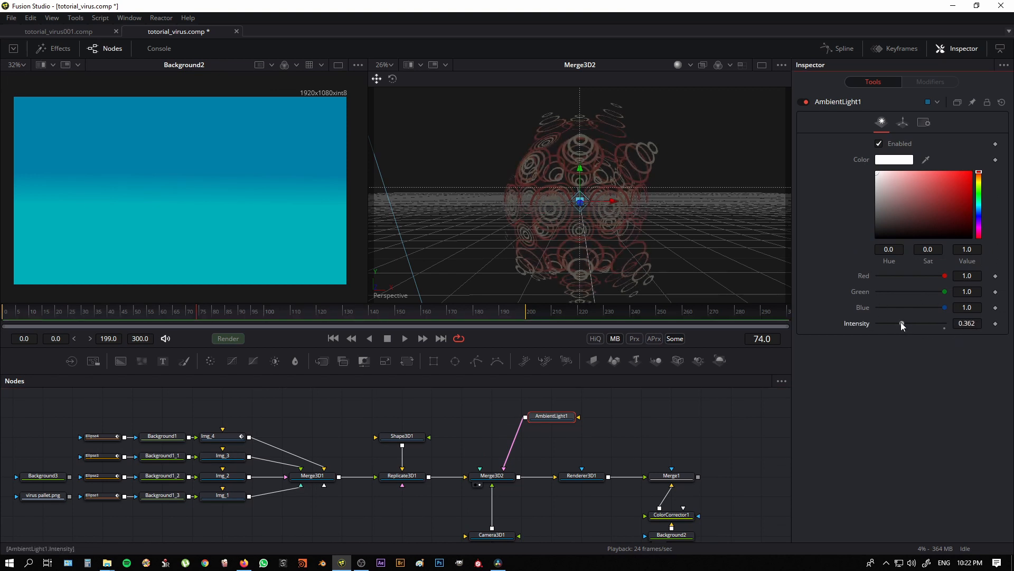
drag(902, 325, 891, 324)
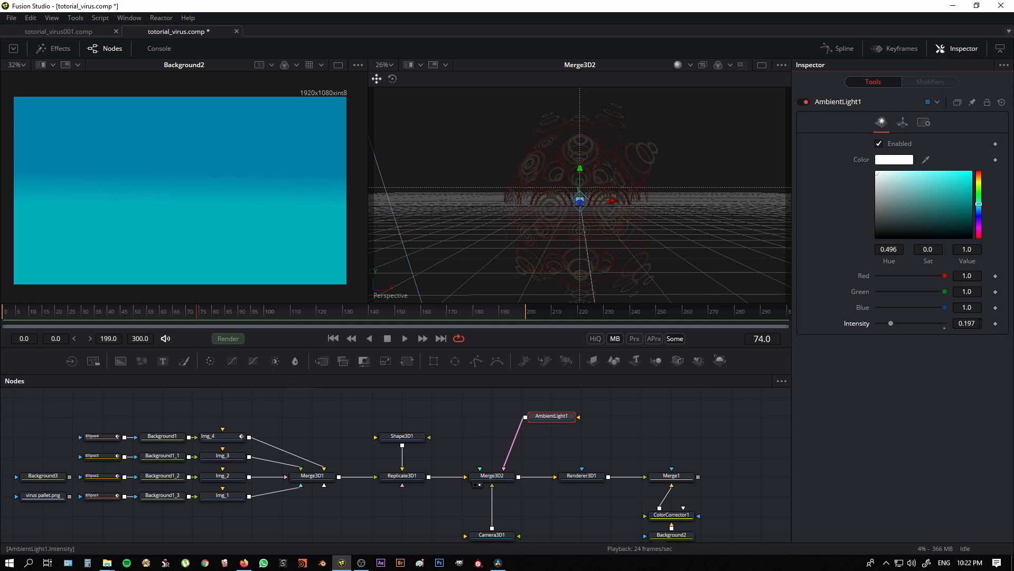
click(967, 323)
key(BackSpace)
key(BackSpace)
key(BackSpace)
text(2)
key(Tab)
click(469, 440)
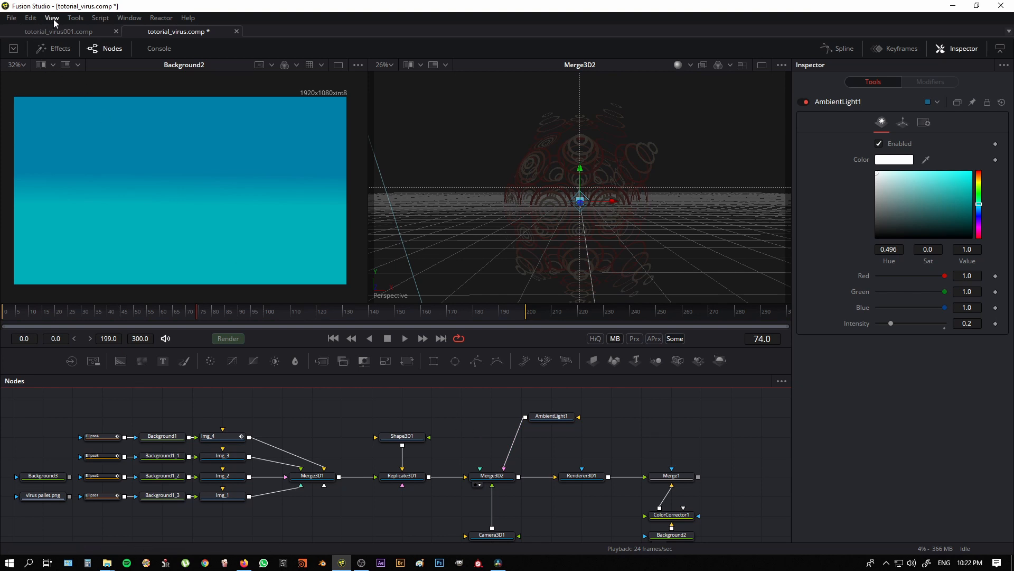
click(75, 18)
mouse_move(83, 38)
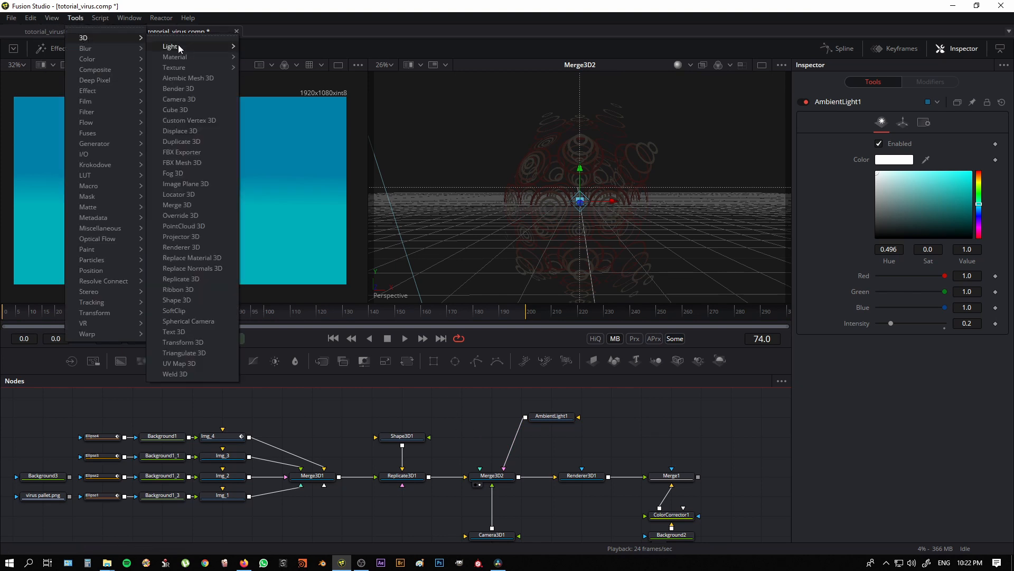
click(544, 287)
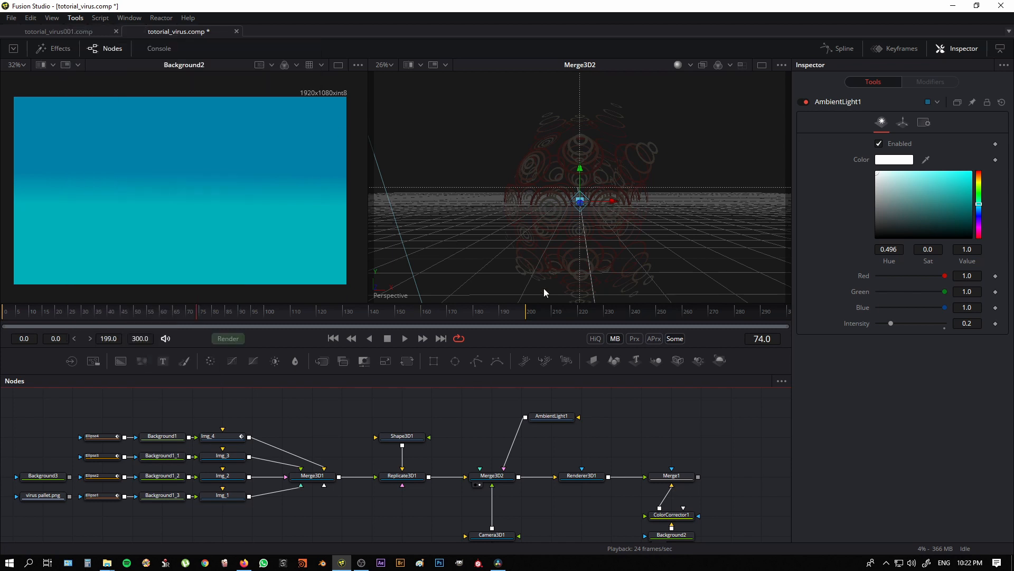
Step: Add a Point Light connected to Merge3D2 and move it along the negative X axis, out beside the ring sphere
drag(481, 439, 480, 469)
drag(496, 428, 499, 454)
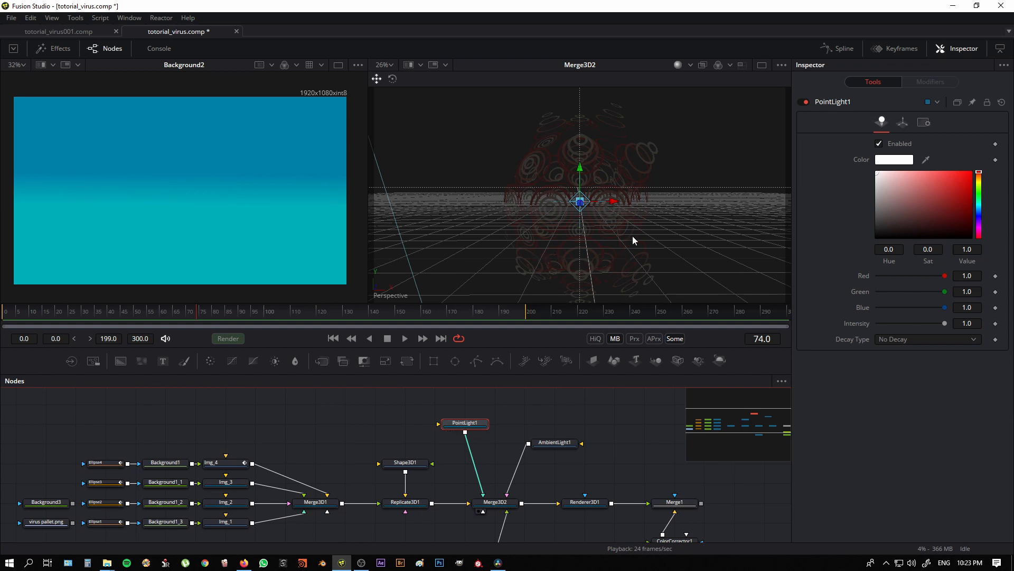
drag(615, 201, 461, 208)
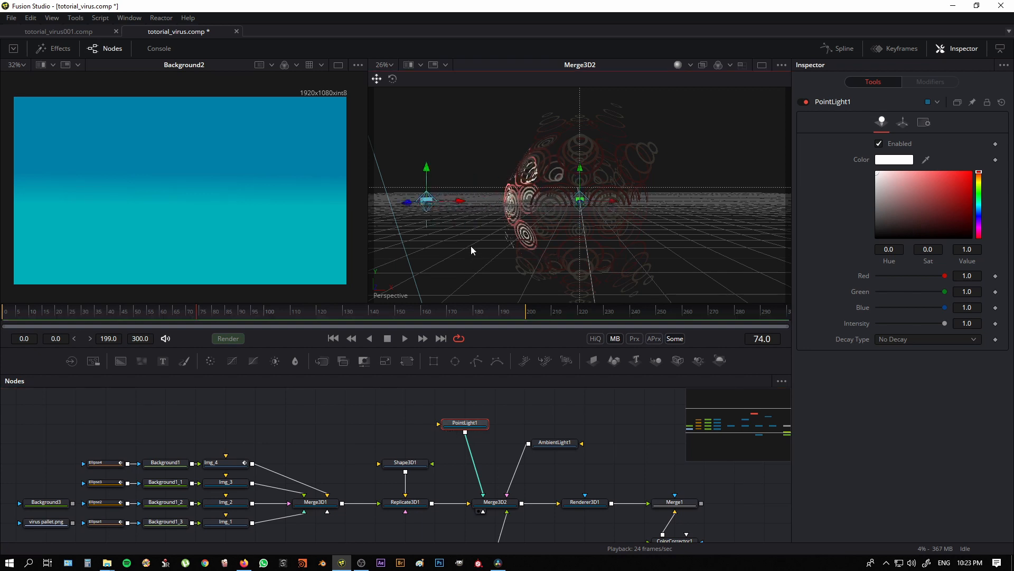
drag(470, 245, 502, 255)
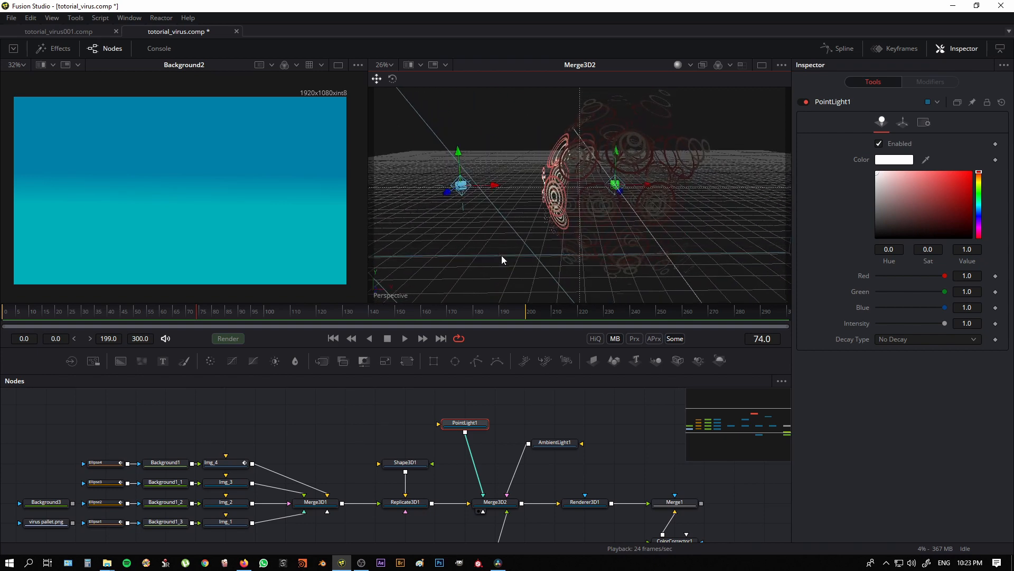
Step: Raise PointLight1 above the ring sphere and check its lighting from several angles, keeping the intensity at 1.0
drag(487, 190, 386, 246)
scroll(465, 262, down, 5)
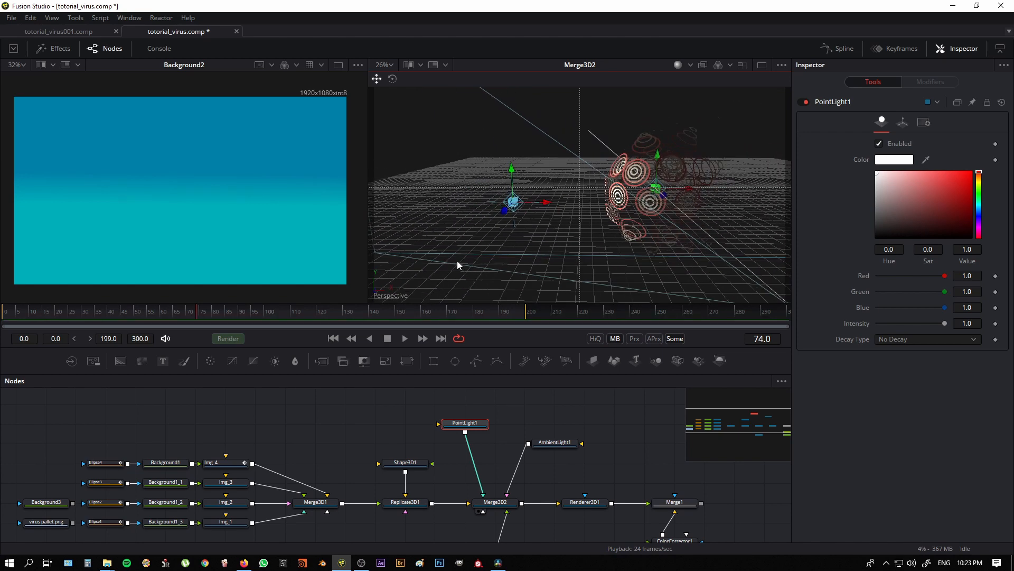
drag(527, 168, 545, 267)
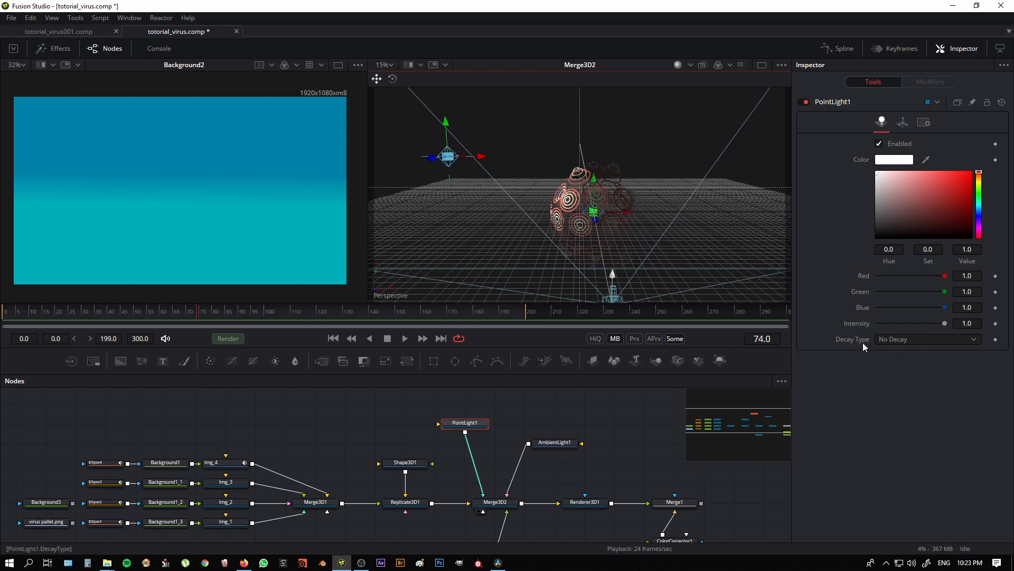
mouse_move(946, 322)
mouse_down()
mouse_move(885, 324)
mouse_move(949, 329)
mouse_up()
drag(522, 250, 553, 248)
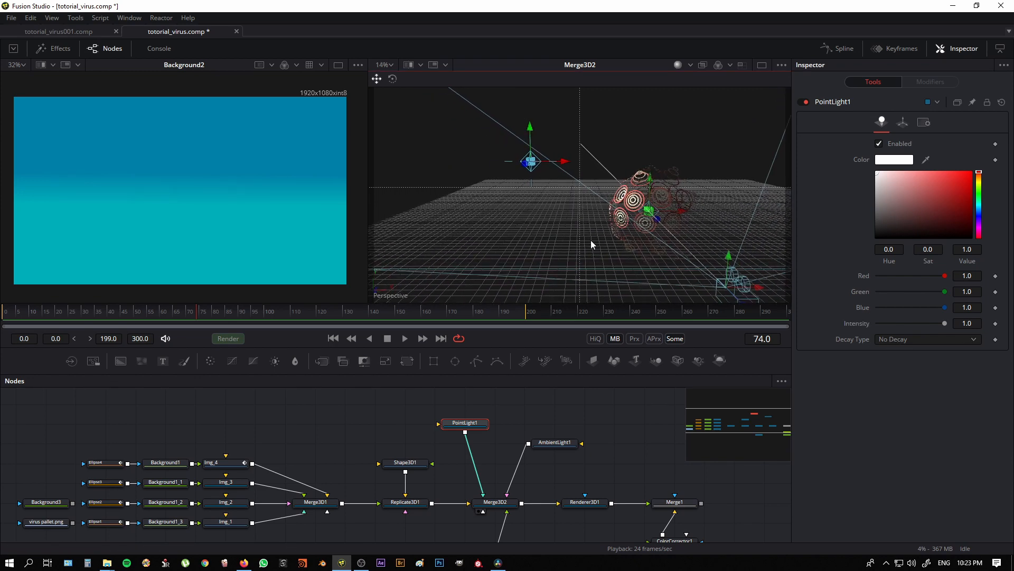
drag(591, 240, 560, 232)
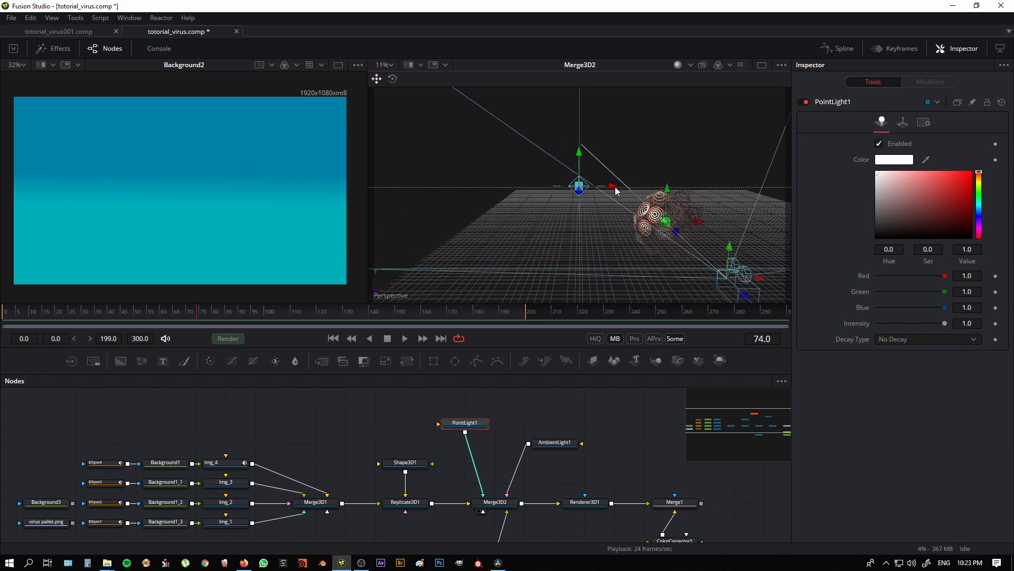
Step: Move PointLight1 much farther from the ring sphere along the negative X axis and raise it higher
drag(607, 188, 477, 198)
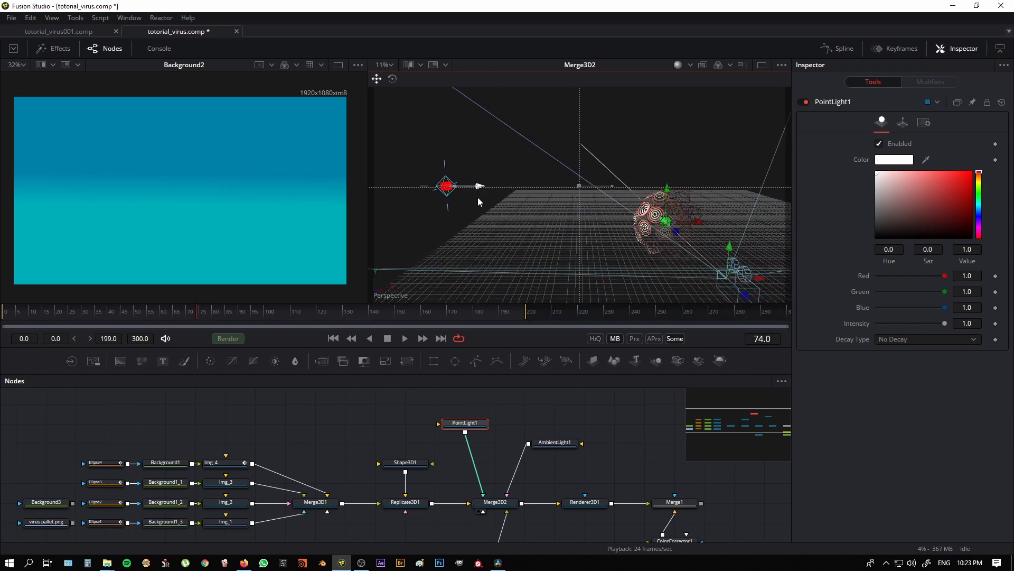
drag(441, 153, 442, 92)
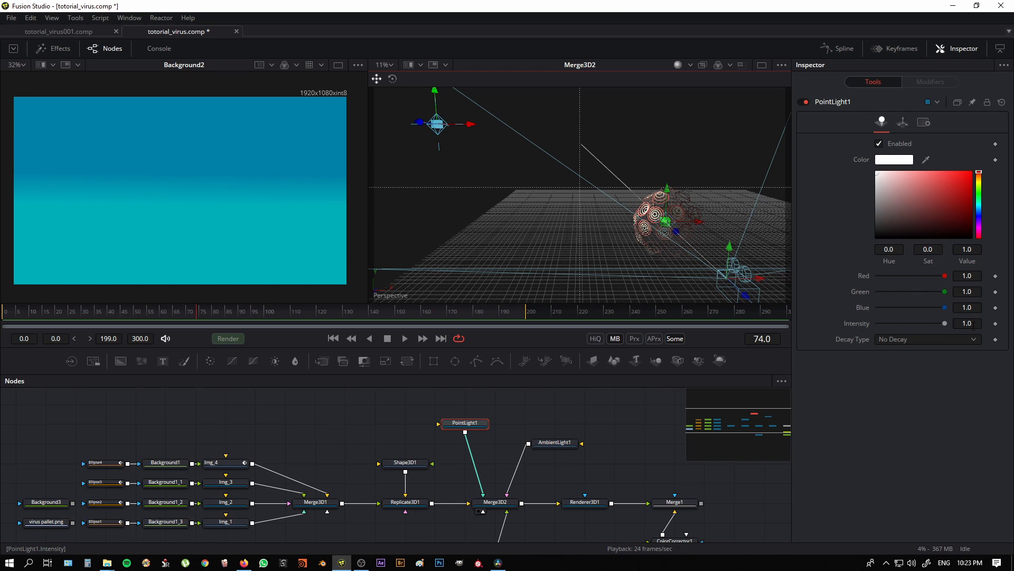
scroll(590, 243, up, 2)
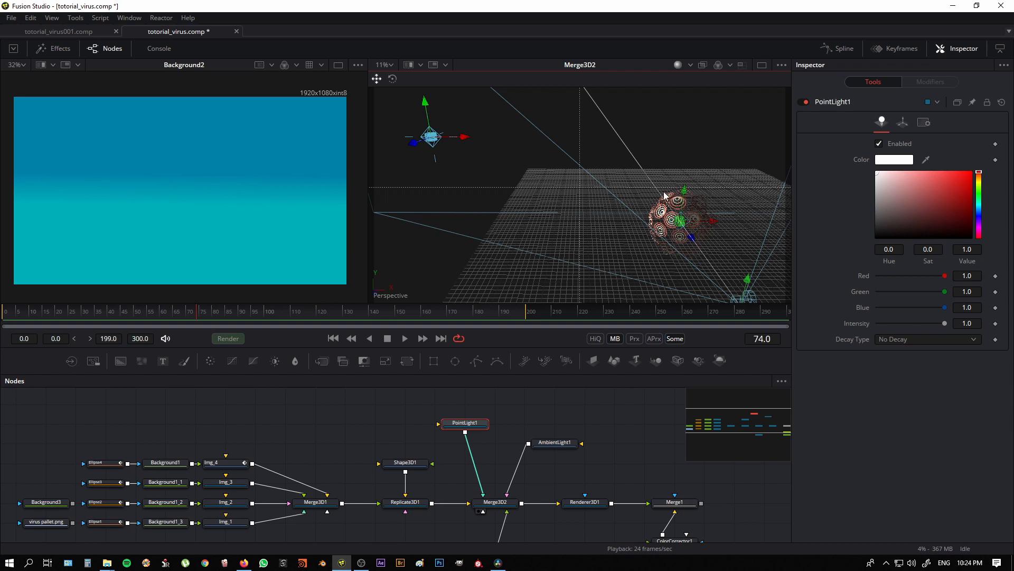
mouse_move(596, 271)
mouse_down()
mouse_move(589, 228)
mouse_move(545, 247)
mouse_move(601, 254)
mouse_up()
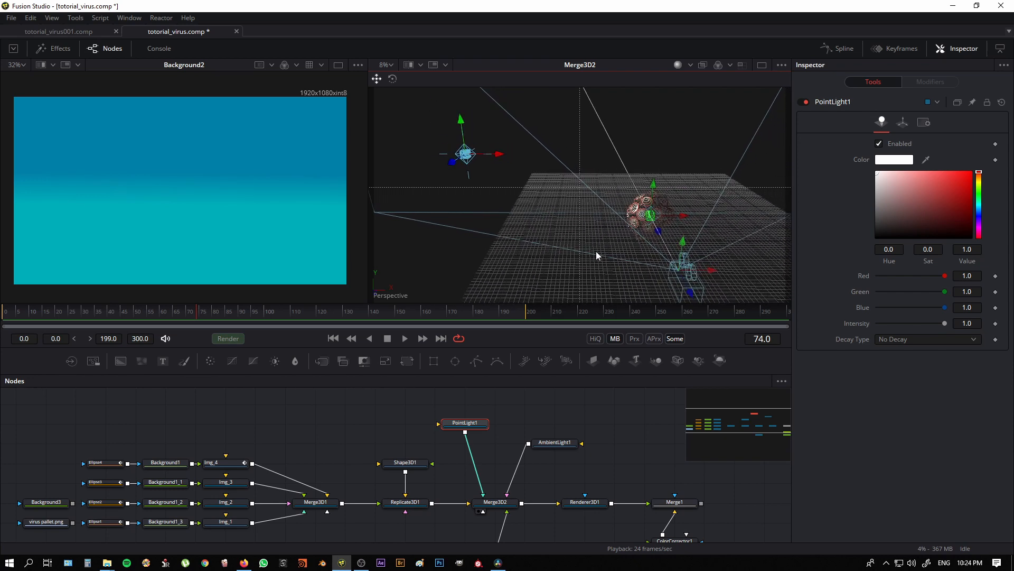
Step: Set PointLight1's decay type to Quadratic and examine the lighting on the sphere
click(917, 340)
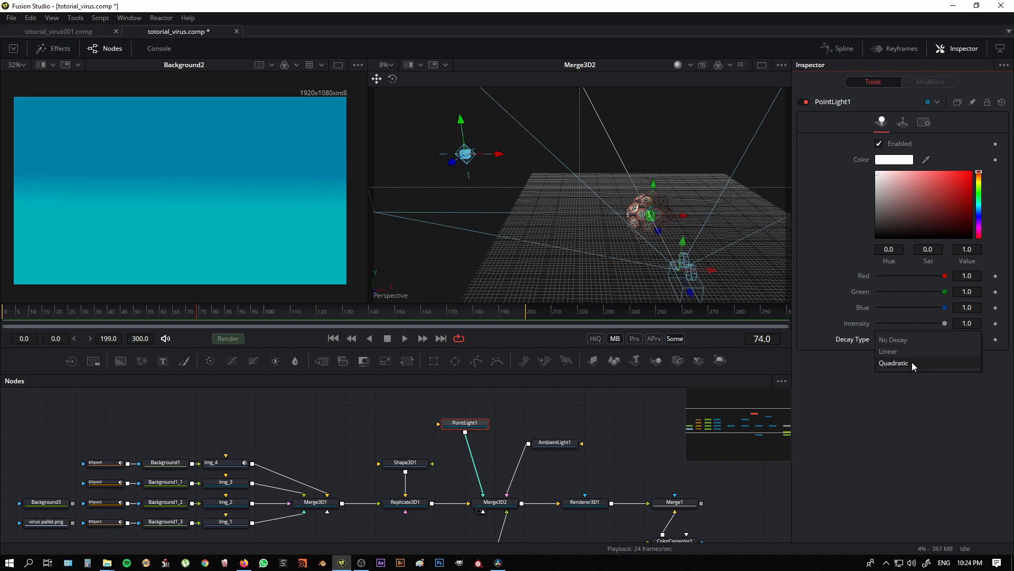
click(912, 362)
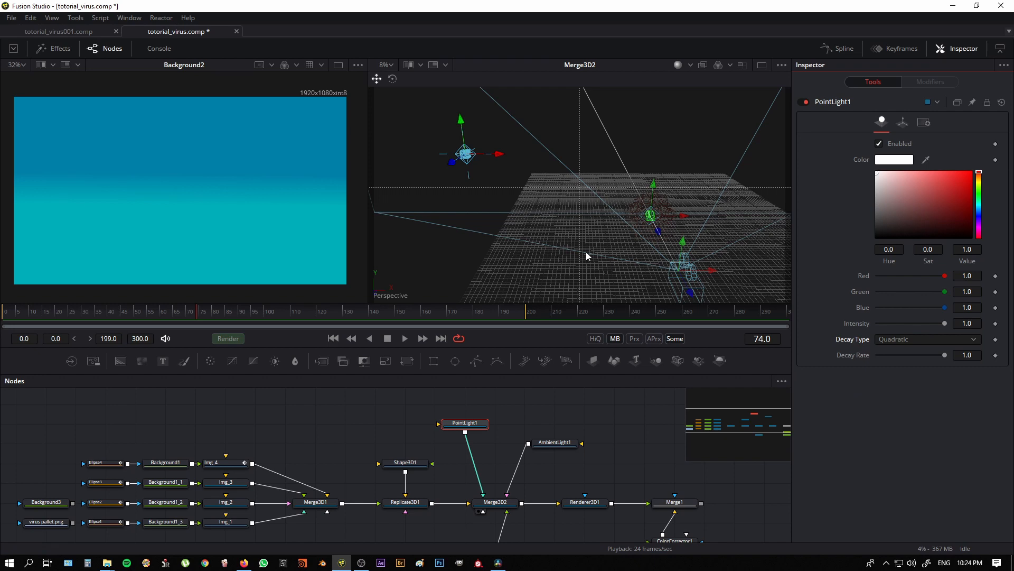
scroll(647, 254, up, 3)
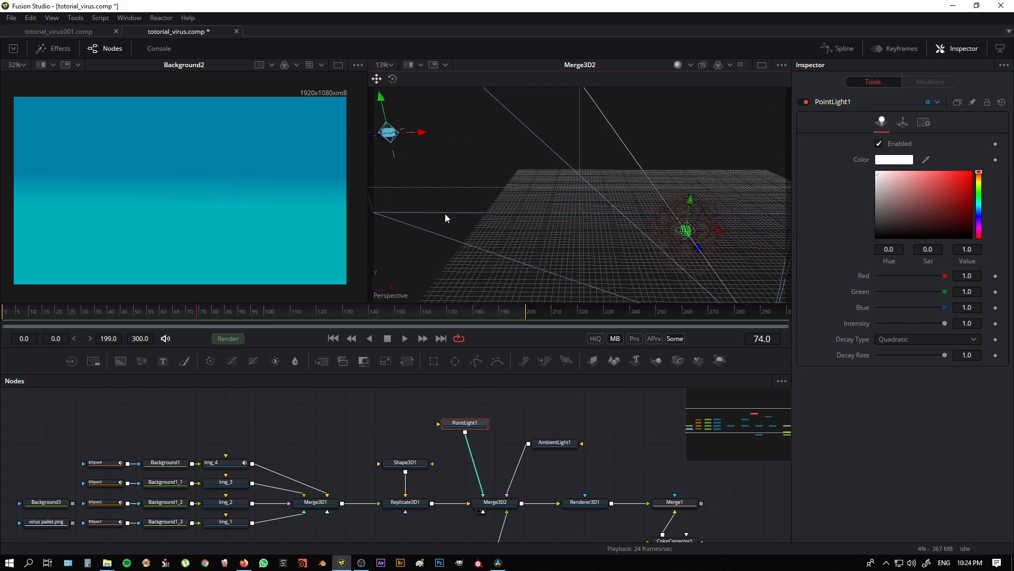
drag(777, 302, 513, 243)
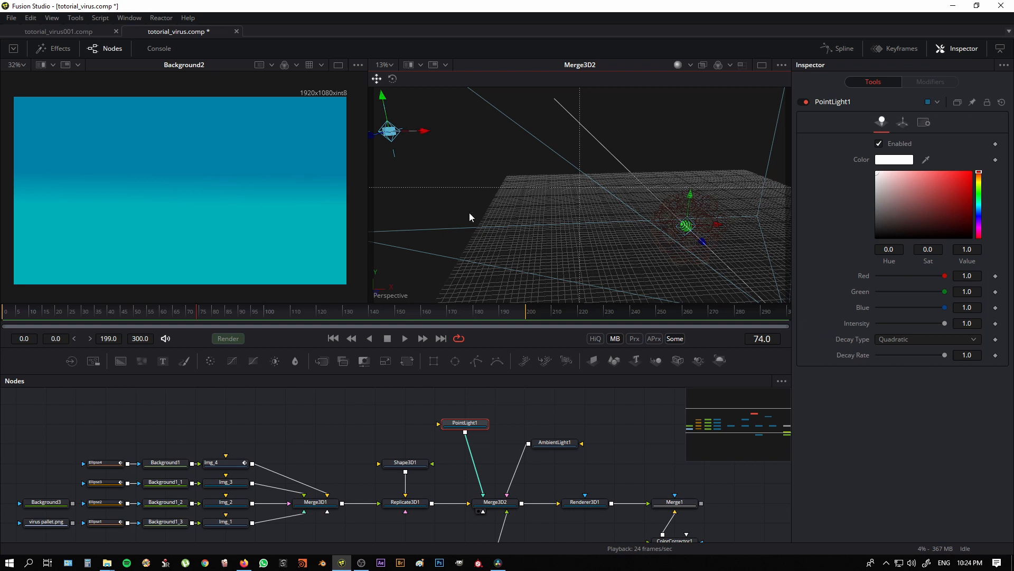
Step: Bring PointLight1 back toward the ring sphere, placing it close above the sphere's upper side
drag(426, 136, 636, 206)
mouse_move(651, 265)
mouse_down()
mouse_move(604, 242)
mouse_move(609, 267)
mouse_move(646, 256)
mouse_move(670, 264)
mouse_up()
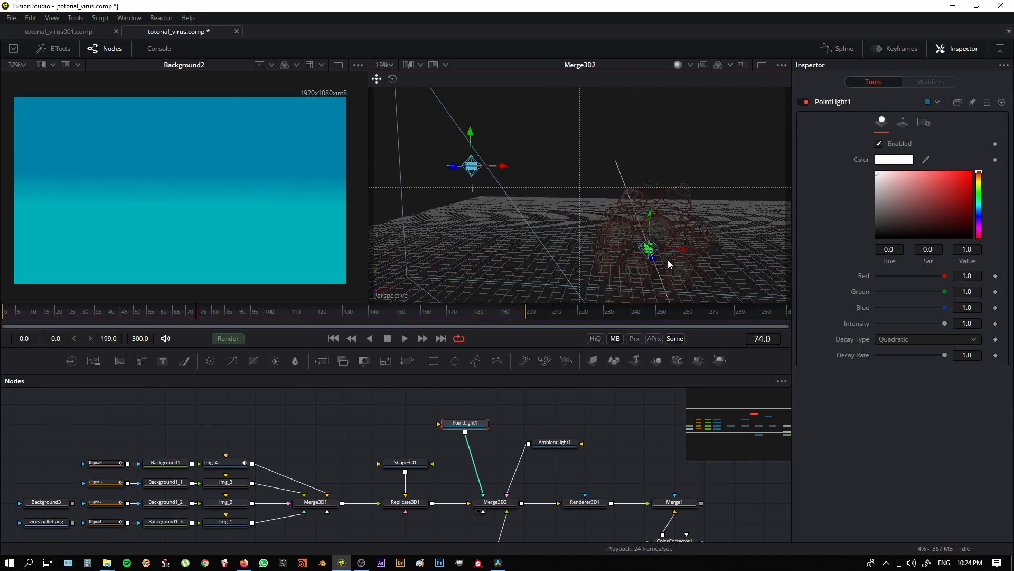
drag(473, 171, 562, 200)
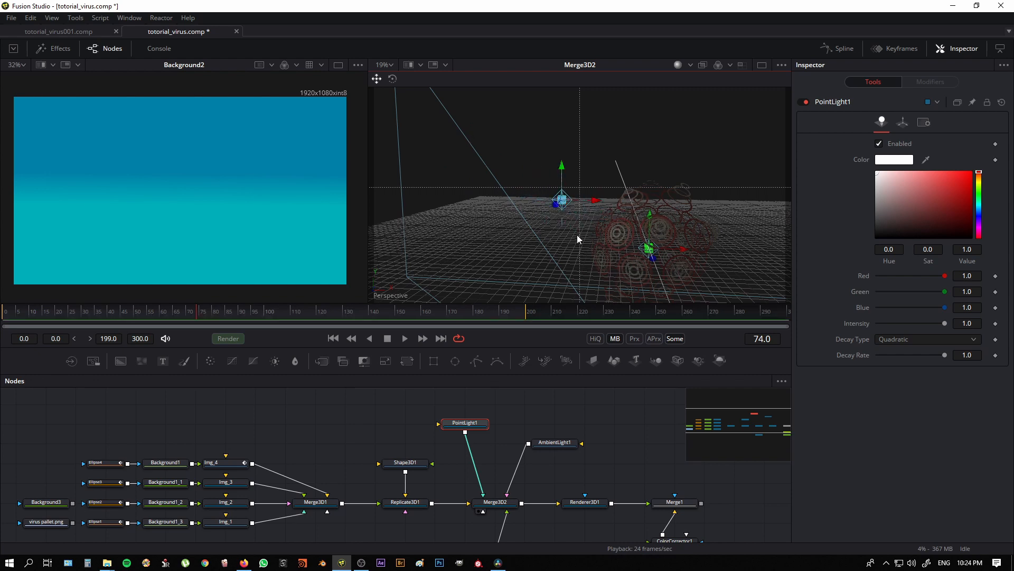
drag(577, 239, 511, 188)
mouse_move(511, 190)
mouse_down()
mouse_move(503, 266)
mouse_move(483, 202)
mouse_move(521, 187)
mouse_up()
drag(534, 263, 801, 330)
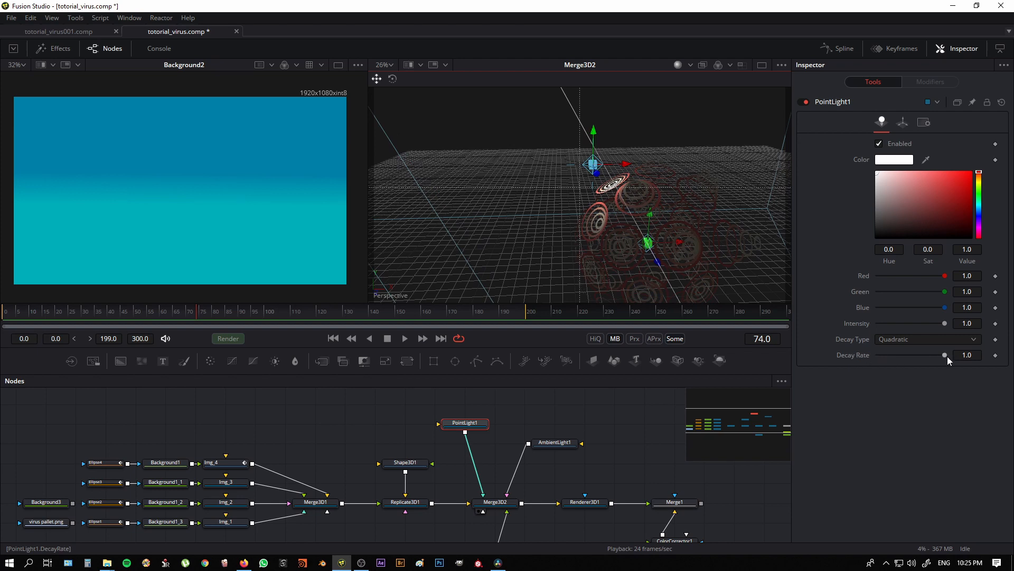
Step: Move PointLight1 away from the ring sphere again along the negative X axis, keeping its height
drag(637, 245, 620, 186)
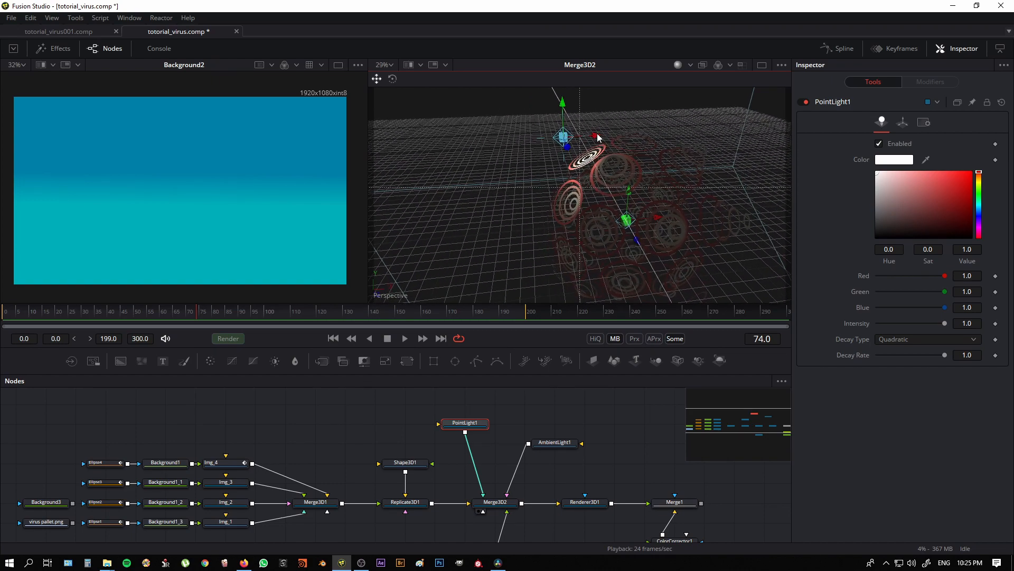
drag(599, 141, 508, 145)
drag(544, 214, 550, 198)
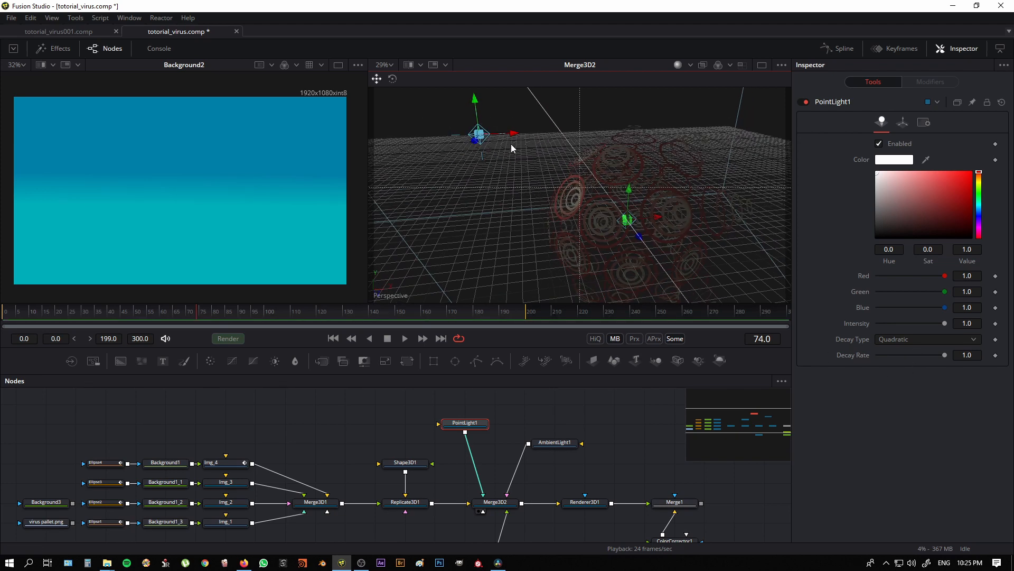
drag(513, 137, 497, 135)
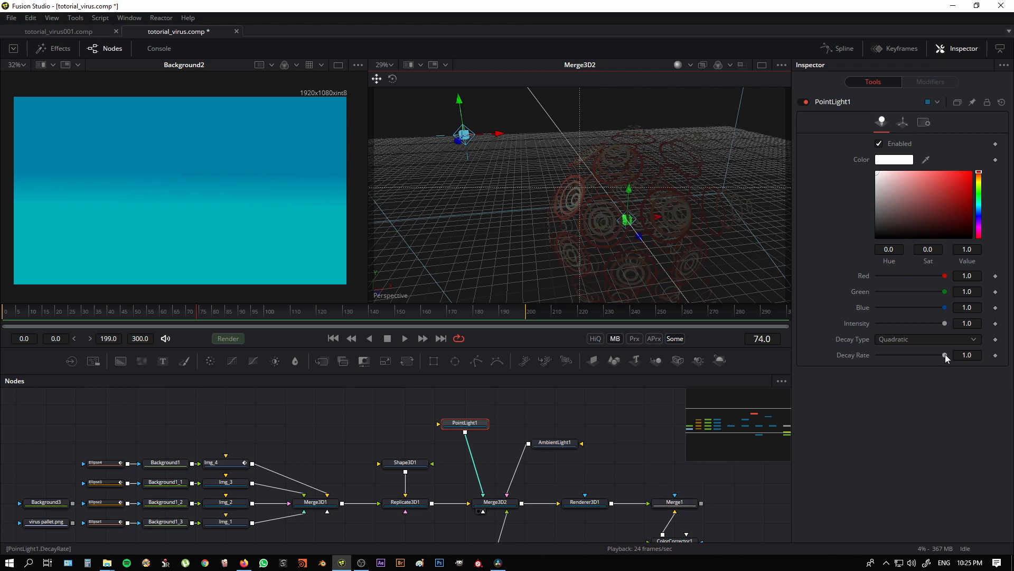
Step: Reduce PointLight1's decay rate to 0.3707 and inspect the lit rings
drag(946, 354, 902, 358)
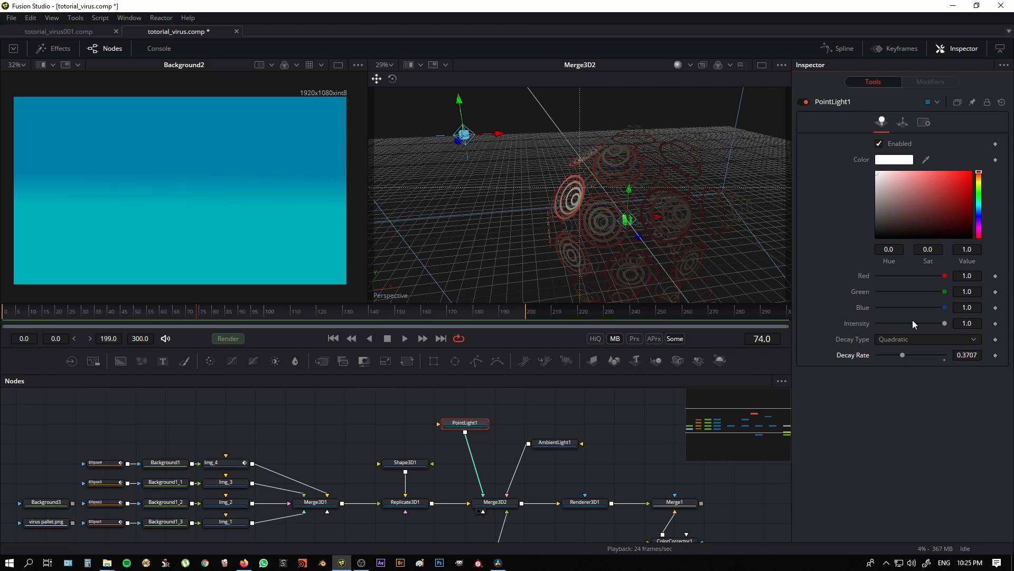
click(902, 354)
drag(543, 249, 616, 254)
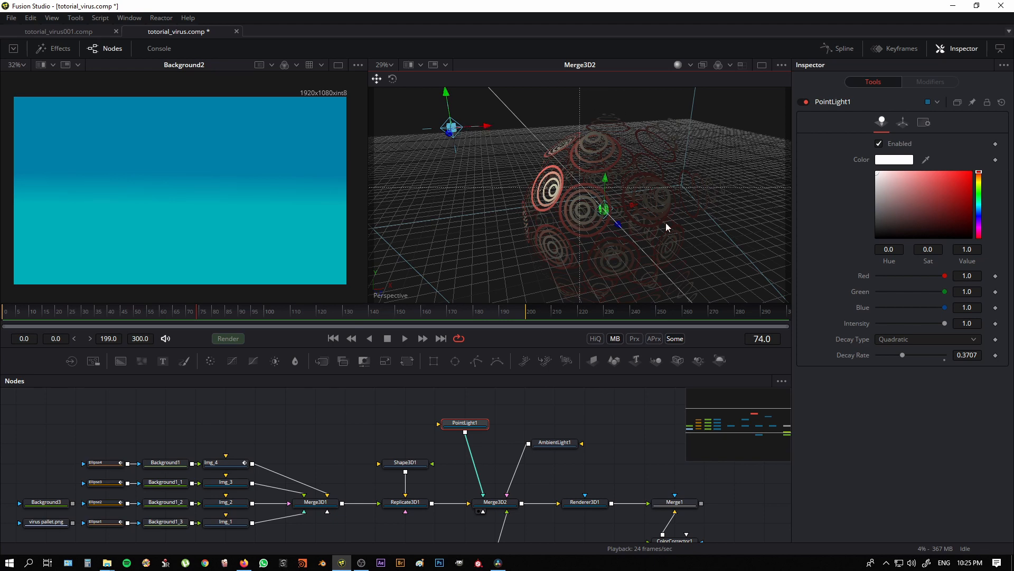
scroll(648, 255, down, 3)
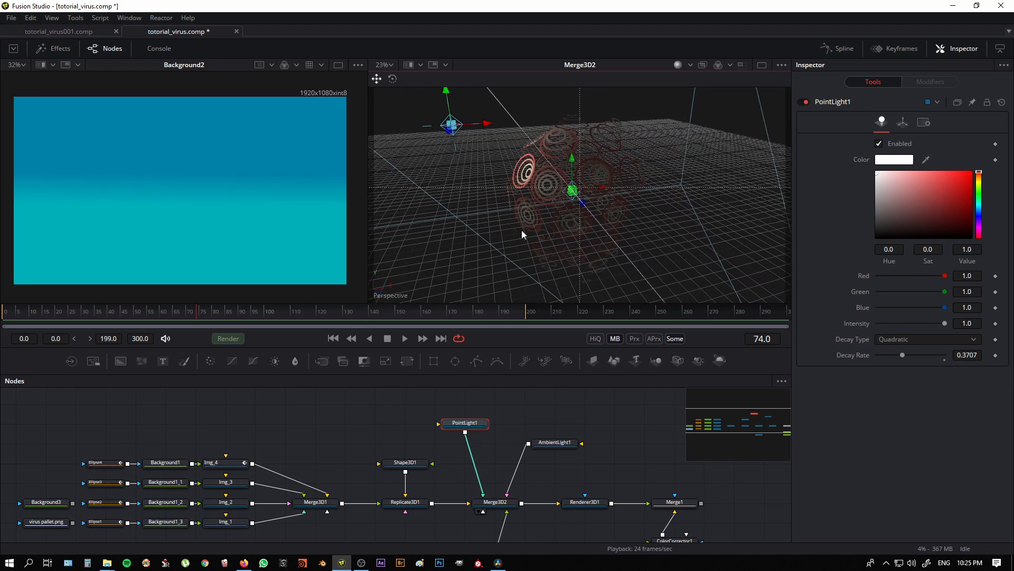
drag(528, 201, 625, 270)
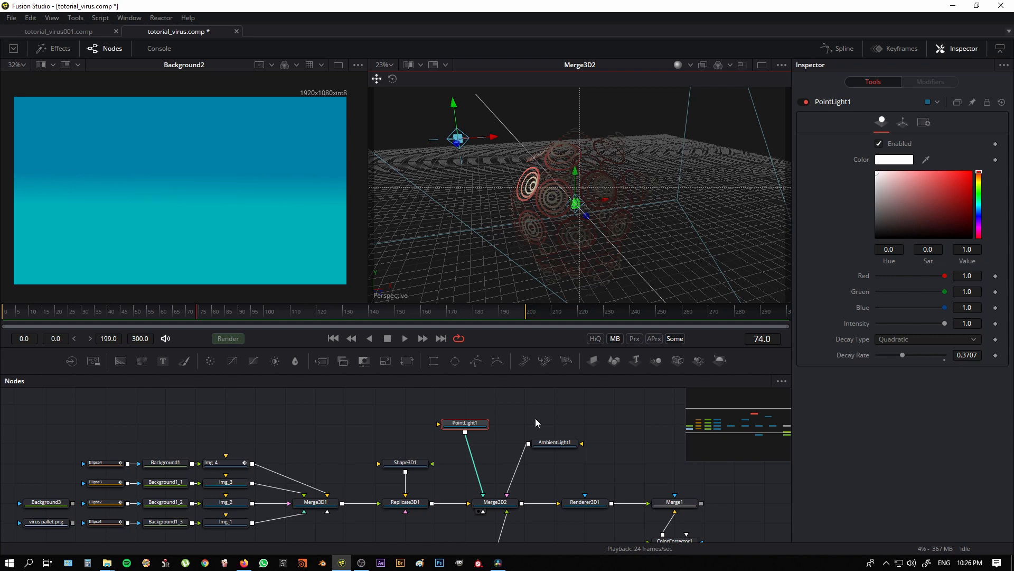
Step: Hide the ground grid in the Merge3D2 viewer through its 3D options
drag(592, 253, 647, 249)
right_click(679, 246)
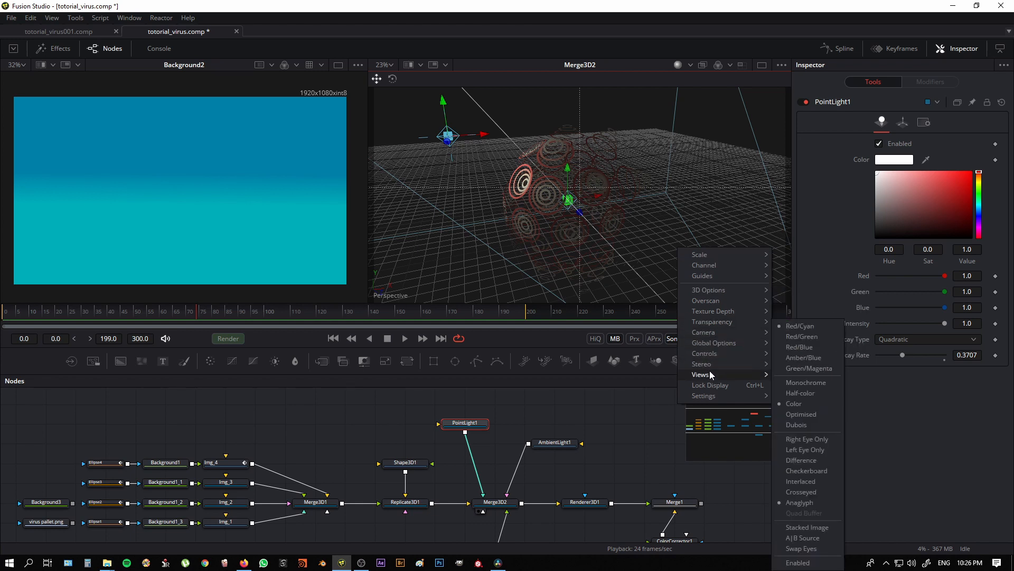
mouse_move(715, 341)
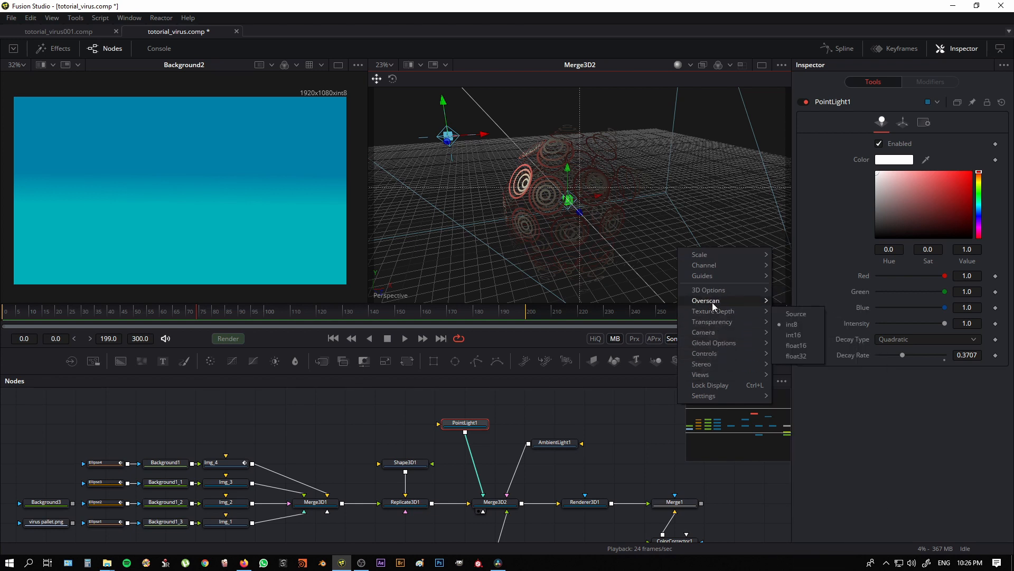
mouse_move(713, 290)
click(797, 369)
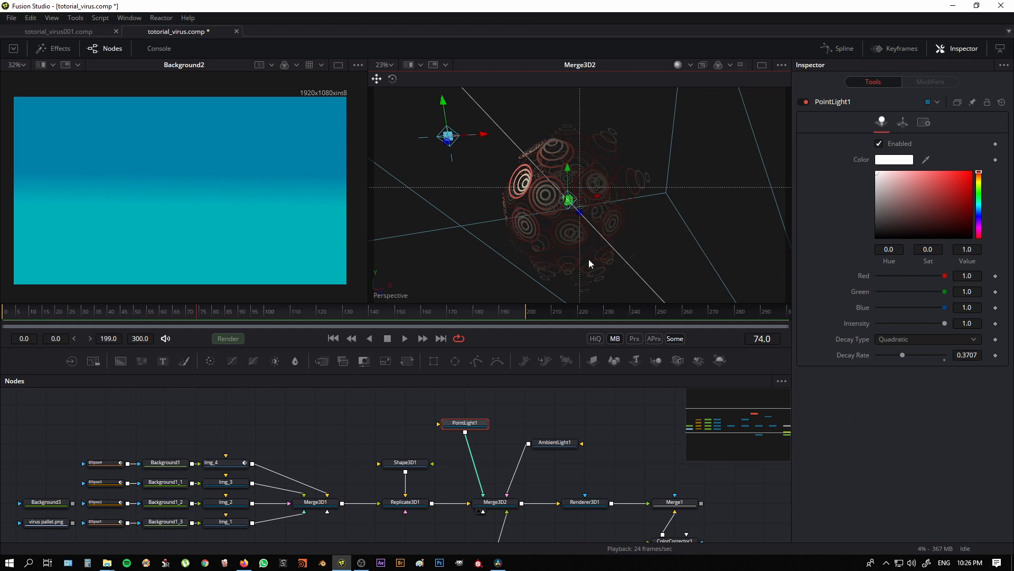
mouse_move(589, 258)
mouse_down()
mouse_move(620, 255)
mouse_move(591, 264)
mouse_up()
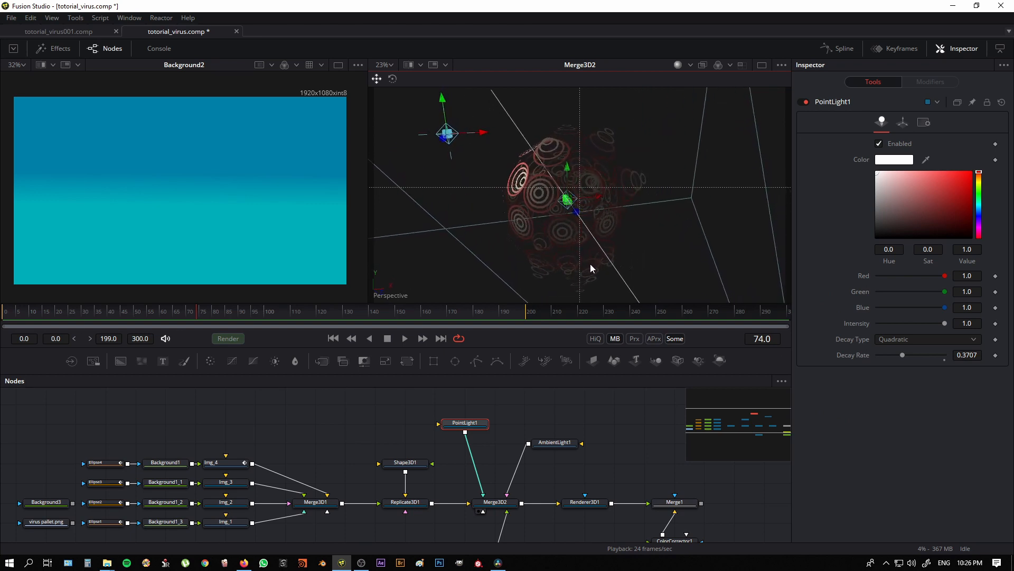
Step: Add a Replicate 3D node beside PointLight1 and connect the light's output to it
click(75, 17)
mouse_move(97, 38)
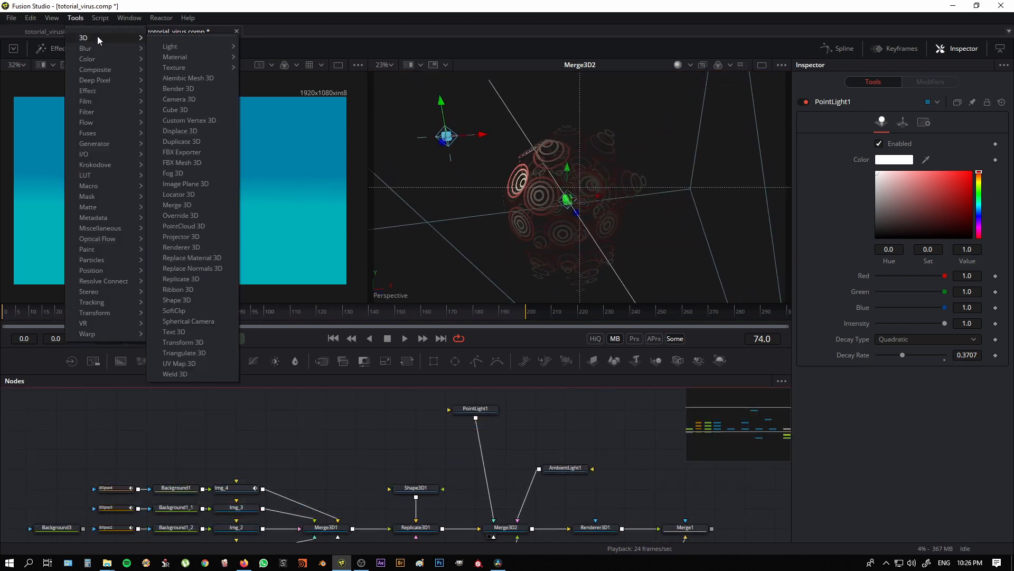
click(180, 279)
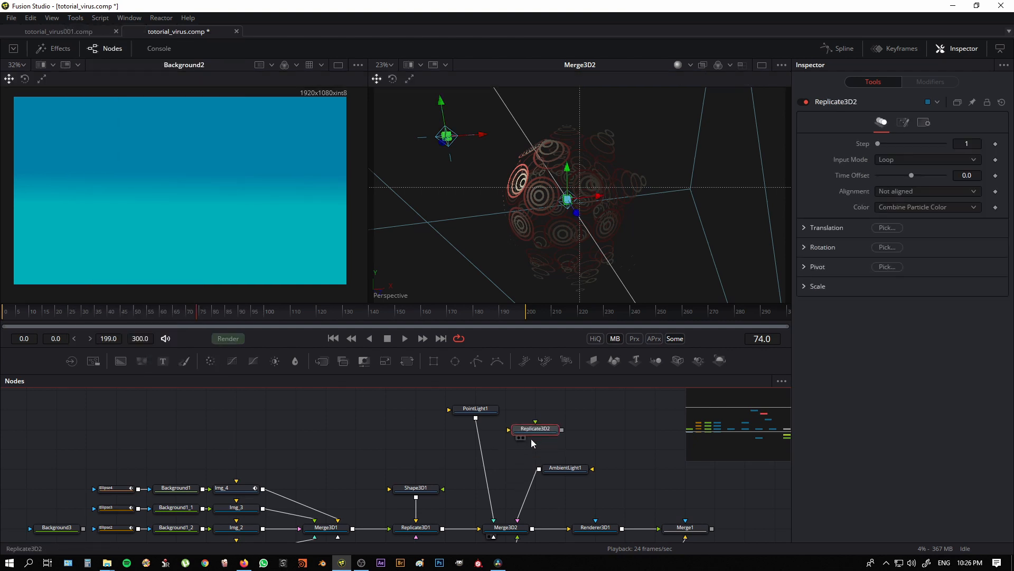
drag(476, 418, 536, 424)
click(600, 460)
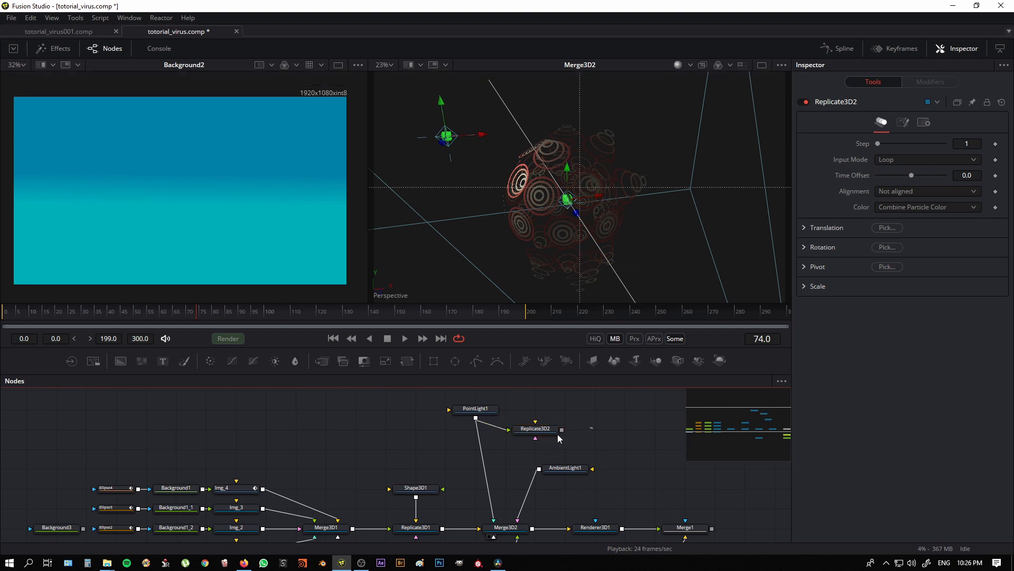
Step: Add a new Shape 3D node next to Replicate3D2 and show it in the first viewer
click(616, 363)
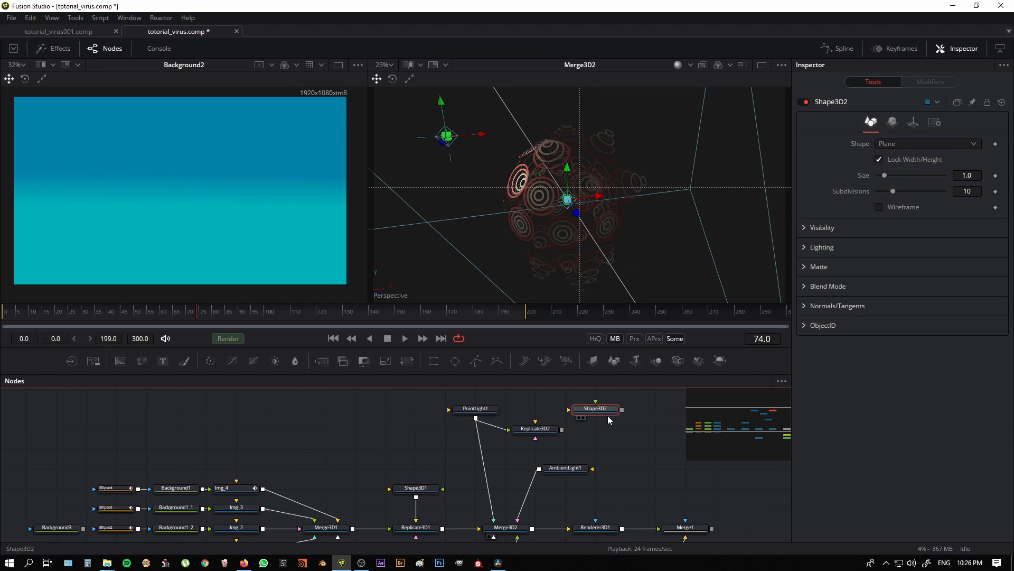
key(1)
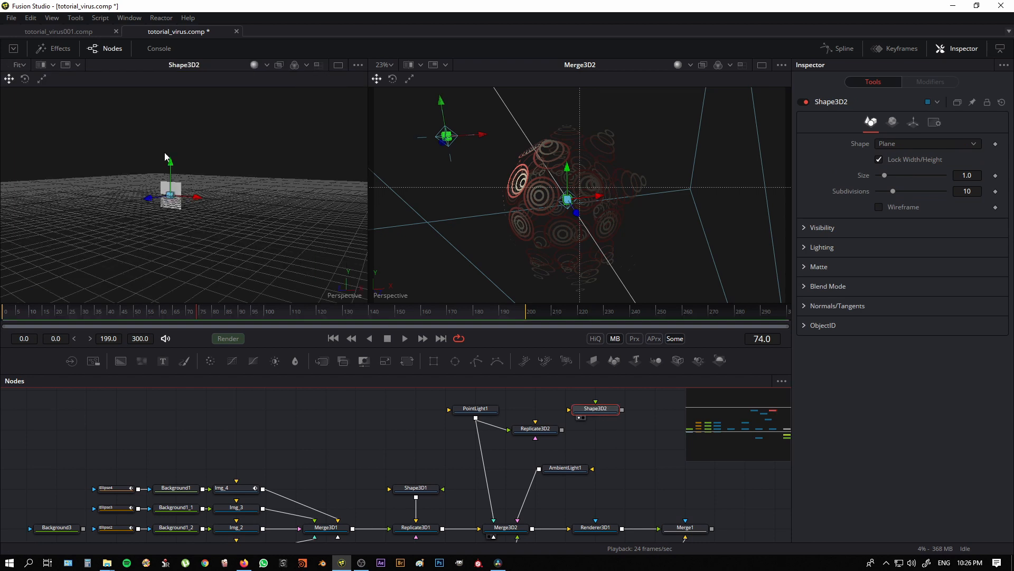
scroll(181, 135, up, 3)
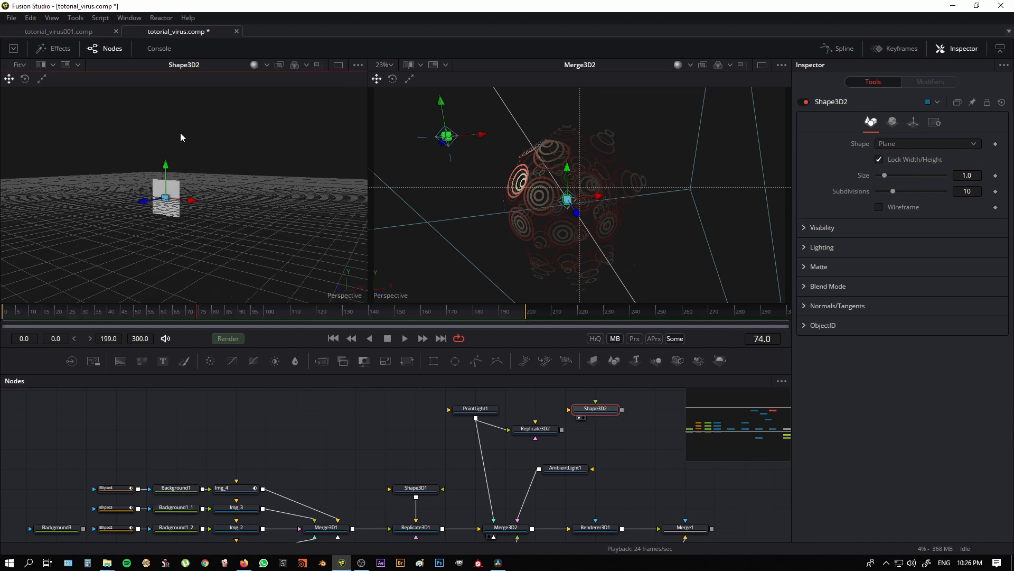
Step: Make Shape3D2 a cube with 1 subdivision, using wireframe shading in the first viewer to check its mesh
click(894, 148)
click(898, 157)
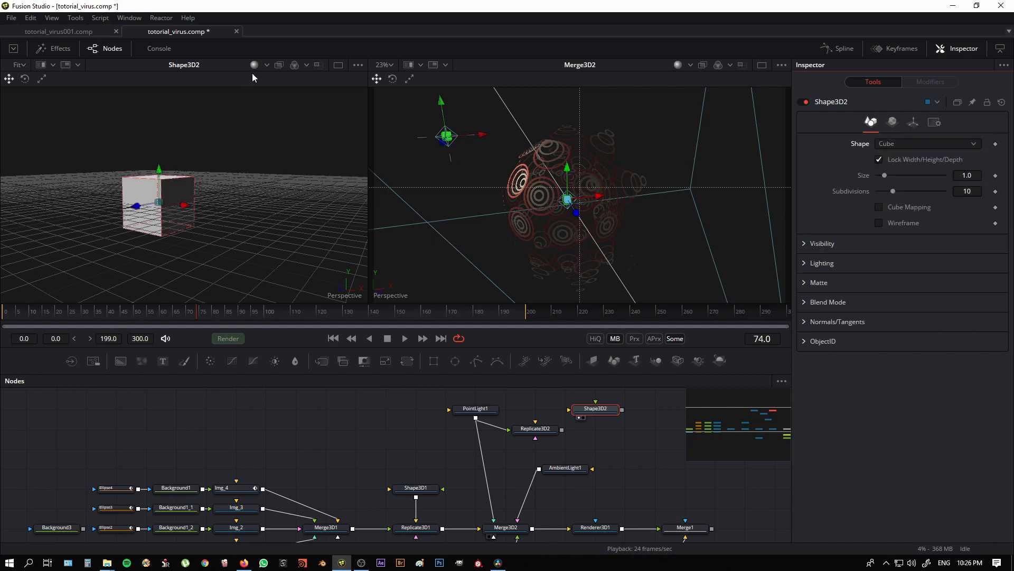
click(267, 65)
click(275, 81)
scroll(278, 238, up, 3)
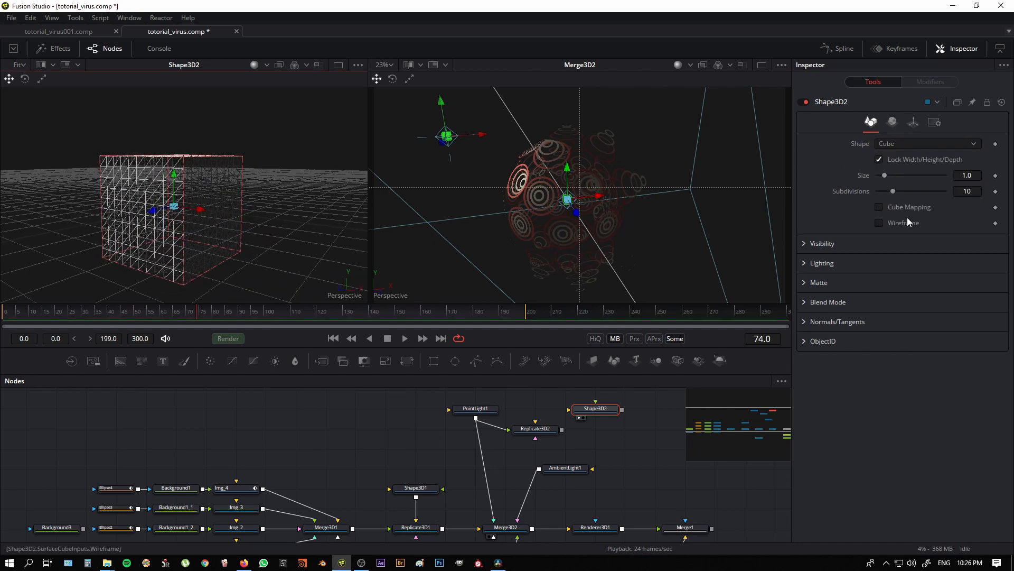
drag(895, 192, 874, 192)
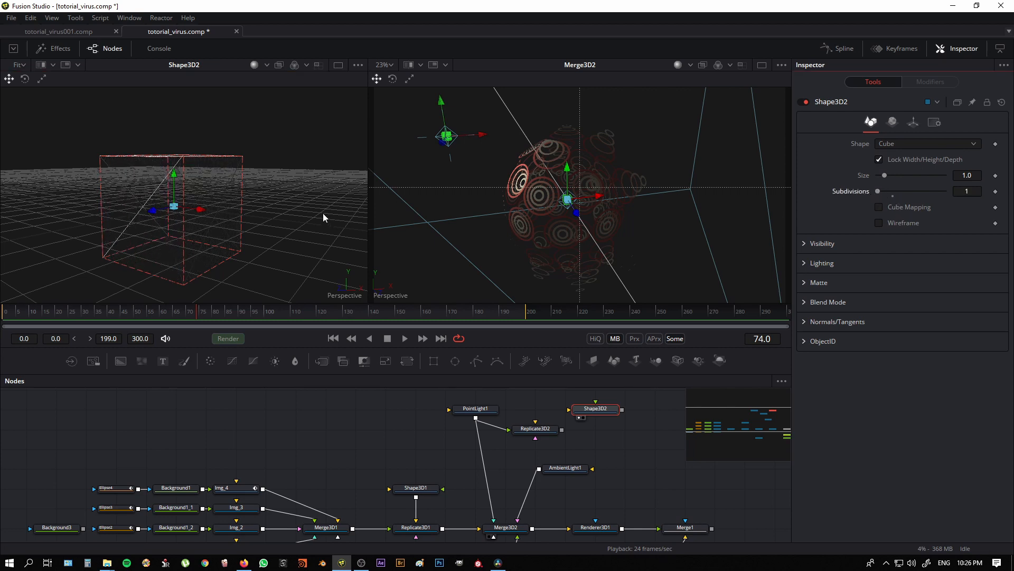
drag(288, 252, 261, 275)
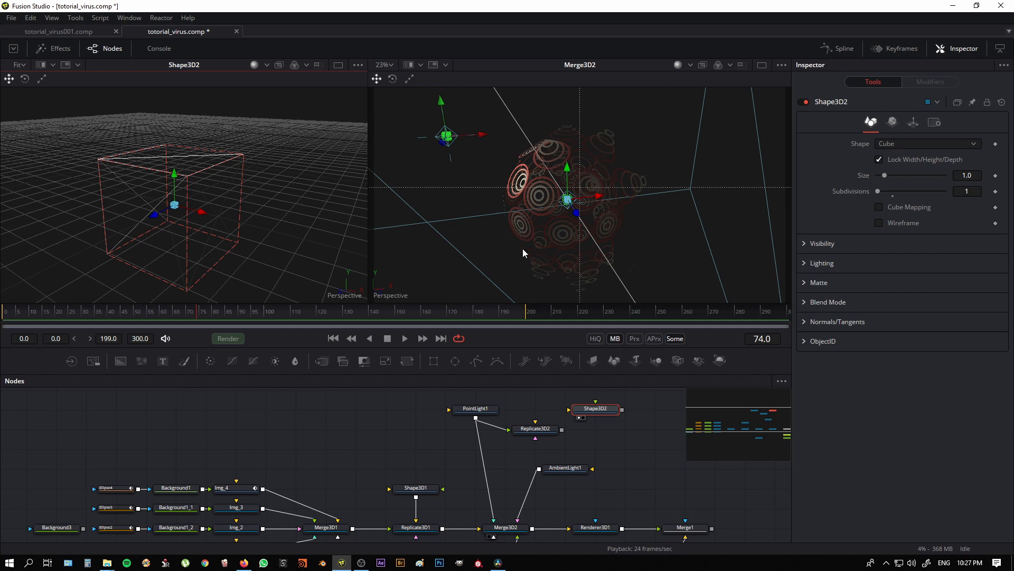
drag(259, 250, 263, 247)
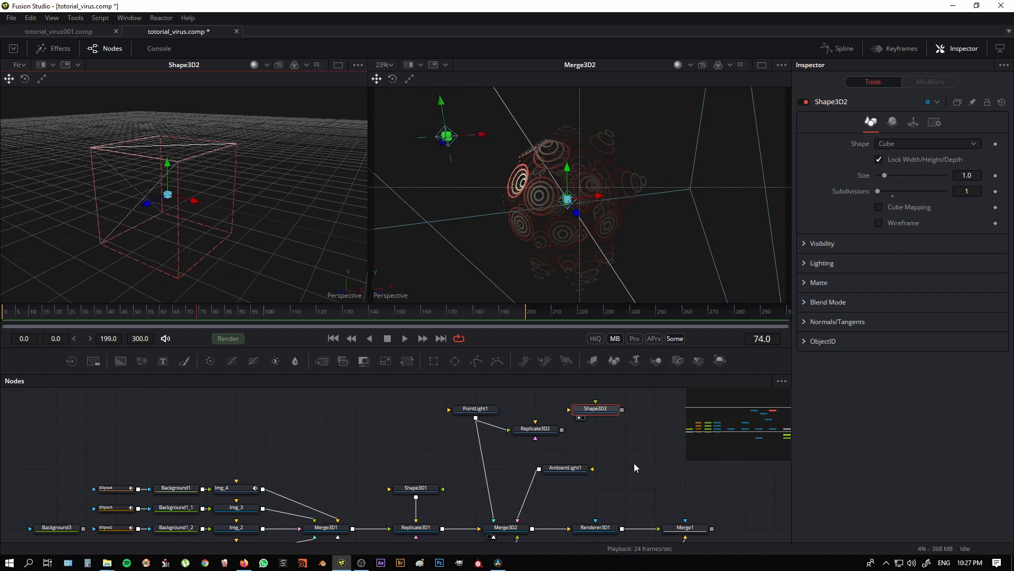
Step: Turn off the first viewer's wireframe shading, shift Shape3D2 aside in the node graph, and enable its own Wireframe option
drag(634, 462, 592, 417)
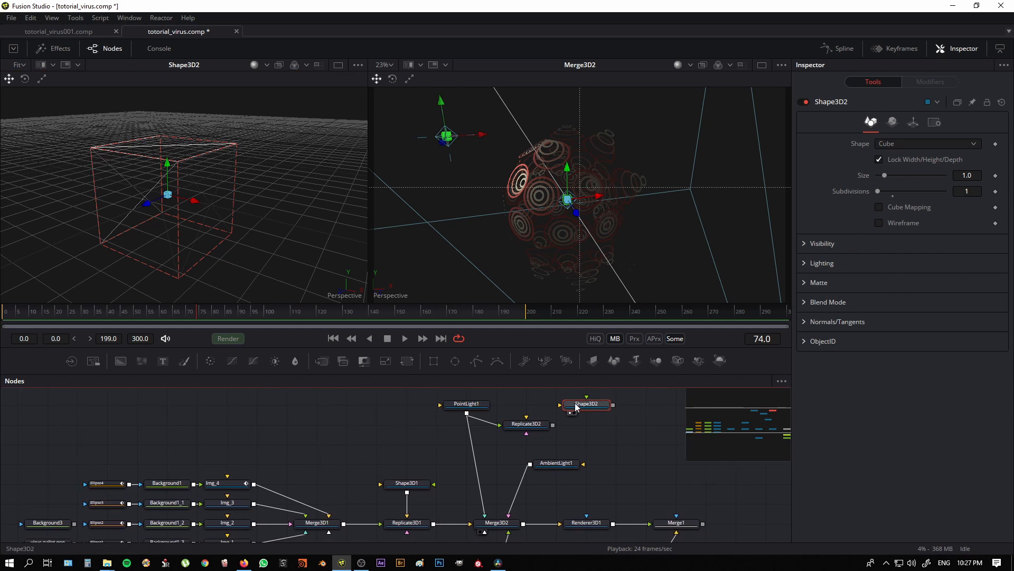
click(268, 65)
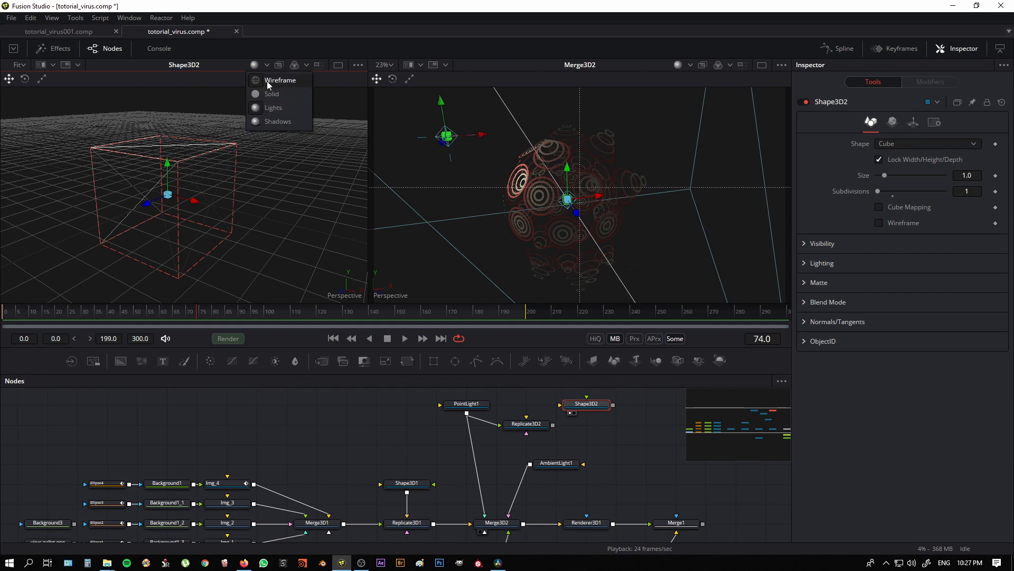
click(269, 81)
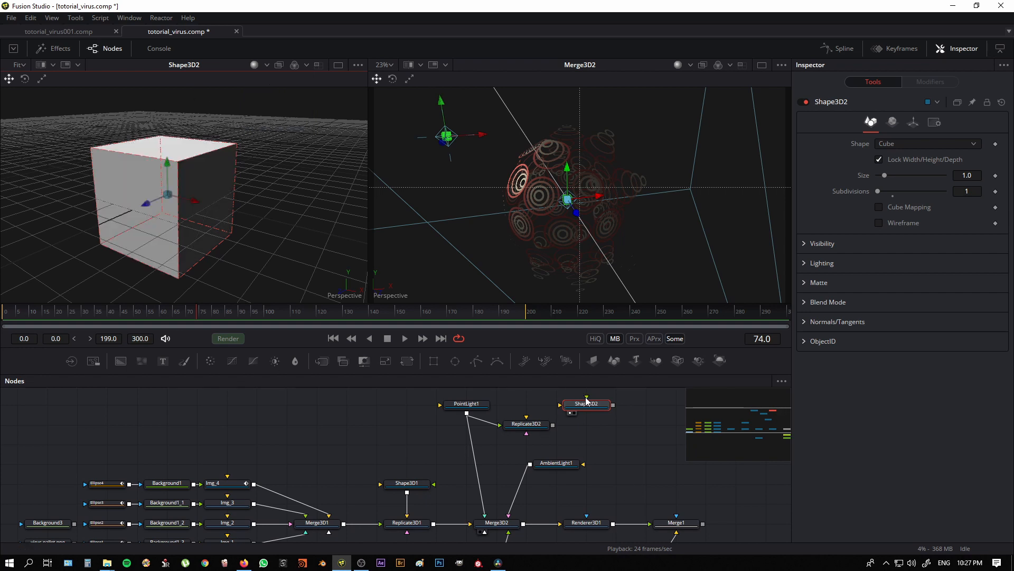
drag(586, 401, 616, 403)
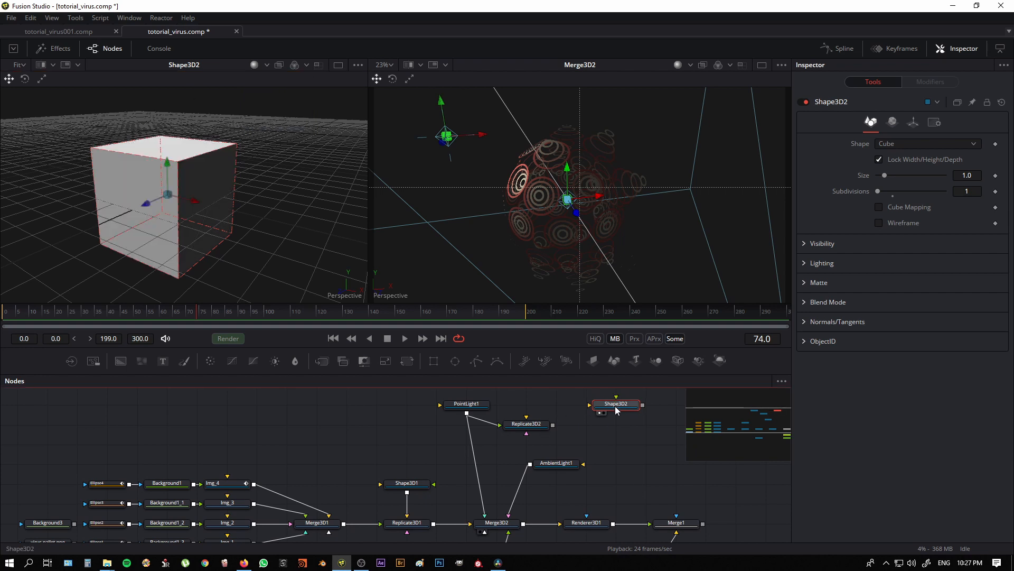
click(880, 223)
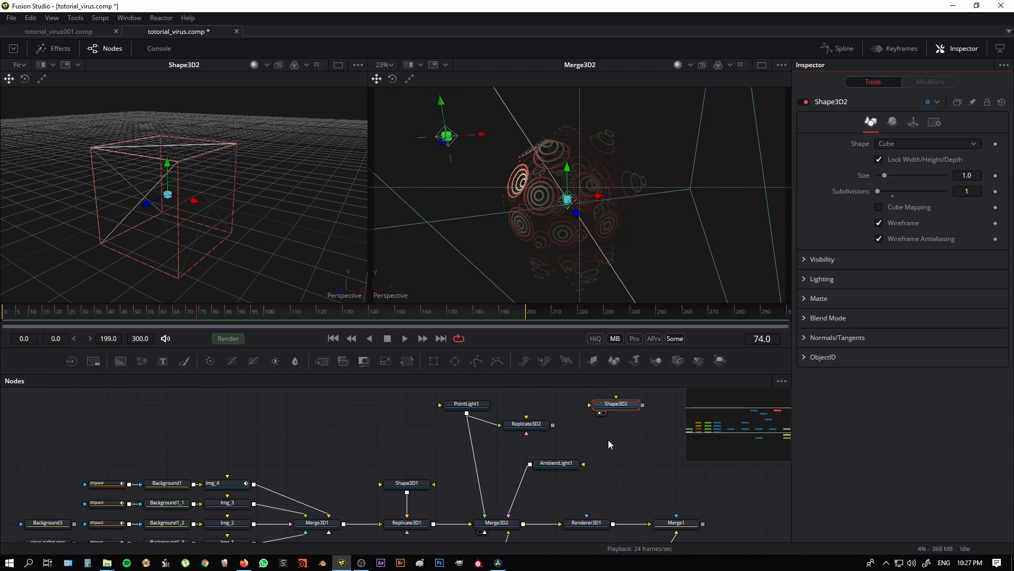
Step: Connect Shape3D2's output to Merge3D2 so the wireframe cube joins the virus scene
click(606, 454)
mouse_move(614, 406)
mouse_down()
mouse_move(614, 426)
mouse_move(614, 406)
mouse_up()
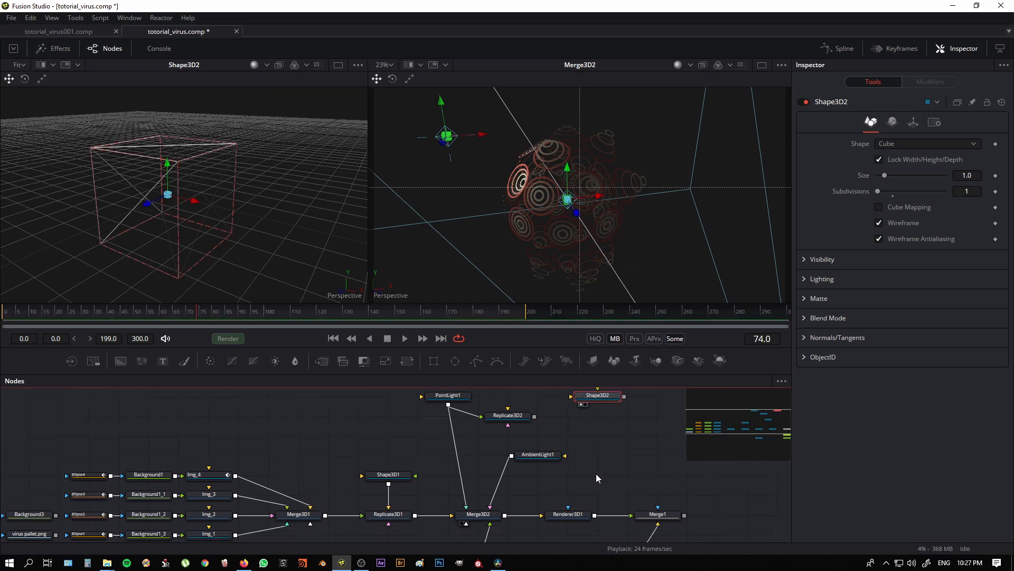
drag(611, 392, 475, 511)
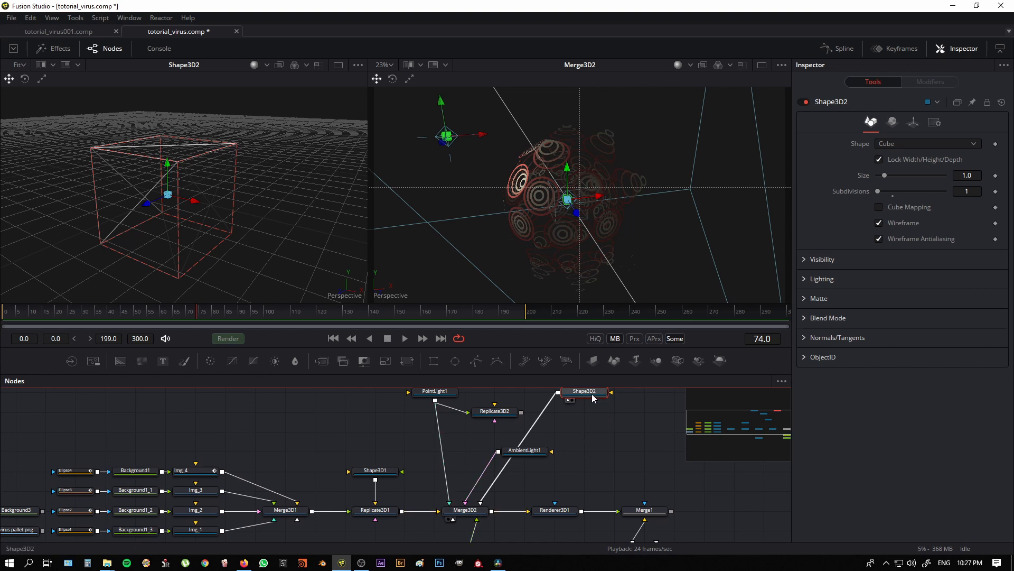
Step: Enlarge the wireframe cube to a size of 4.8 so it surrounds the virus sphere
drag(885, 176, 901, 179)
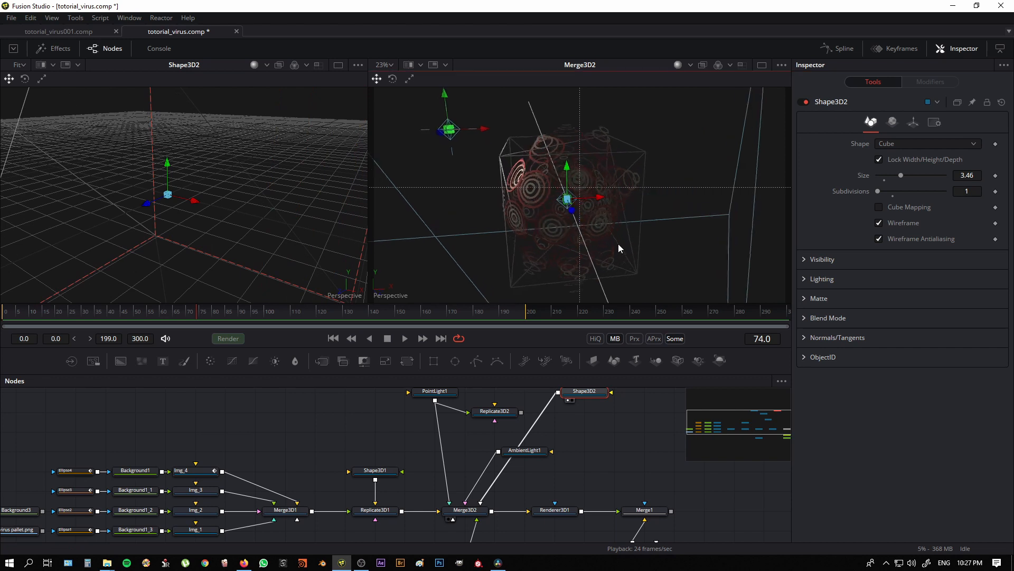
drag(620, 247, 606, 209)
drag(896, 175, 908, 176)
drag(597, 149, 526, 213)
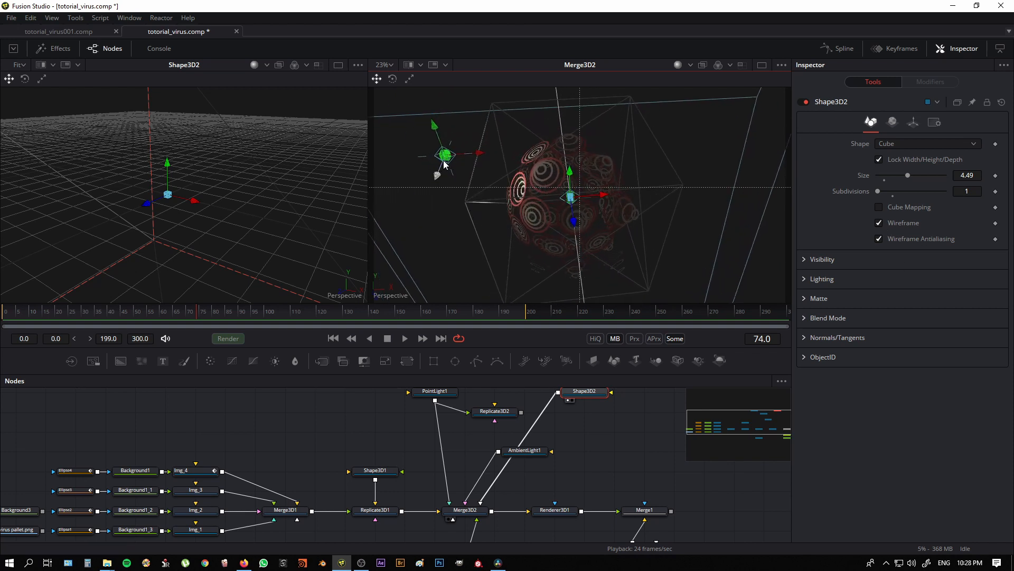
click(908, 177)
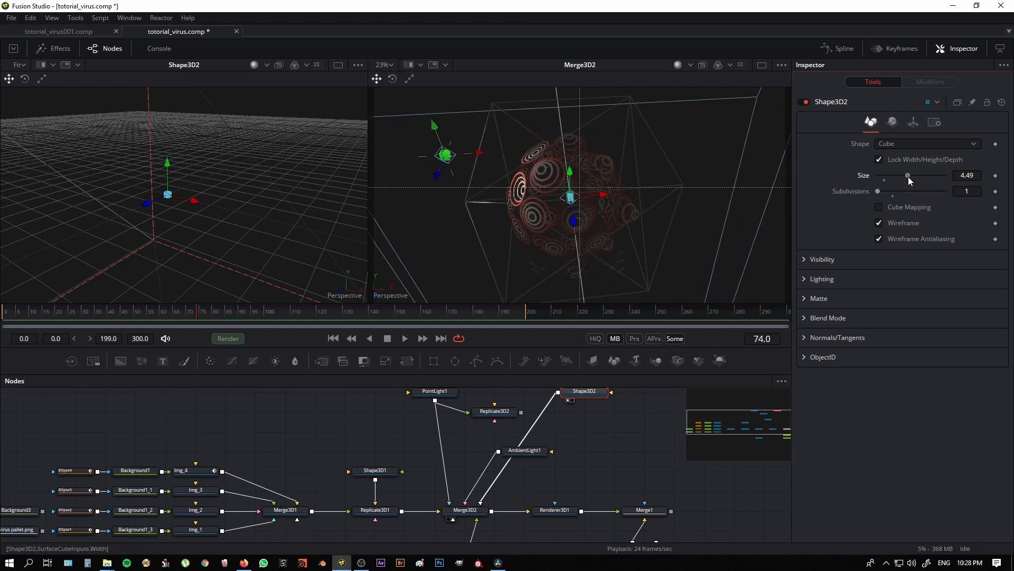
drag(908, 177, 912, 175)
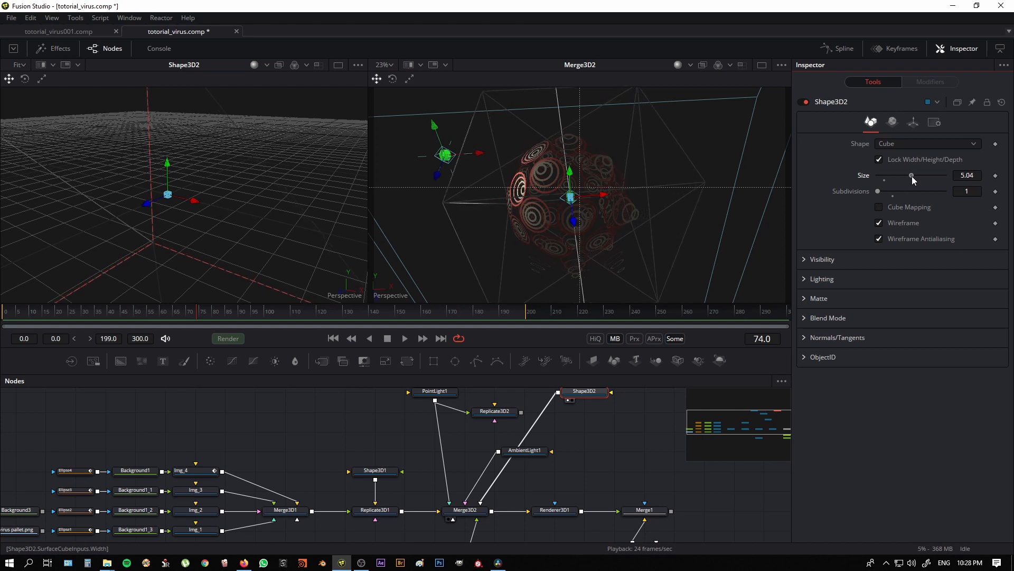
mouse_move(485, 231)
mouse_down()
mouse_move(542, 220)
mouse_move(500, 224)
mouse_up()
click(912, 175)
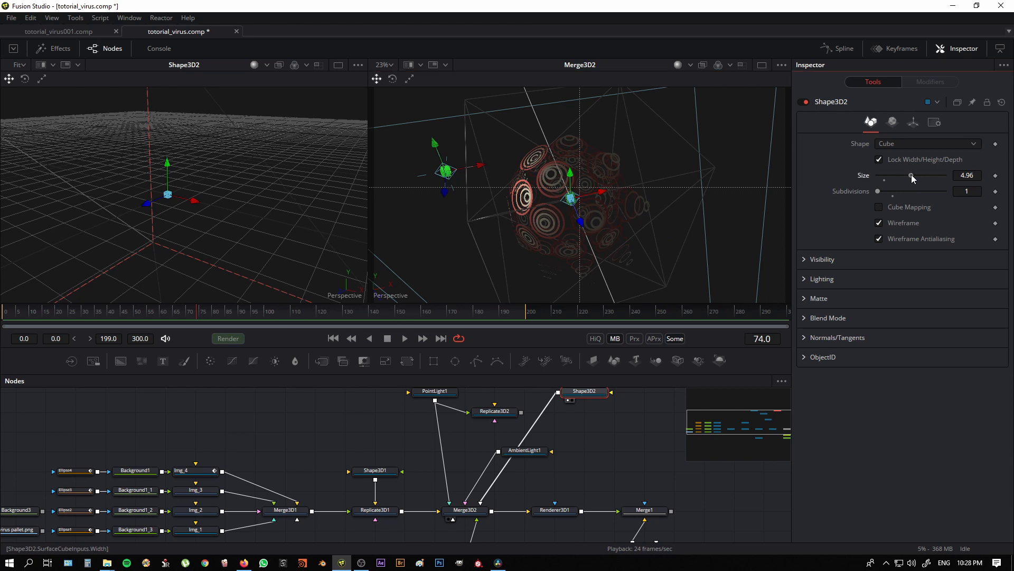
drag(912, 175, 911, 174)
drag(612, 253, 536, 420)
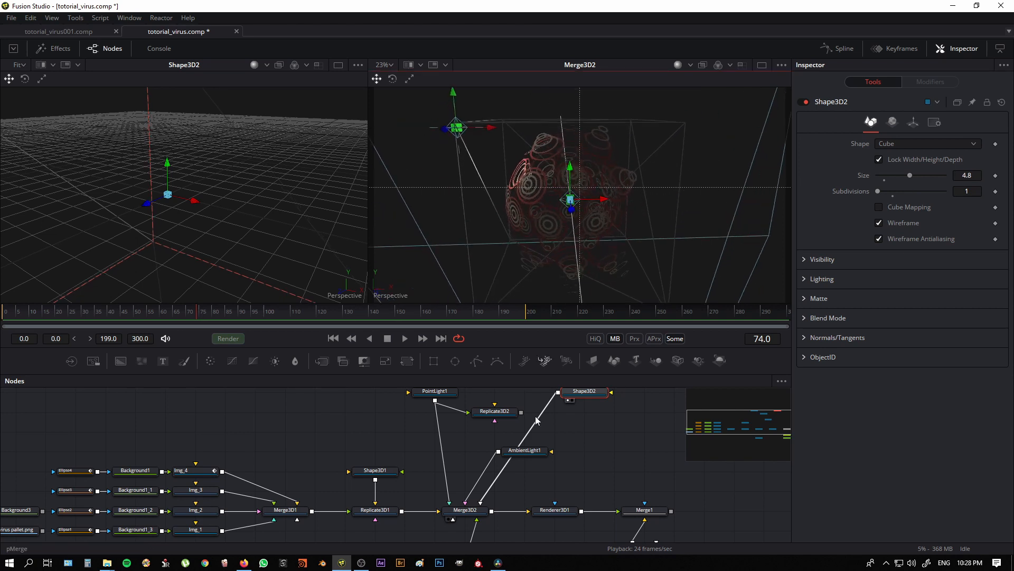
Step: Move Shape3D2 farther from Replicate3D2 and connect its output to Replicate3D2 as the replication destination
scroll(453, 464, up, 3)
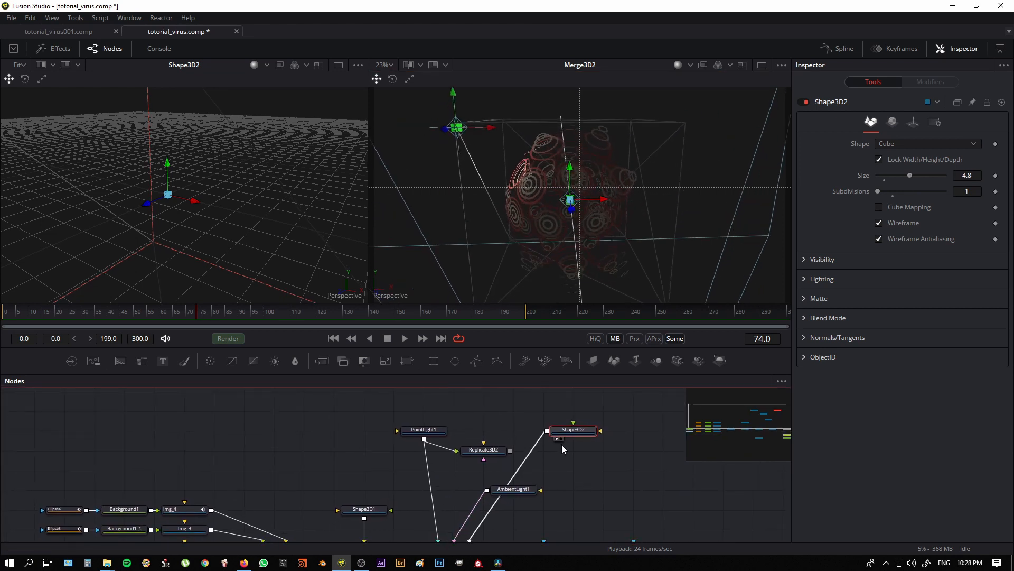
drag(578, 429, 608, 430)
drag(575, 478, 565, 443)
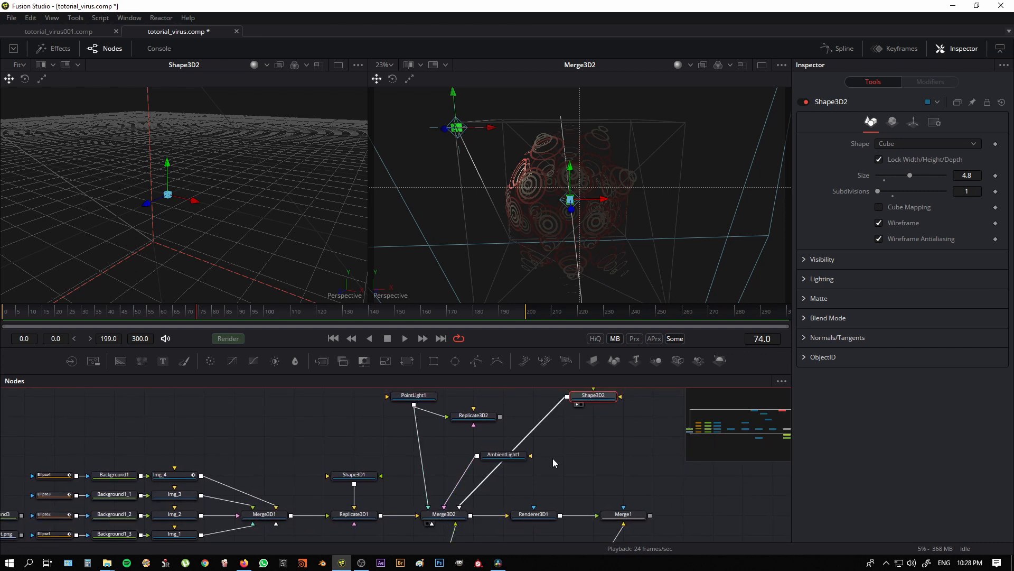
scroll(552, 458, up, 4)
scroll(570, 478, up, 1)
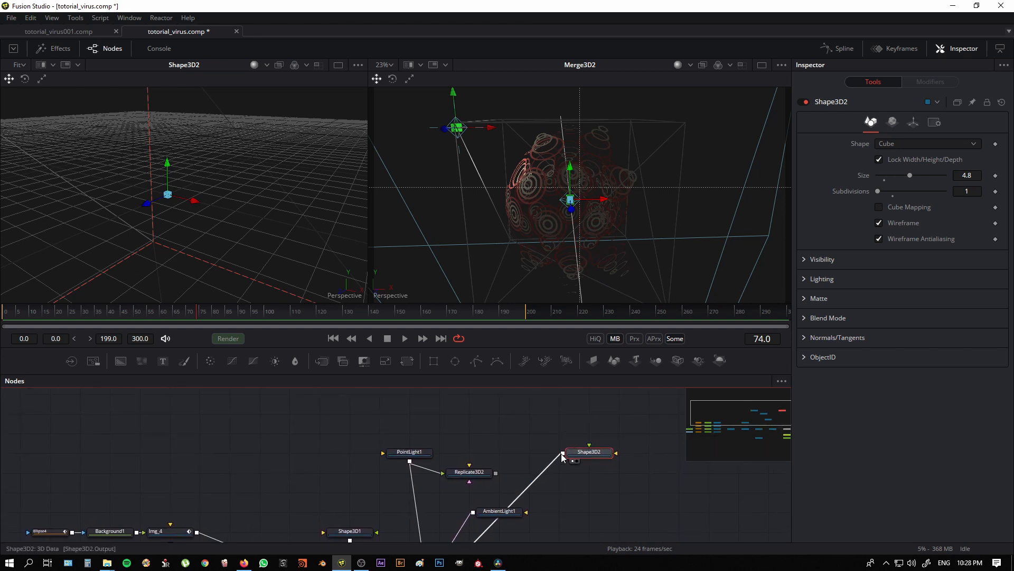
drag(563, 453, 470, 466)
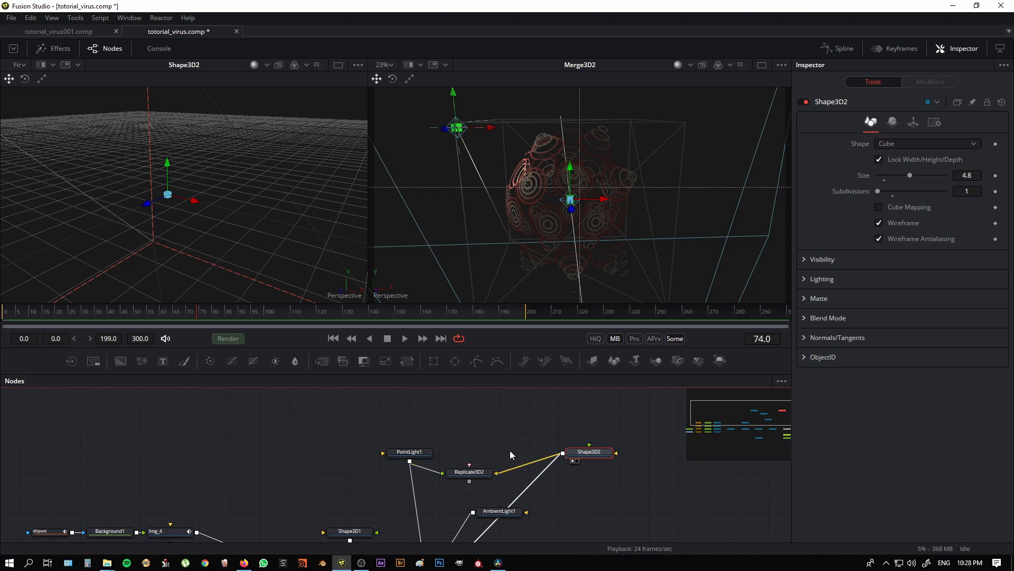
Step: Disconnect PointLight1's direct link to Merge3D2
scroll(510, 452, down, 2)
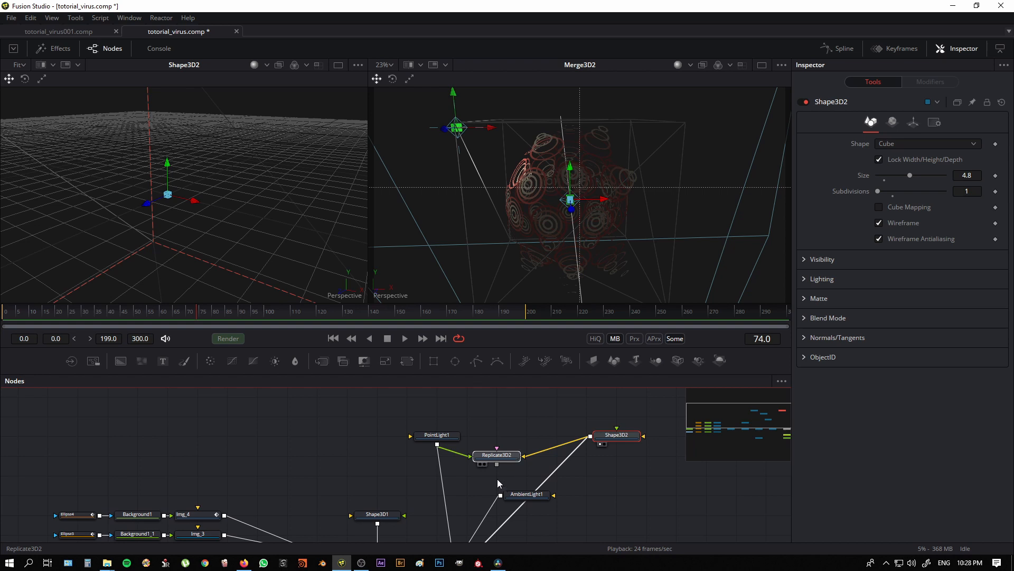
click(497, 455)
scroll(486, 449, down, 3)
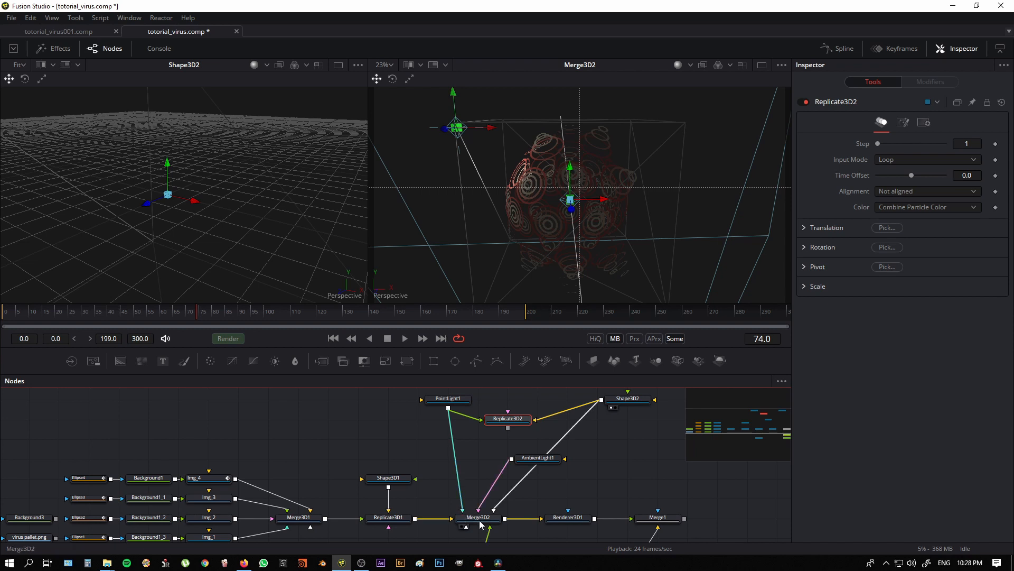
scroll(462, 511, down, 1)
click(463, 511)
drag(458, 498, 464, 446)
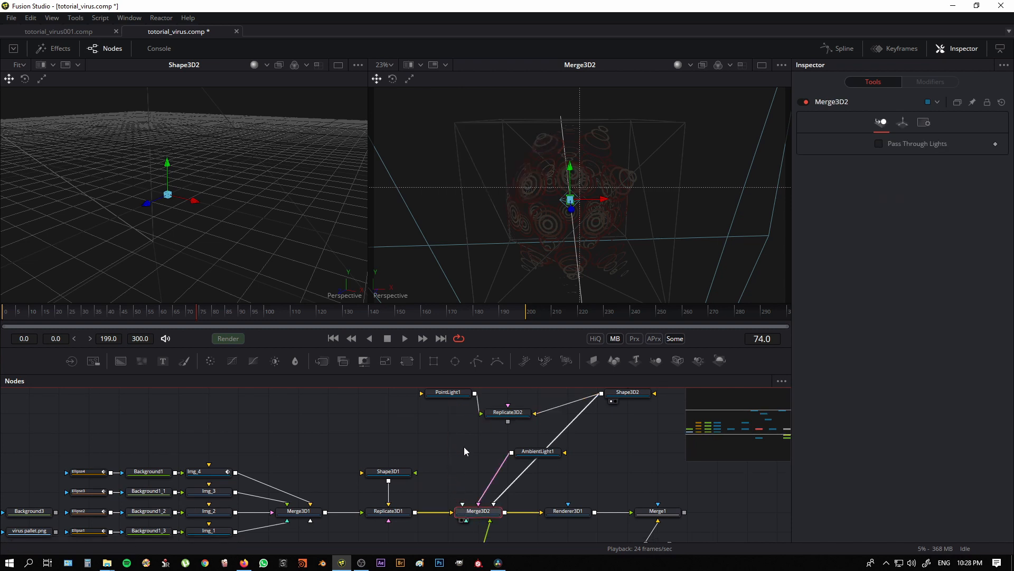
Step: Set PointLight1's X, Y and Z translation to 0
scroll(454, 423, up, 3)
click(448, 412)
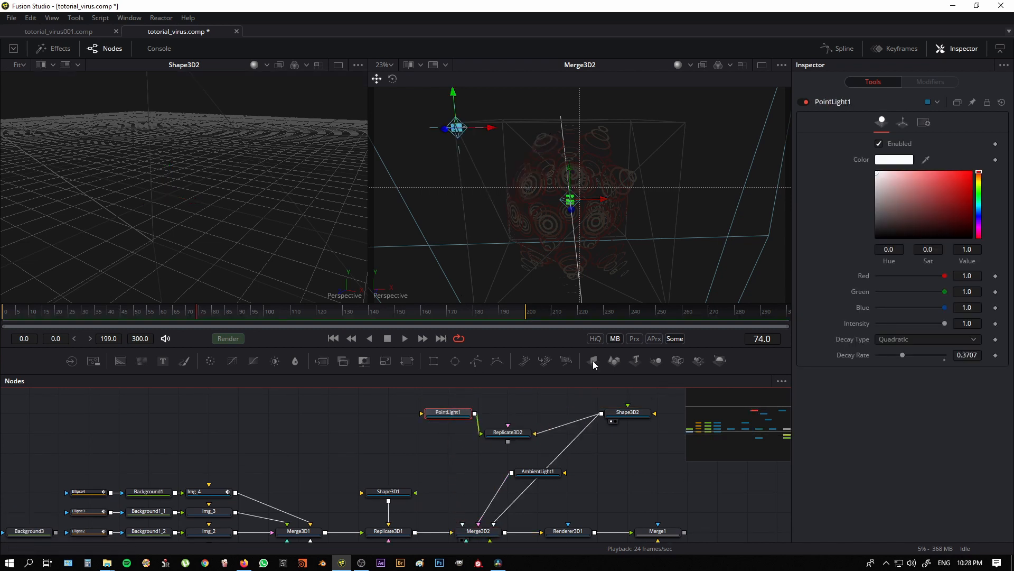
click(903, 123)
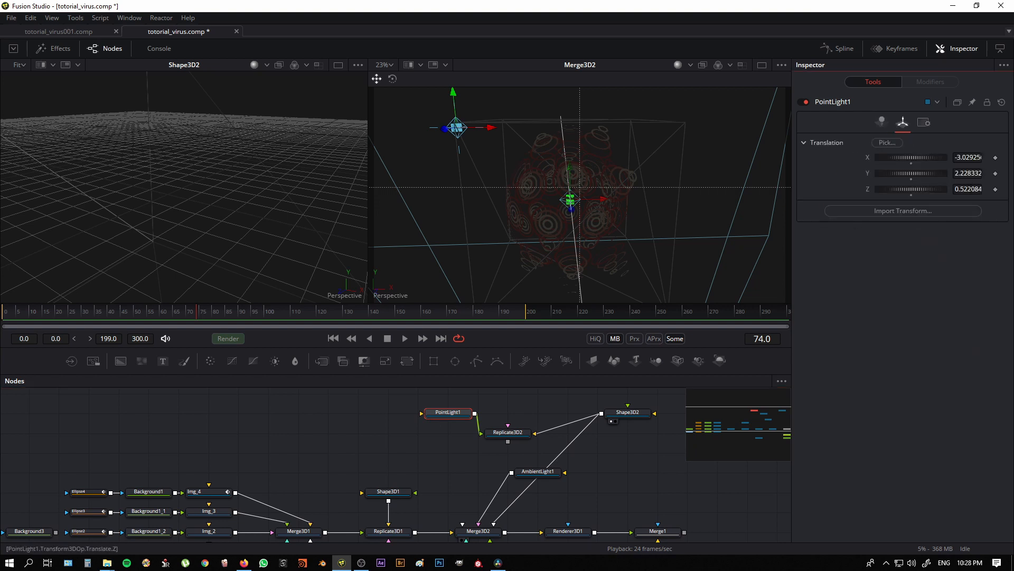
drag(636, 193, 528, 243)
click(968, 157)
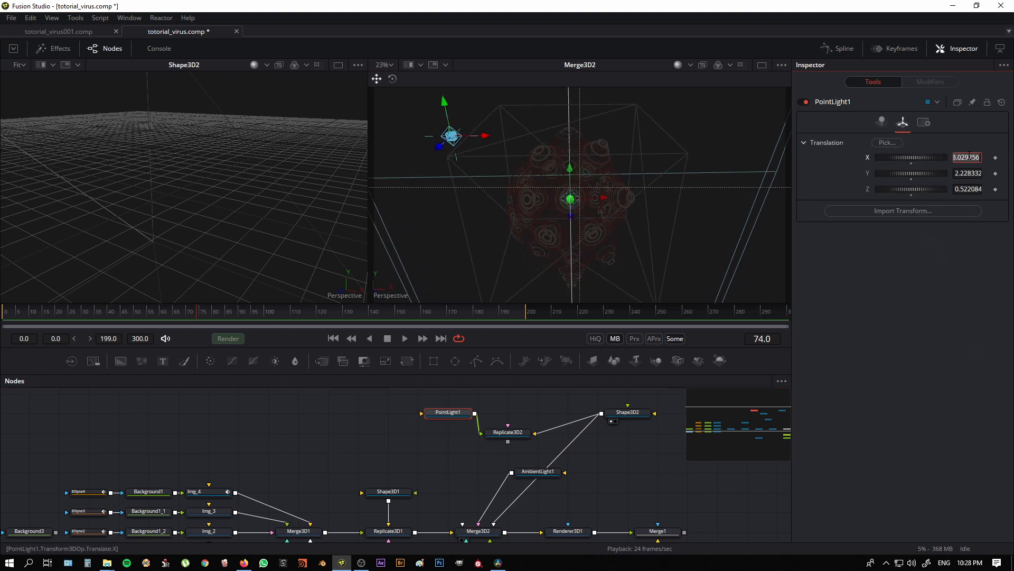
text(0)
key(Tab)
text(0)
key(Tab)
text(0)
key(Return)
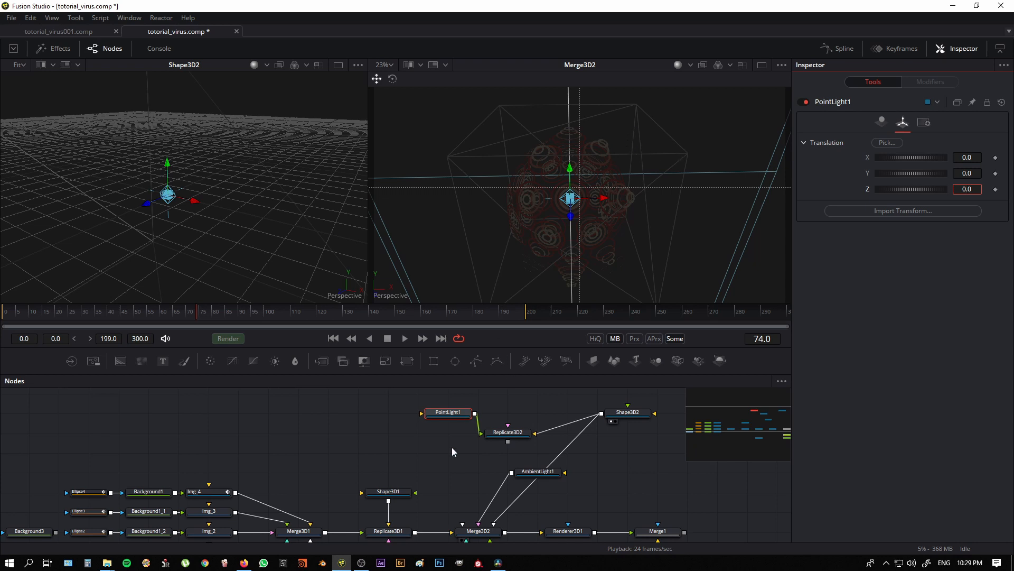
Step: Connect Replicate3D2's output to Merge3D2 and inspect the virus lit by the replicated lights
scroll(452, 447, down, 2)
drag(508, 420, 486, 448)
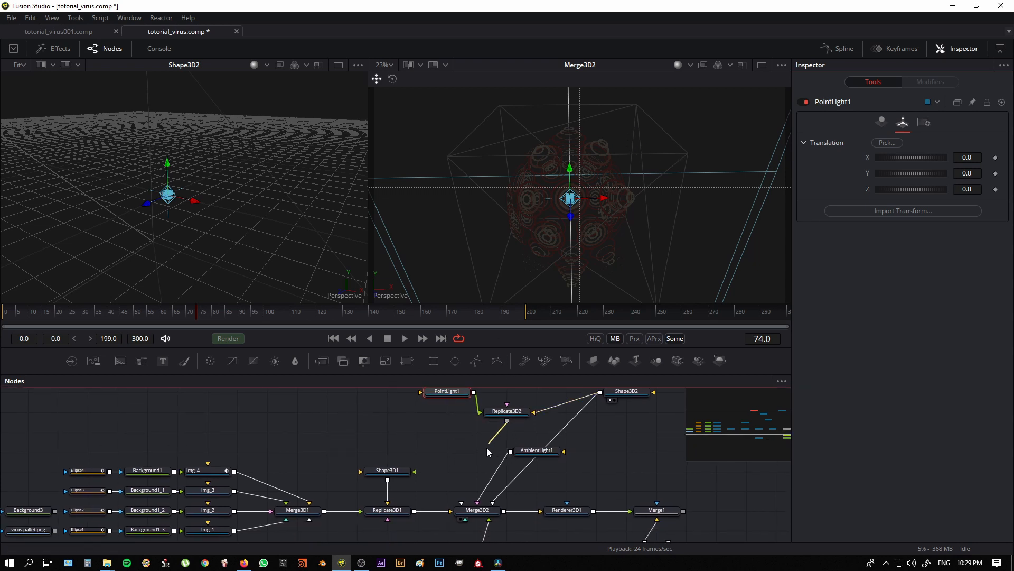
drag(471, 491, 462, 507)
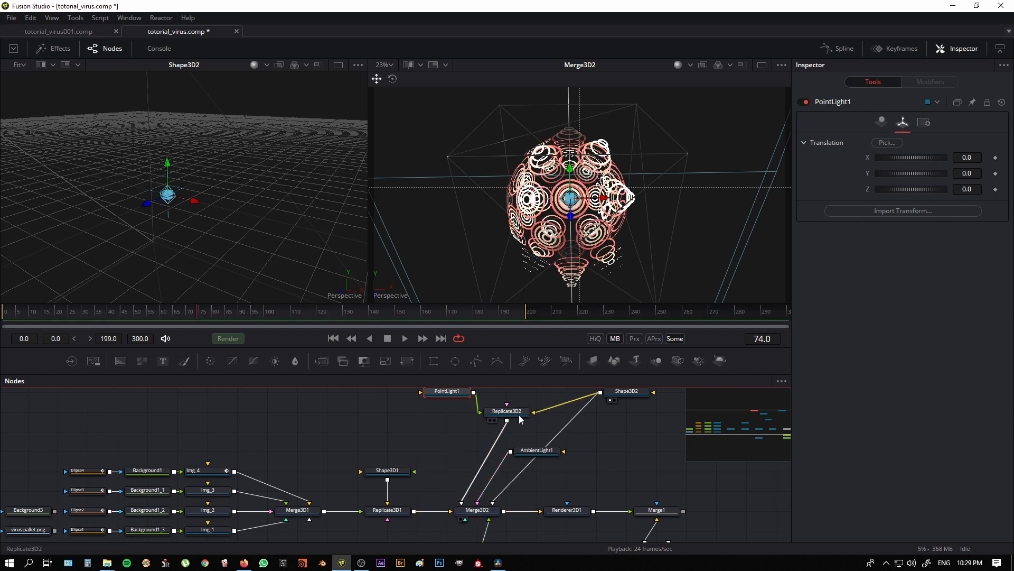
scroll(463, 459, up, 2)
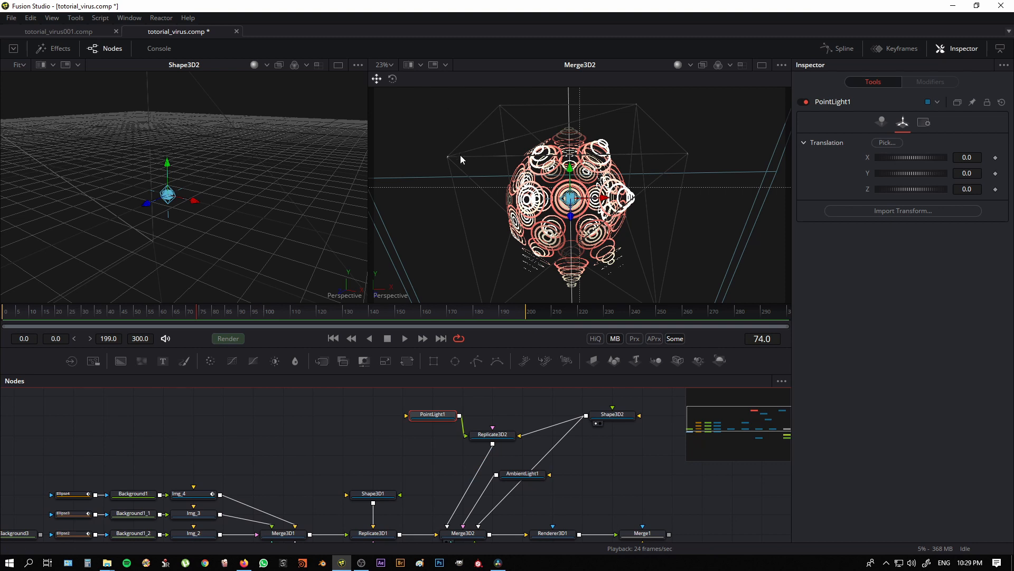
drag(460, 158, 653, 217)
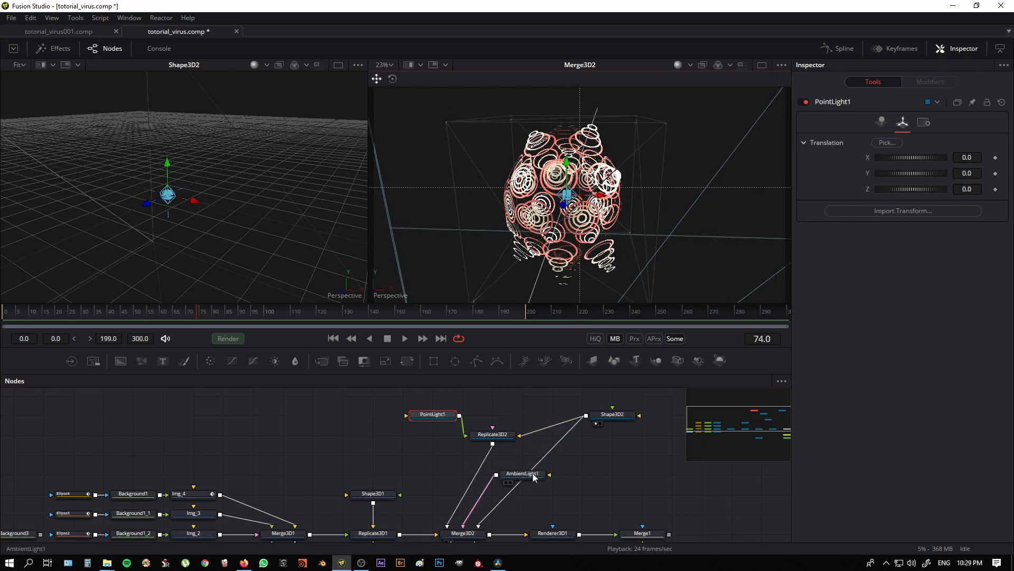
Step: Move AmbientLight1 directly below PointLight1 in the node graph
drag(537, 474, 449, 455)
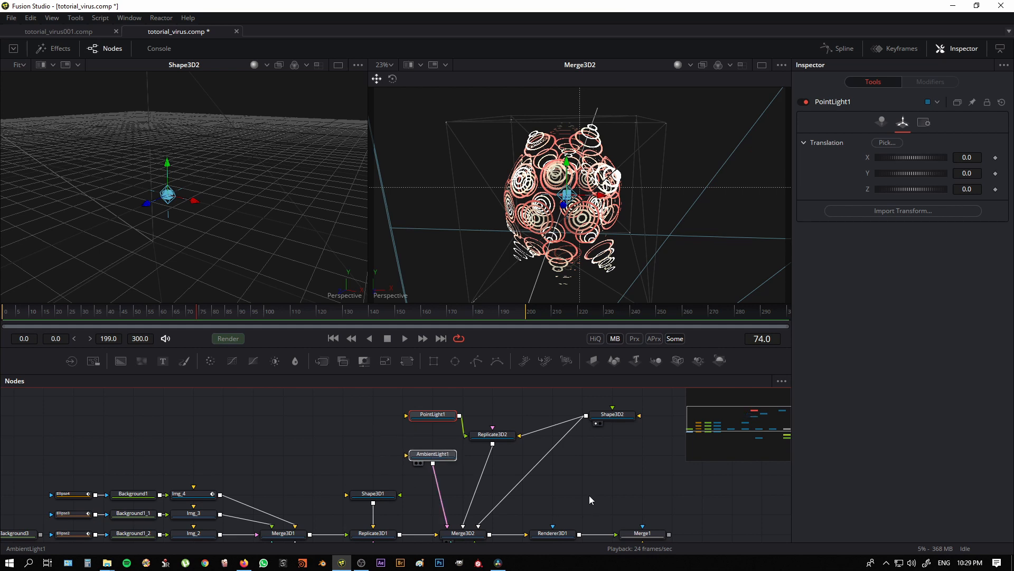
scroll(589, 496, down, 3)
scroll(486, 455, down, 2)
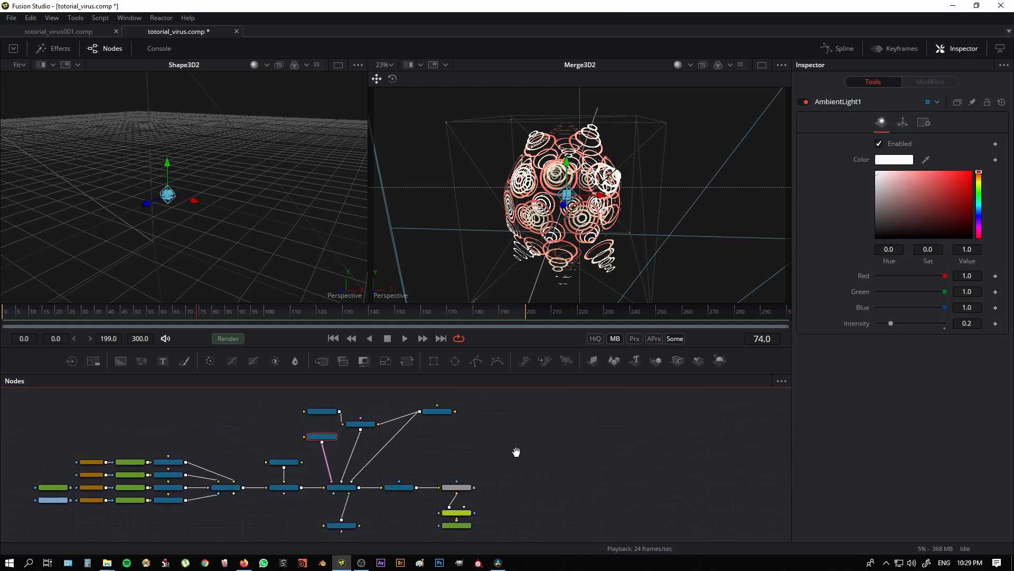
Step: Move Merge3D2 with its lights, camera, renderer and background nodes farther away from Replicate3D1 in the node graph
click(388, 517)
drag(520, 395, 324, 532)
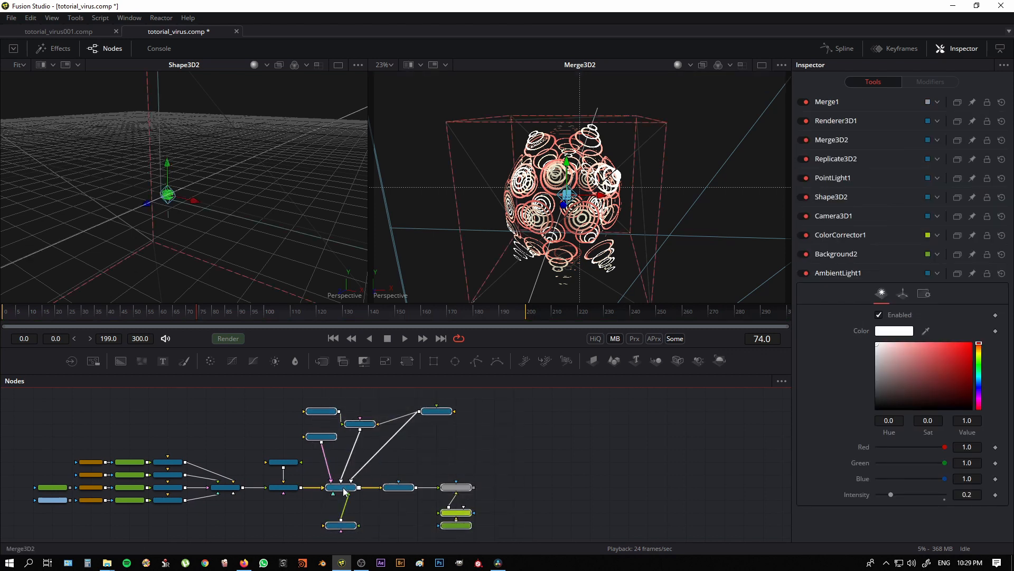
drag(341, 487, 374, 488)
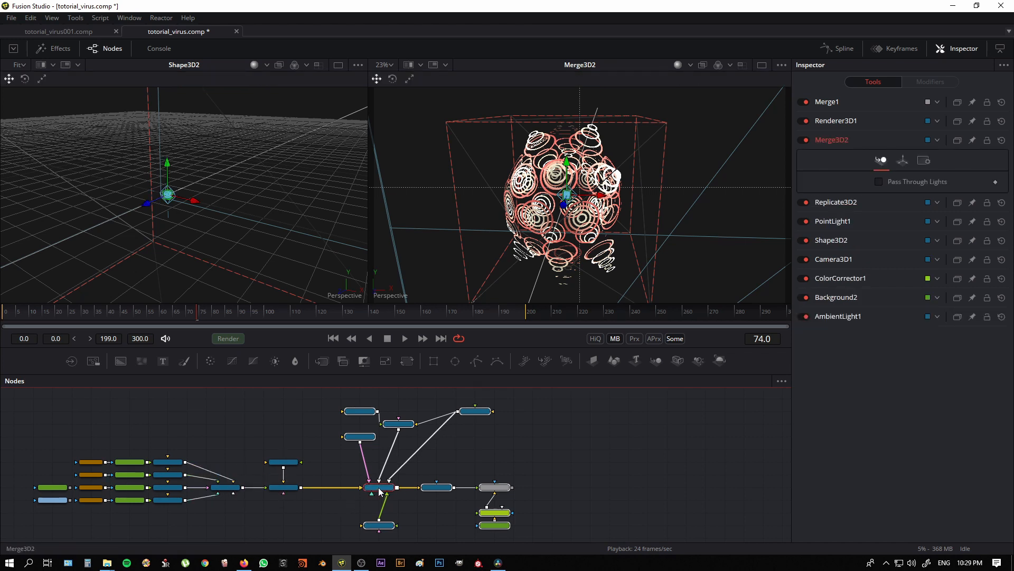
drag(380, 487, 399, 487)
click(377, 524)
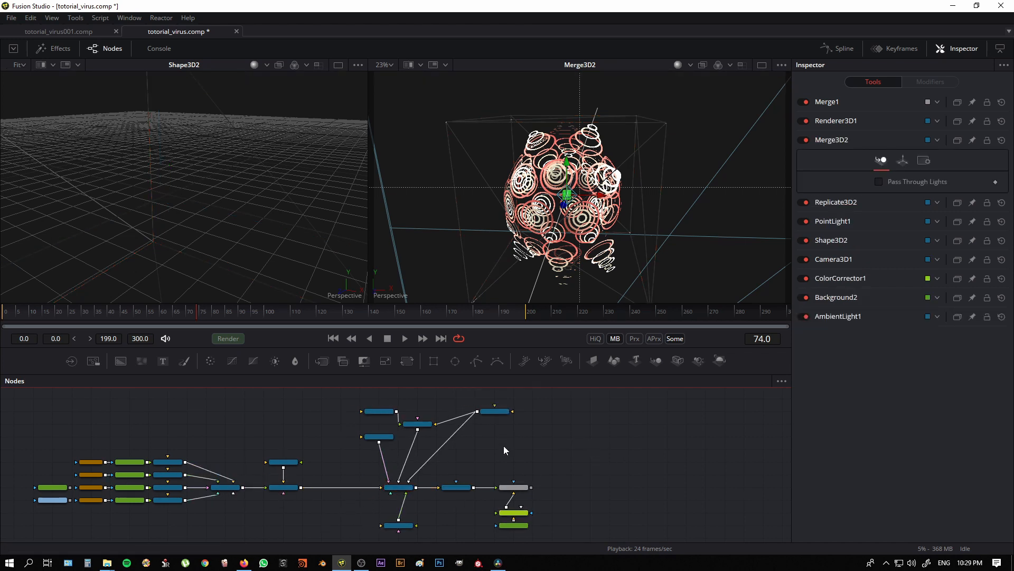
Step: Review the node graph from the Img nodes through Merge3D2 to Merge1 and save the composition
scroll(491, 450, down, 1)
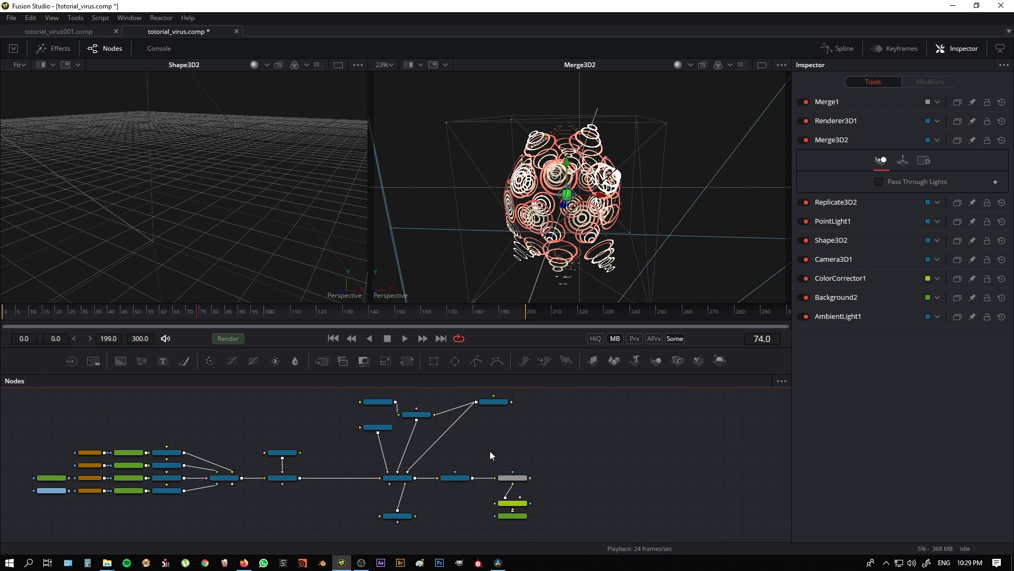
click(374, 483)
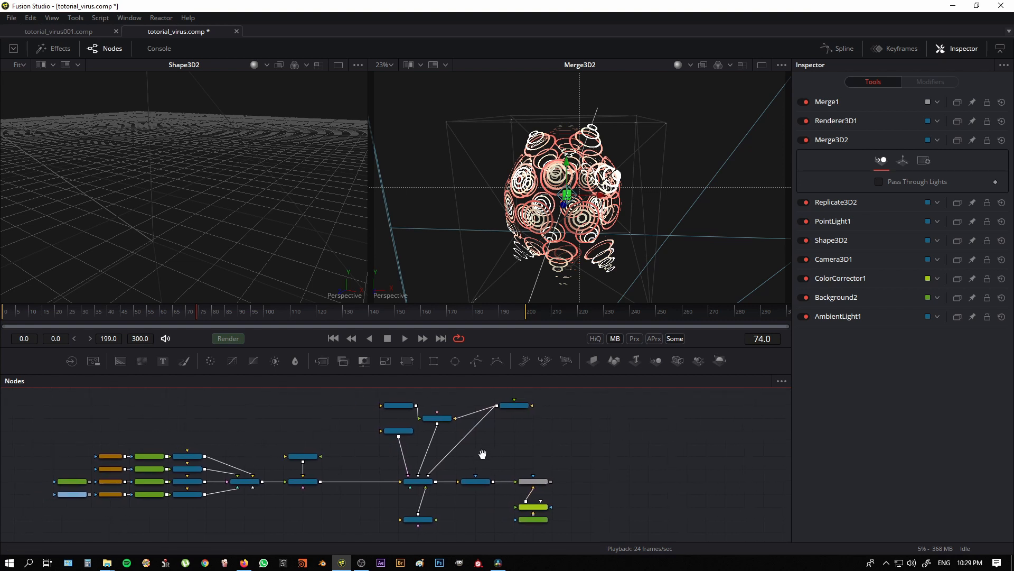
scroll(537, 461, up, 5)
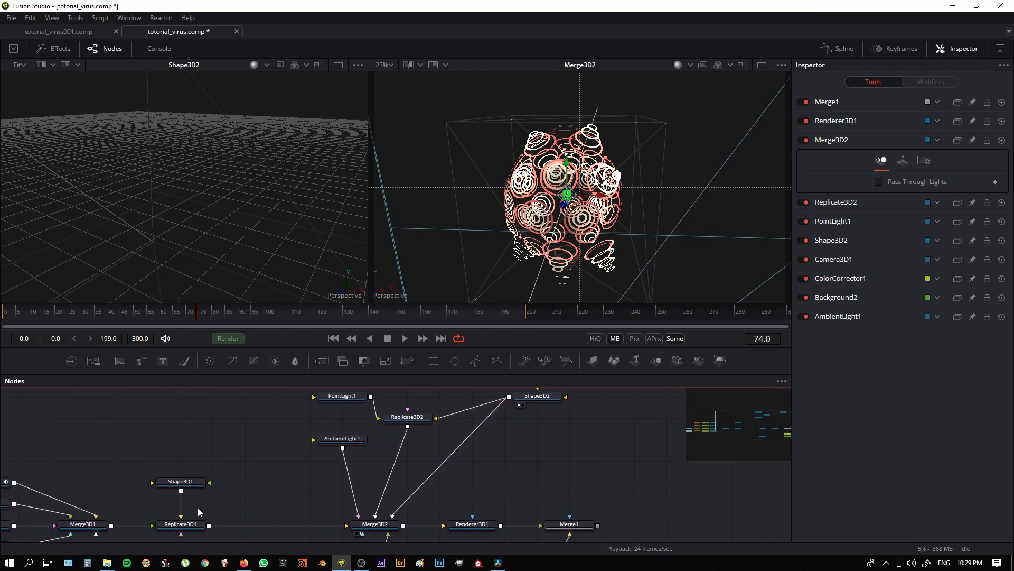
drag(153, 532, 199, 510)
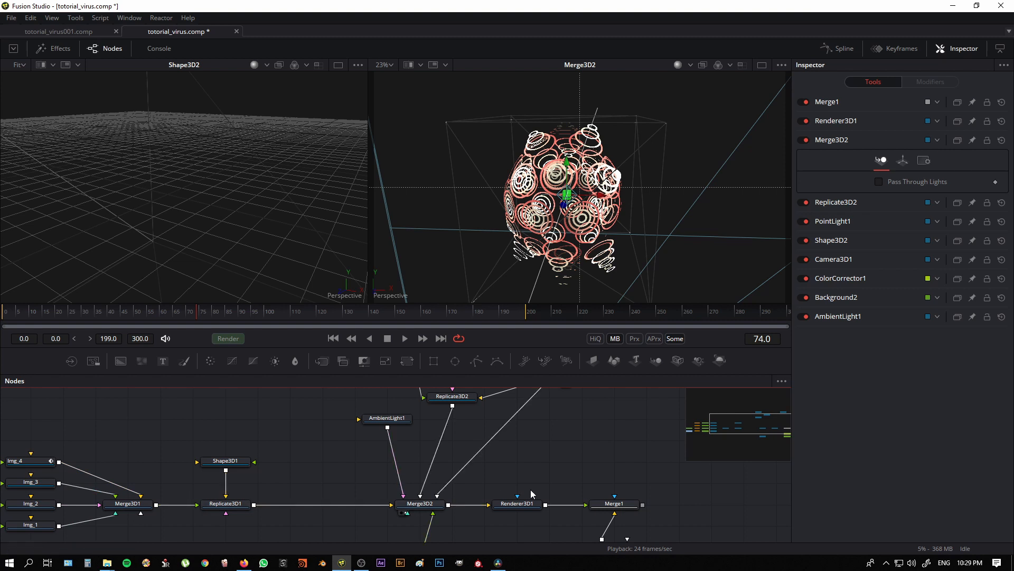
drag(570, 439, 471, 448)
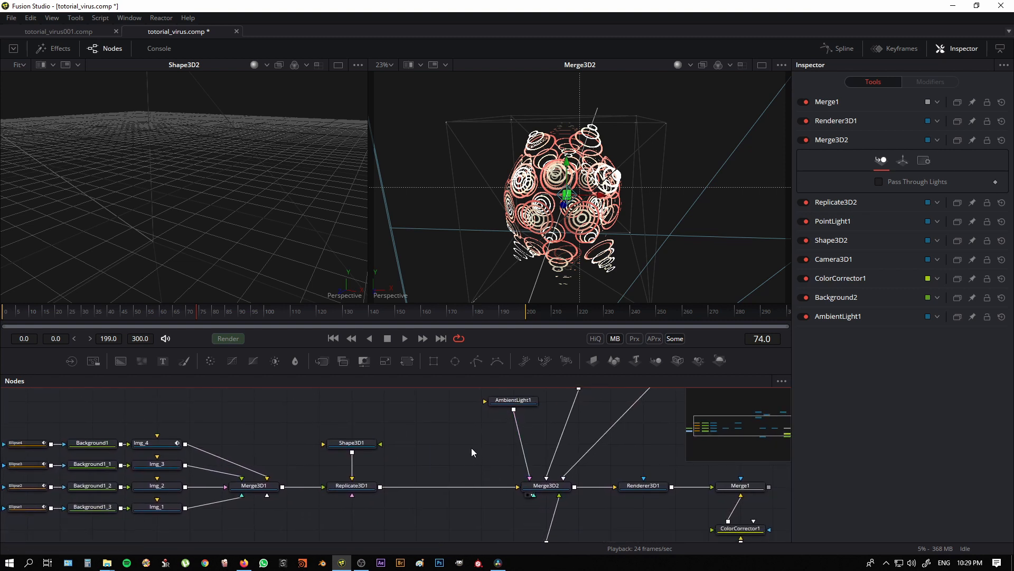
drag(459, 469, 357, 502)
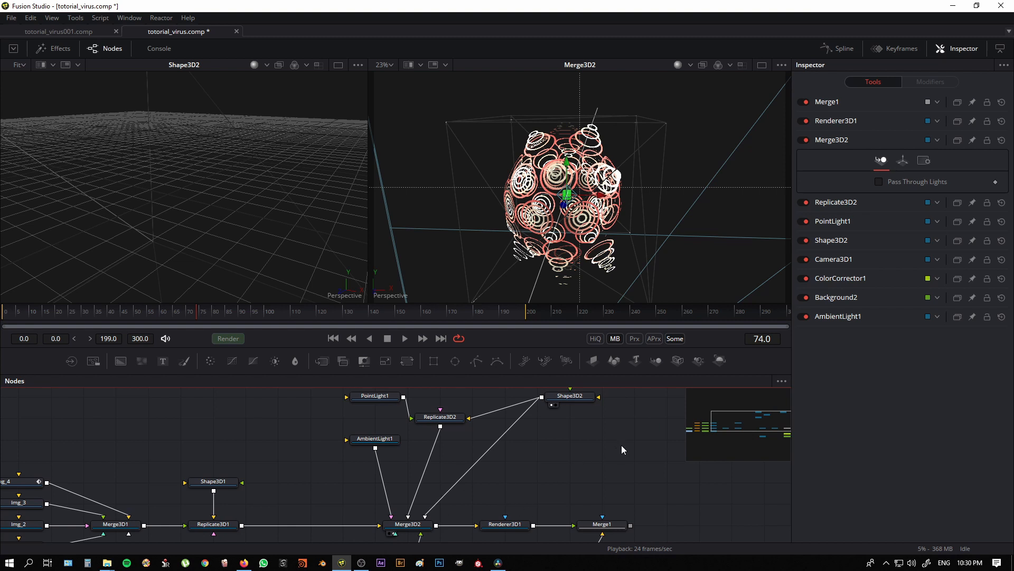
drag(579, 469, 579, 454)
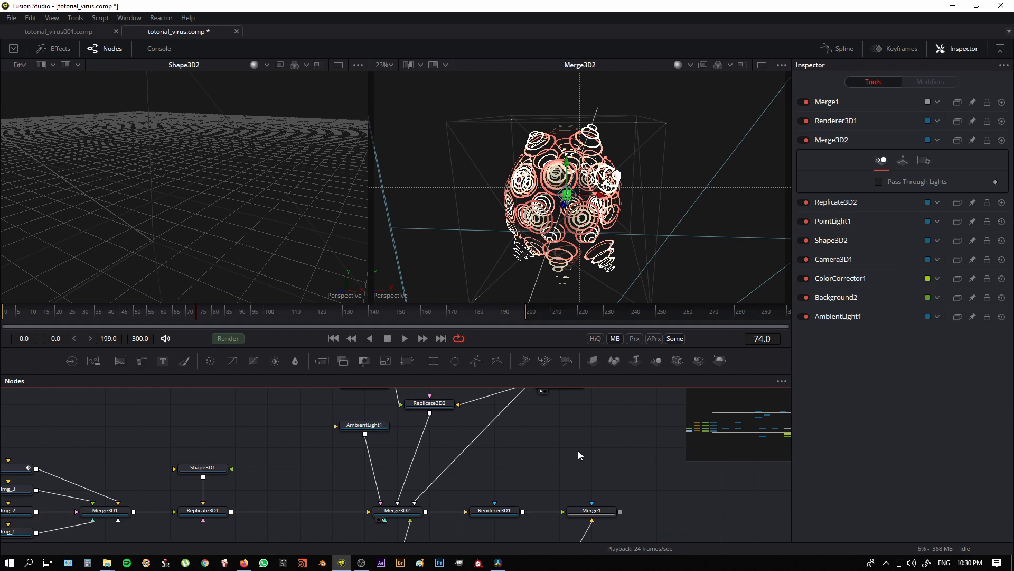
key(ctrl+s)
scroll(578, 450, up, 1)
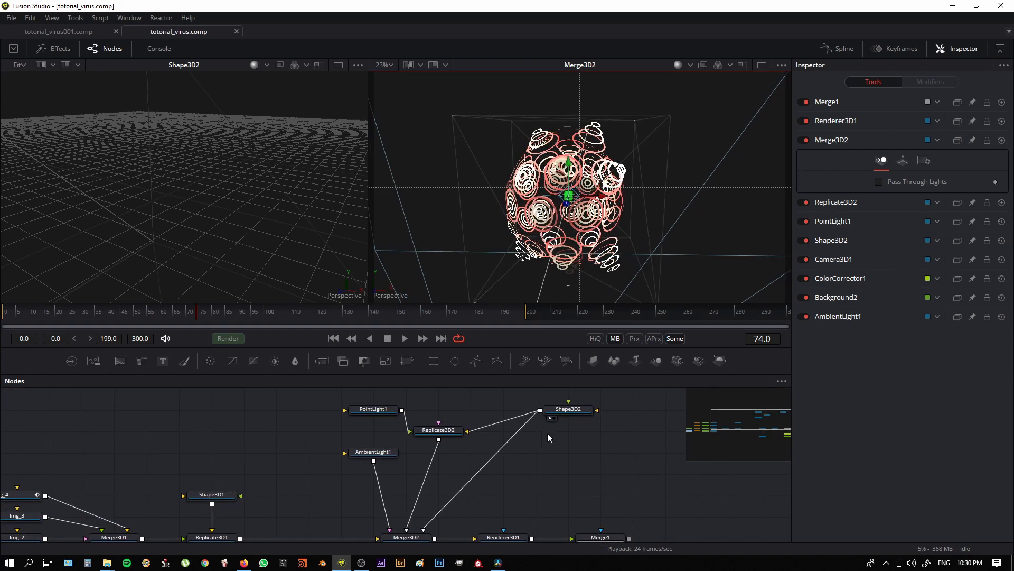
Step: Set PointLight1's decay rate to 0.6382 and its intensity to 0.811
click(379, 412)
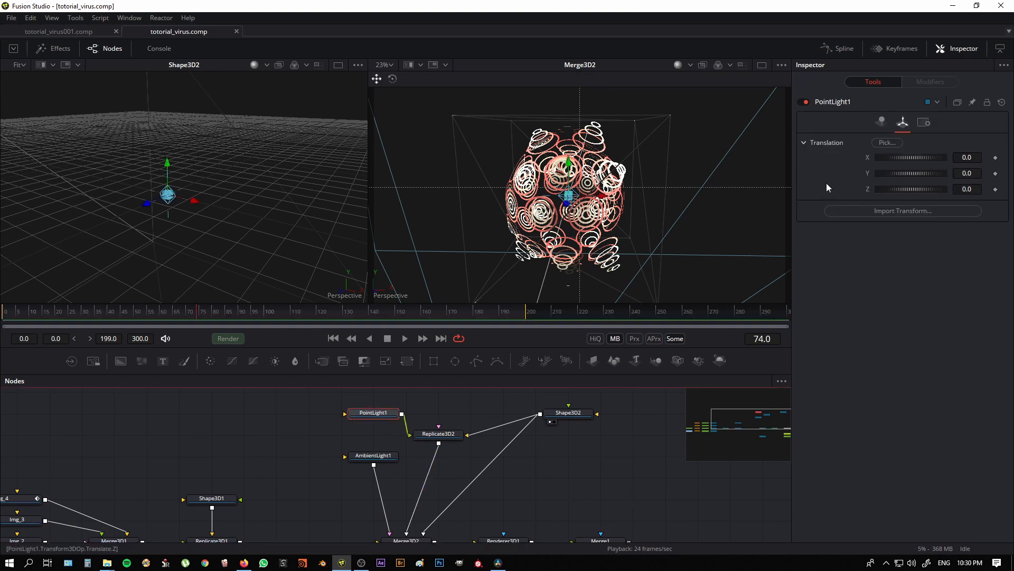
click(881, 123)
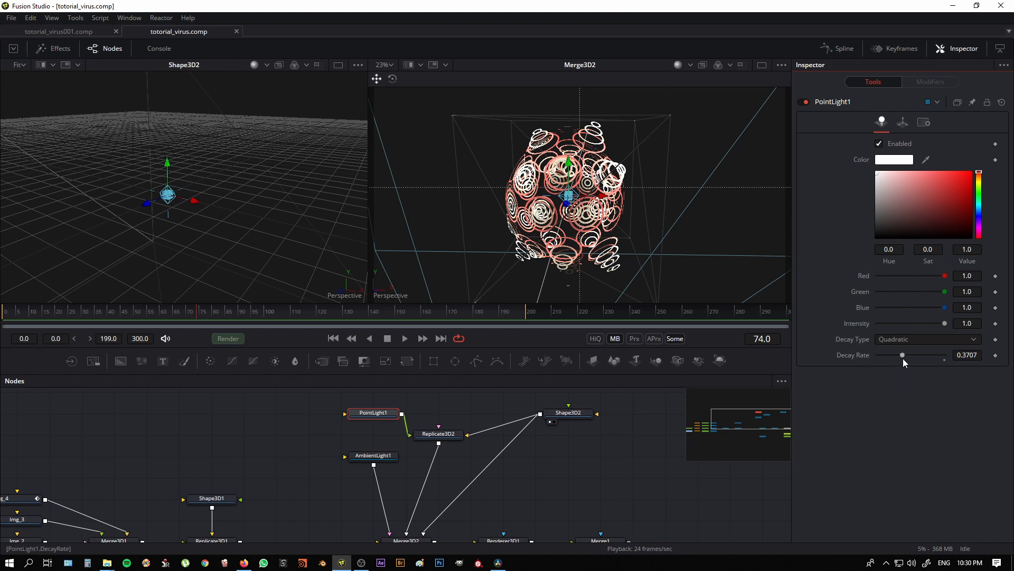
drag(902, 355, 930, 359)
mouse_move(946, 323)
mouse_down()
mouse_move(929, 328)
mouse_move(925, 355)
mouse_move(931, 322)
mouse_up()
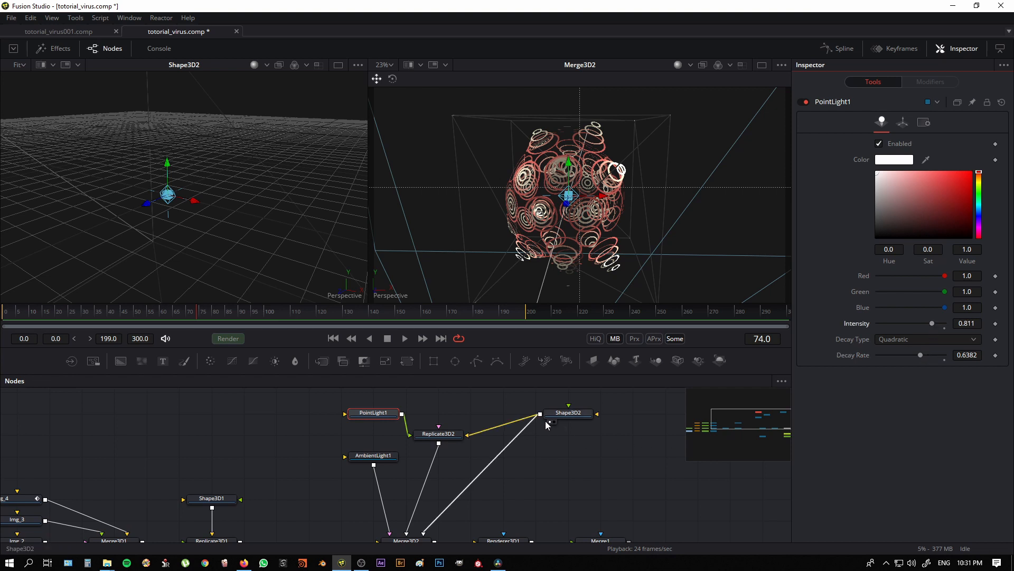
Step: Try a size of 4.25 for the Shape3D2 cube, then set it to 4.786
click(568, 413)
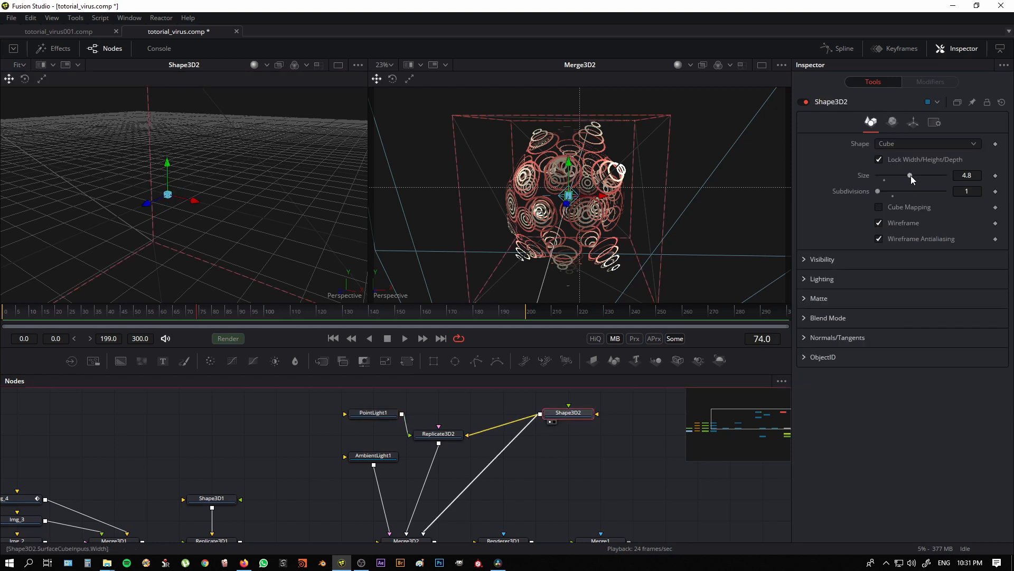
mouse_move(911, 176)
mouse_down()
mouse_move(923, 175)
mouse_move(908, 176)
mouse_up()
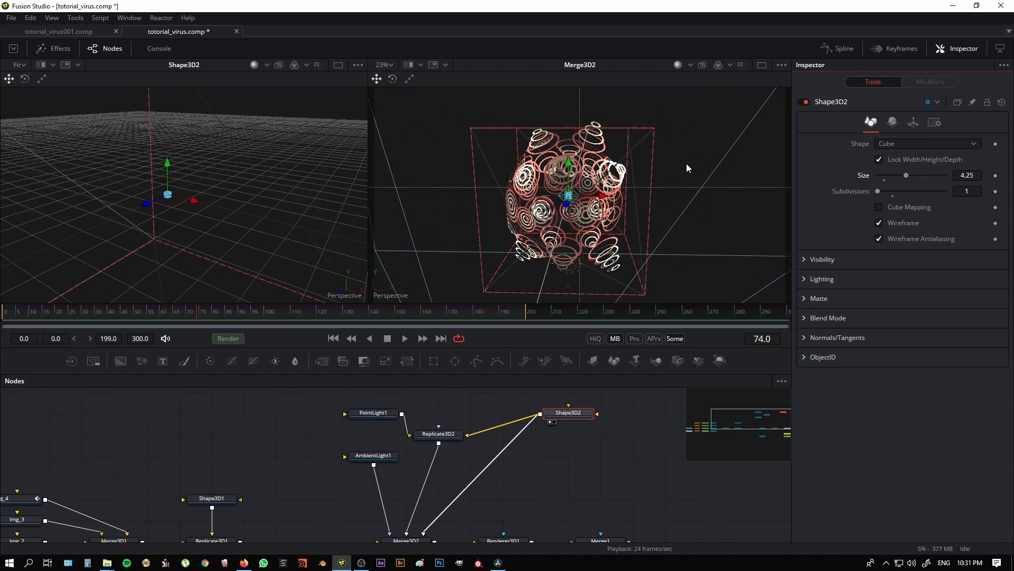
drag(652, 229, 678, 252)
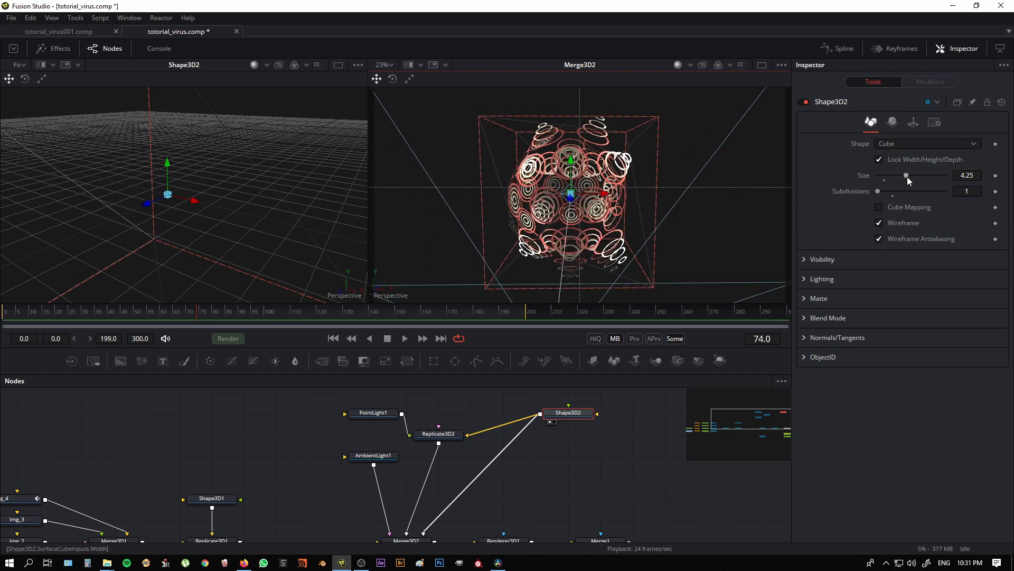
drag(907, 176, 942, 177)
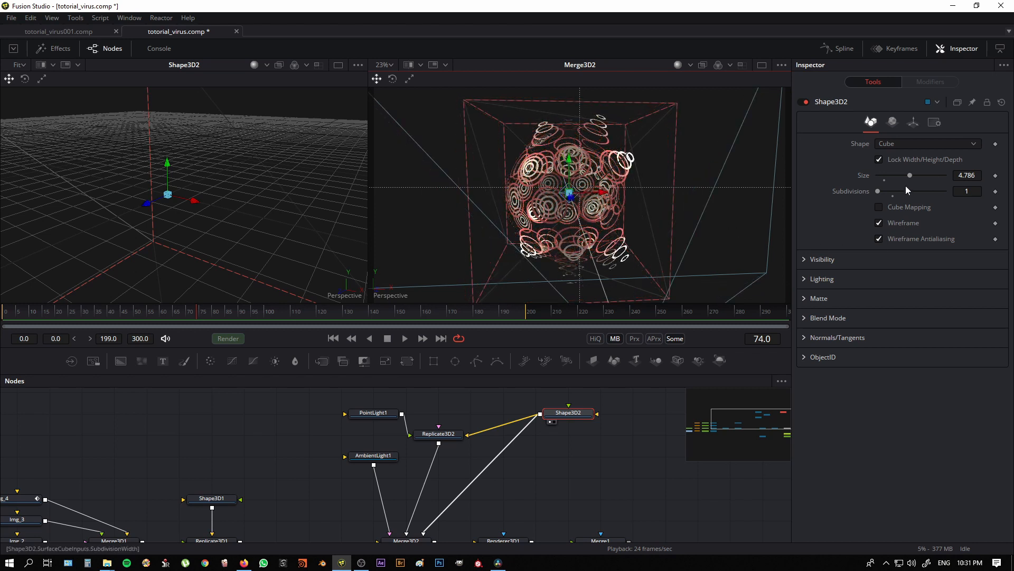
Step: Set AmbientLight1's intensity to 0.0696 and PointLight1's intensity to 0.969
click(385, 462)
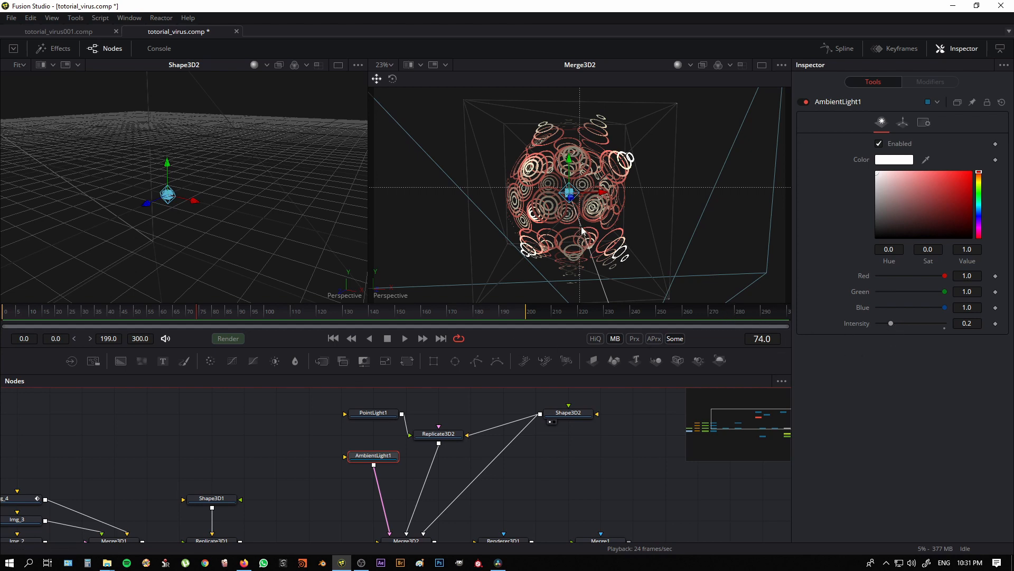
drag(584, 231, 597, 243)
scroll(597, 242, up, 3)
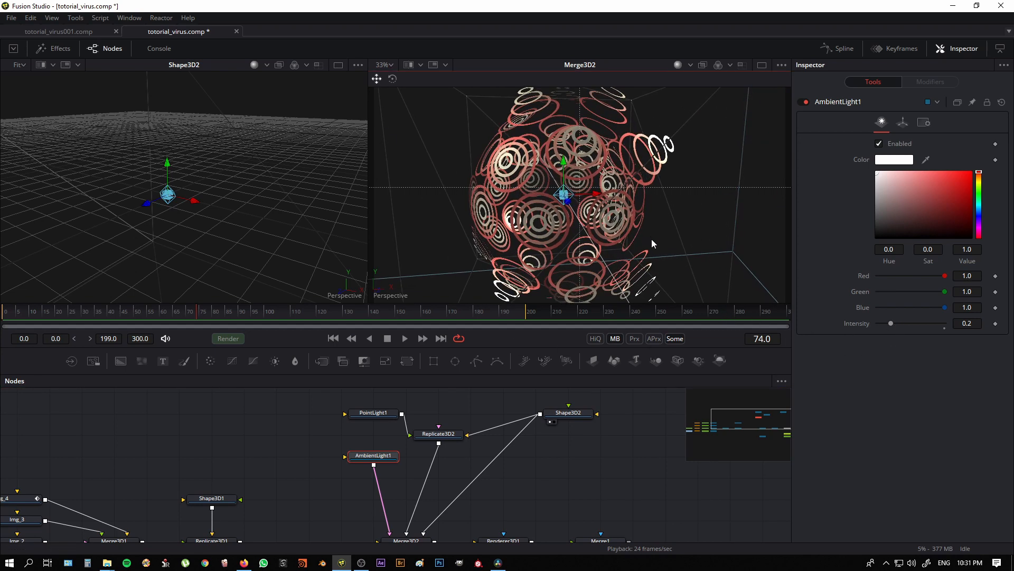
drag(891, 321, 825, 324)
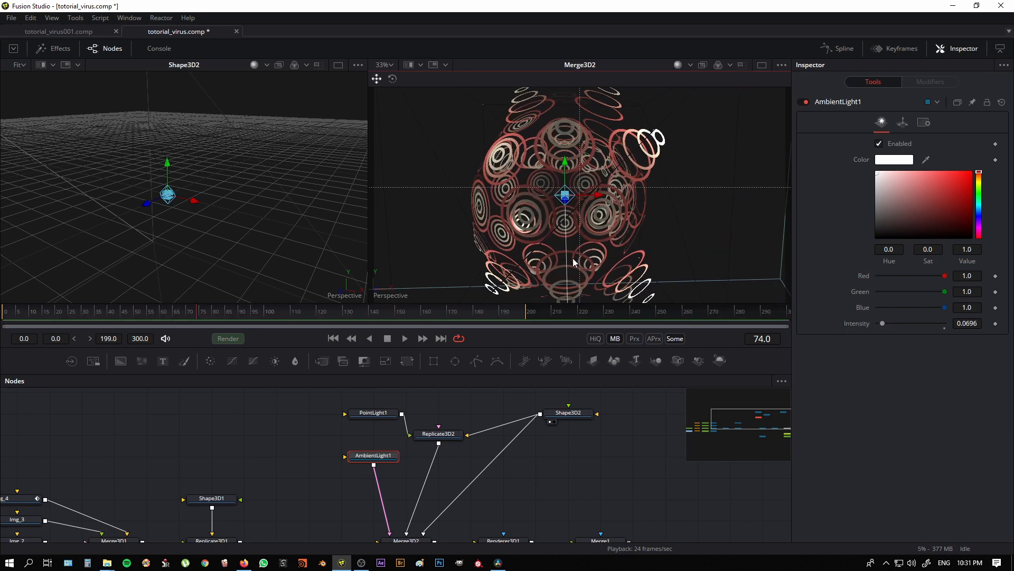
click(373, 412)
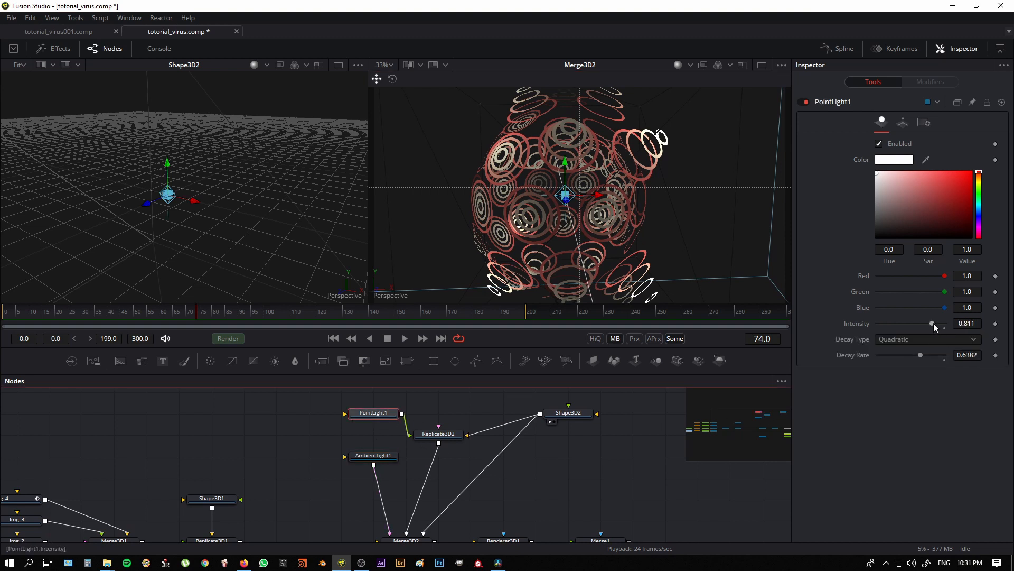
drag(934, 322, 945, 324)
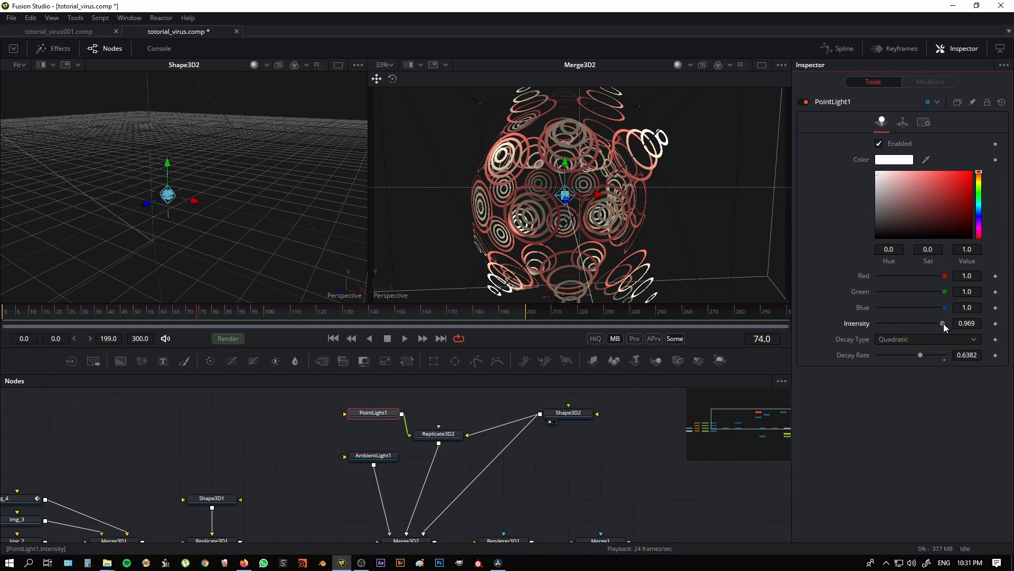
Step: View the scene through Camera3D1 and rotate the Shape3D2 cube to X -41.7 and Y -36.5
click(568, 412)
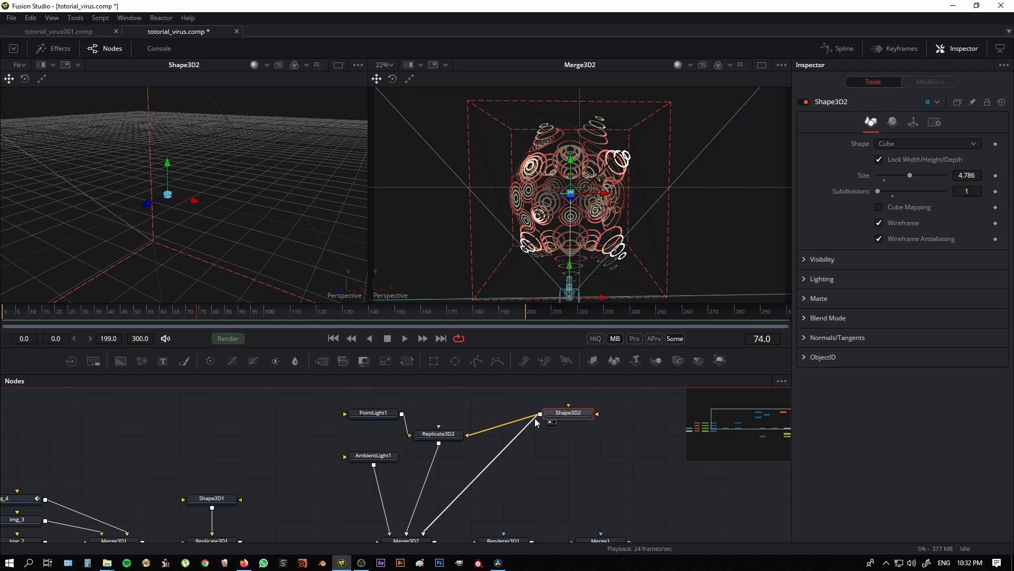
click(914, 123)
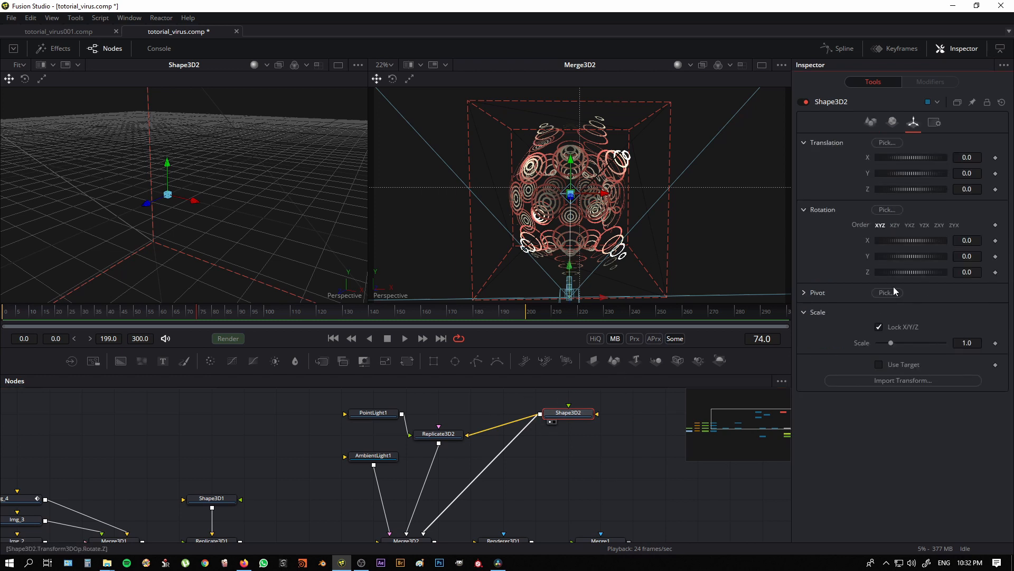
drag(638, 256, 634, 254)
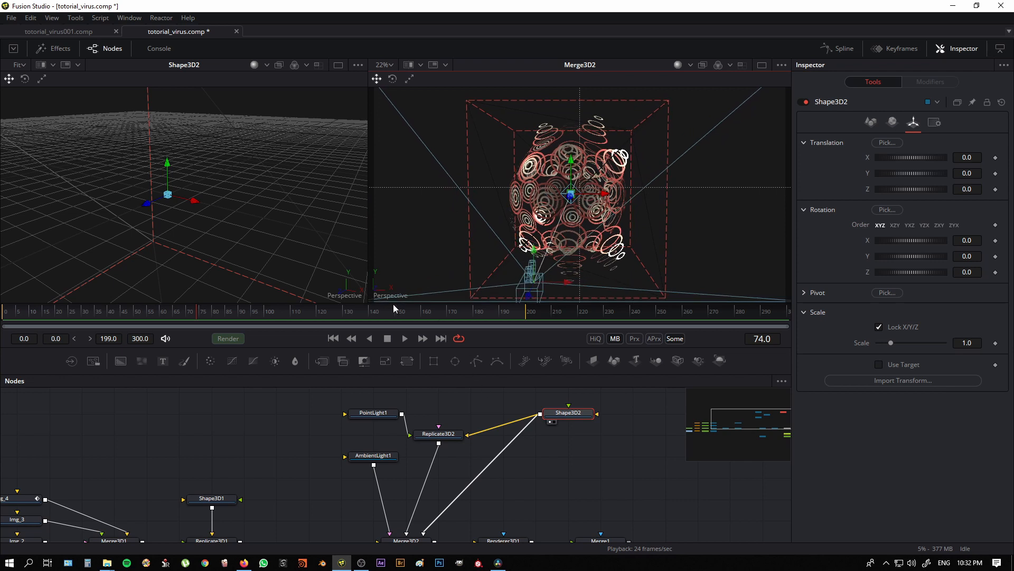
right_click(390, 297)
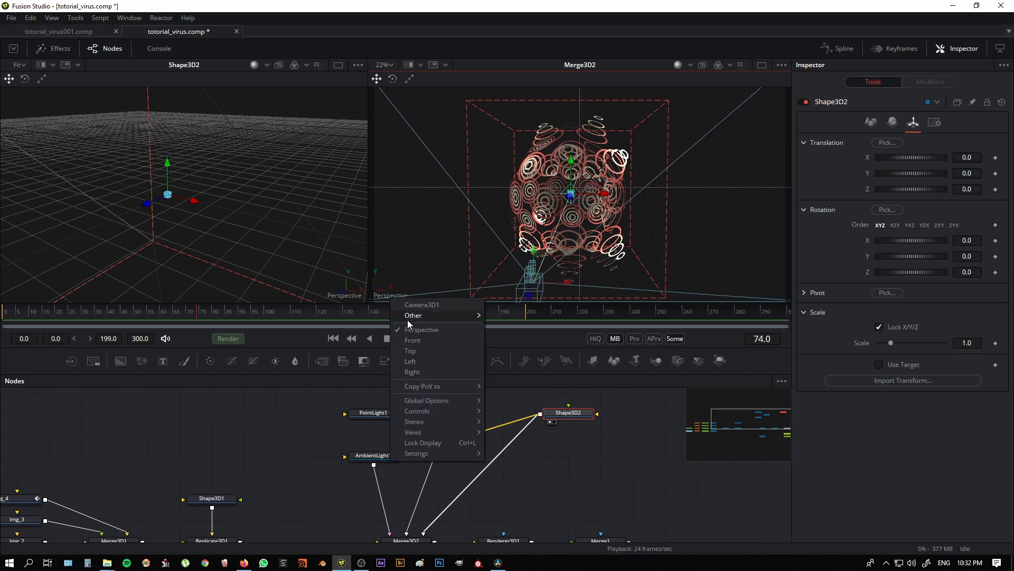
click(421, 305)
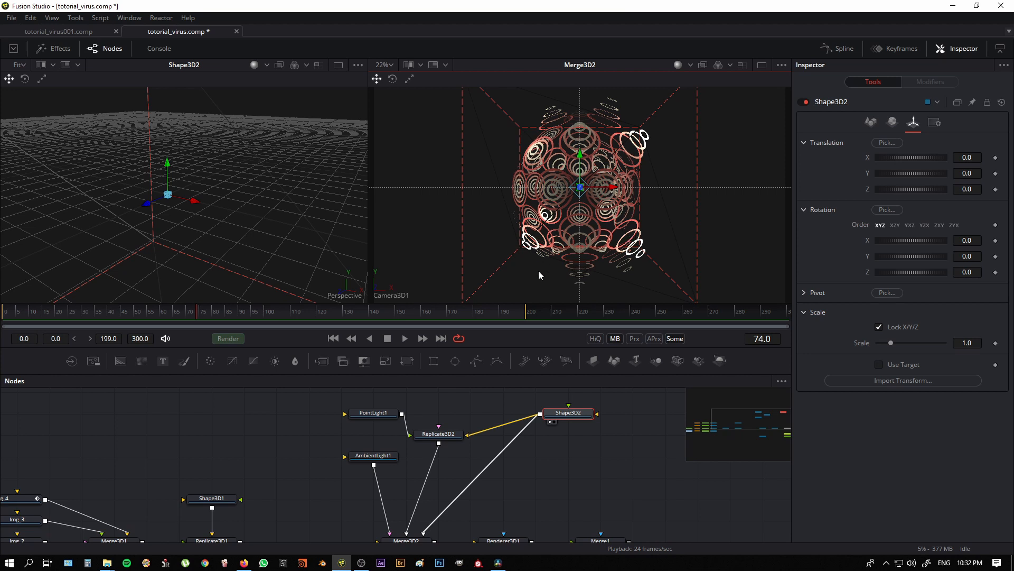
click(571, 418)
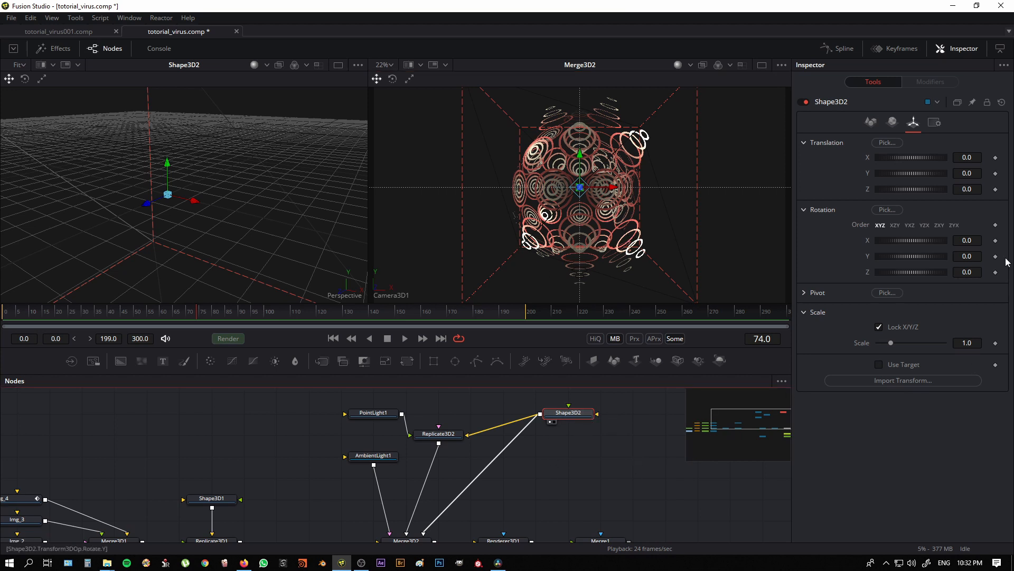
drag(911, 257, 908, 242)
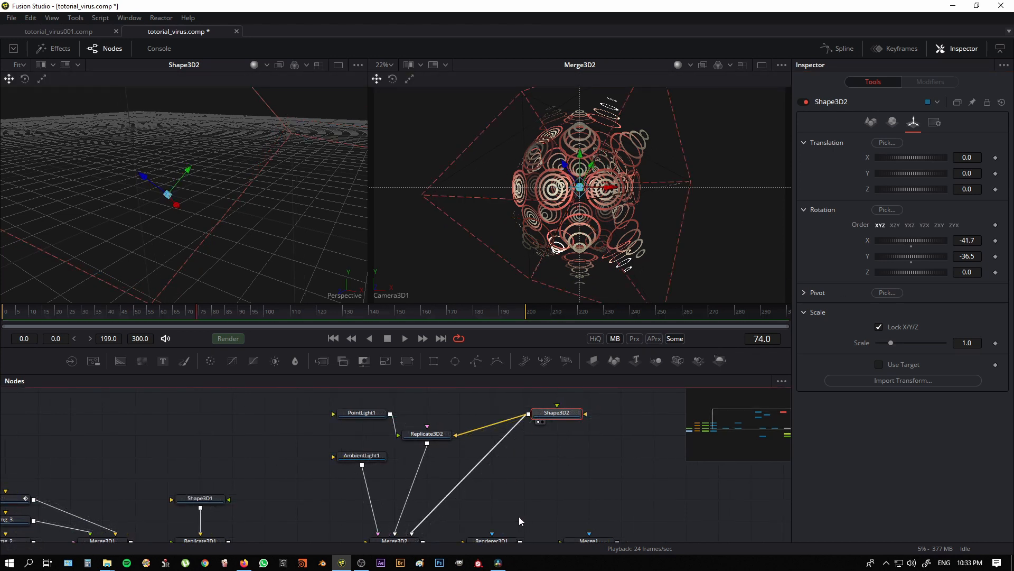
Step: Disconnect Shape3D2's direct link to Merge3D2, keeping its connection to Replicate3D2
drag(519, 515, 524, 495)
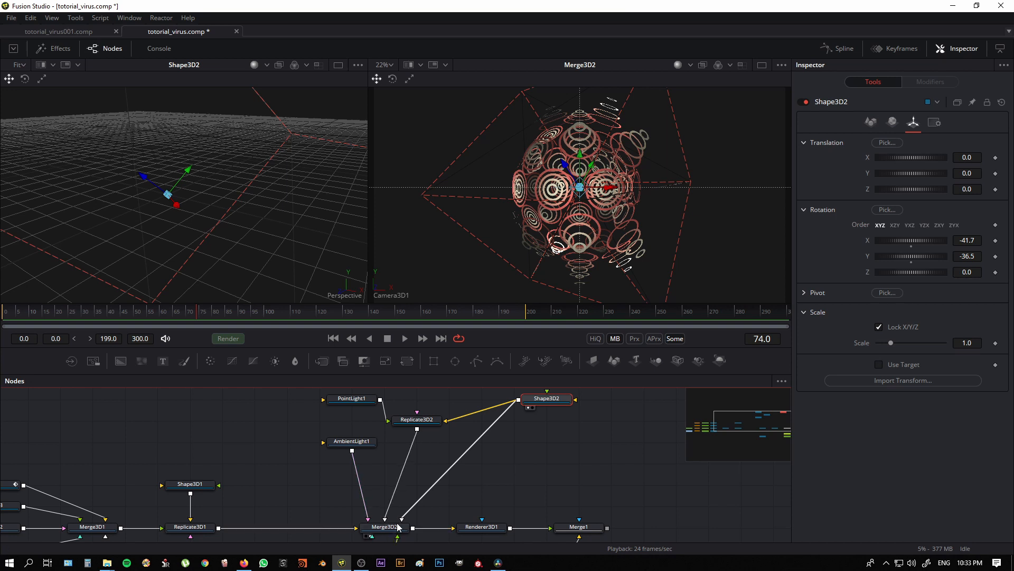
drag(458, 509, 450, 482)
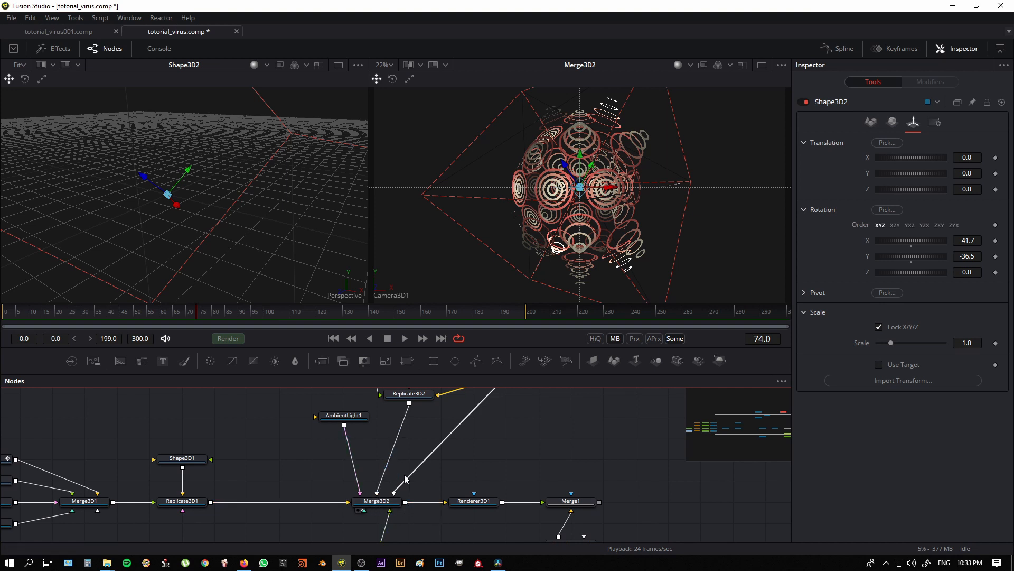
drag(407, 482, 431, 467)
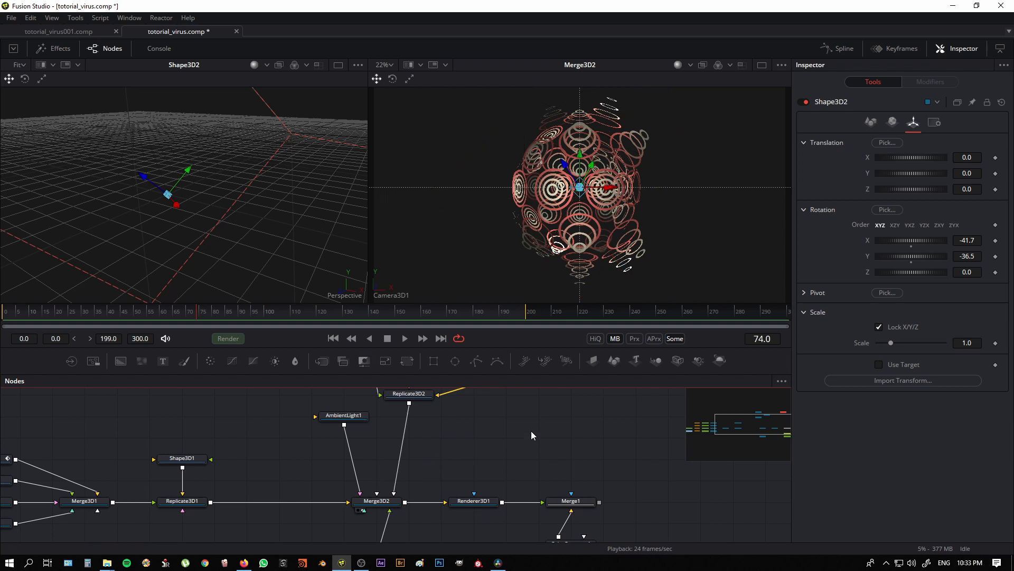
Step: Display Renderer3D1's output in the viewer in place of Merge3D2
scroll(523, 423, down, 2)
scroll(523, 422, right, 1)
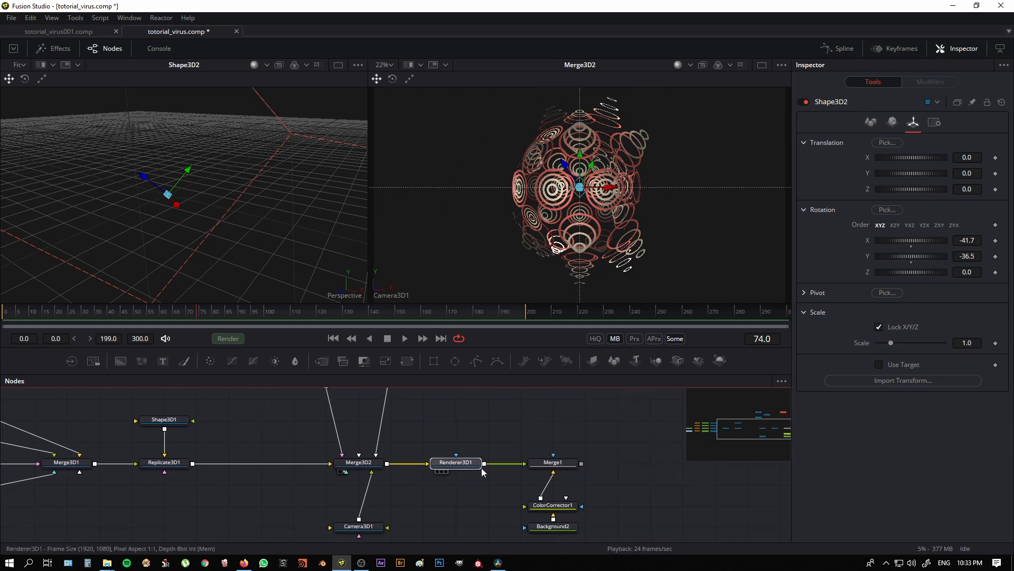
drag(465, 465, 591, 223)
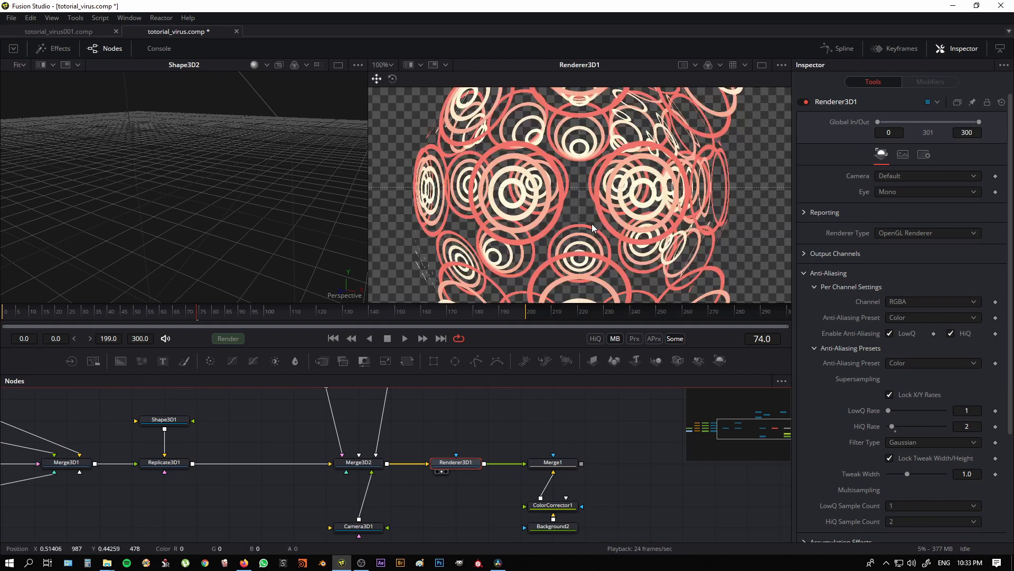
Step: Enable lighting in Renderer3D1's OpenGL renderer settings
scroll(613, 223, down, 5)
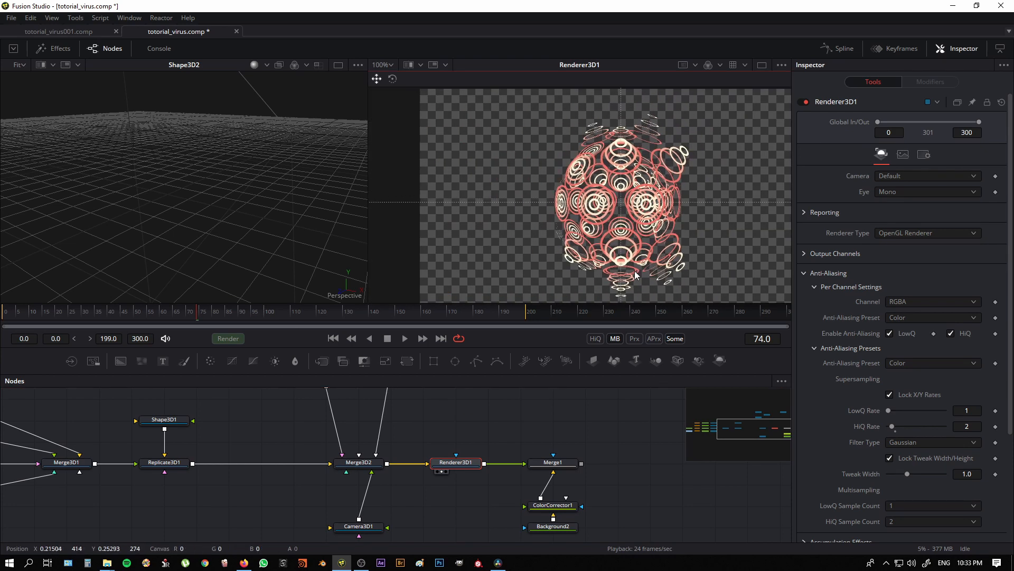
scroll(634, 253, down, 4)
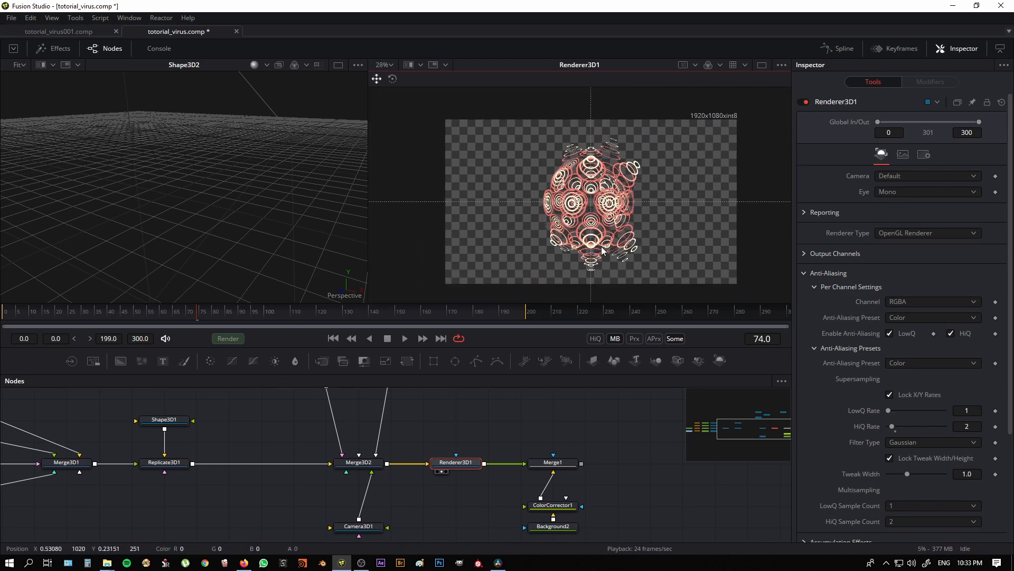
scroll(602, 249, up, 1)
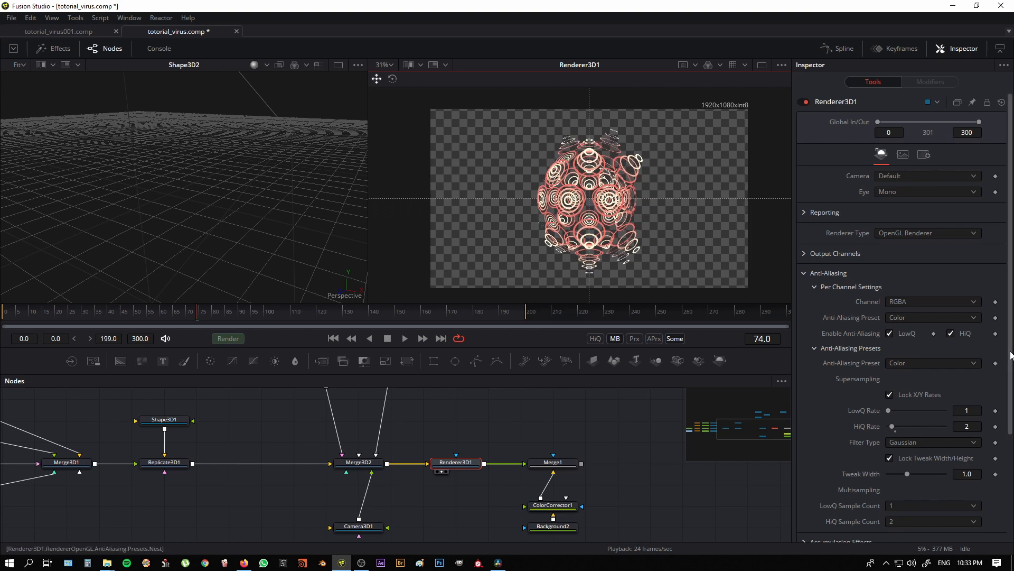
scroll(1010, 355, down, 3)
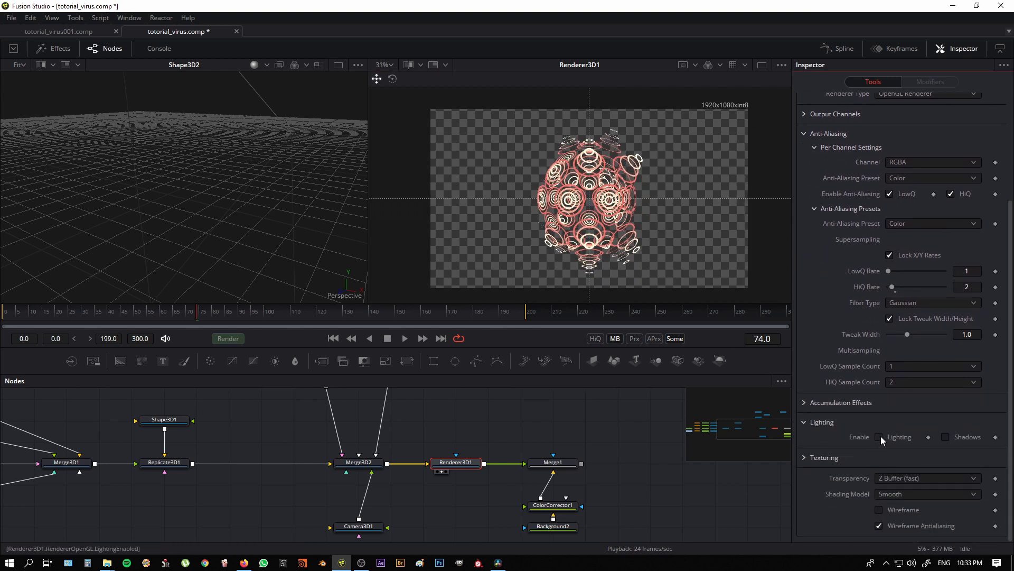
click(879, 436)
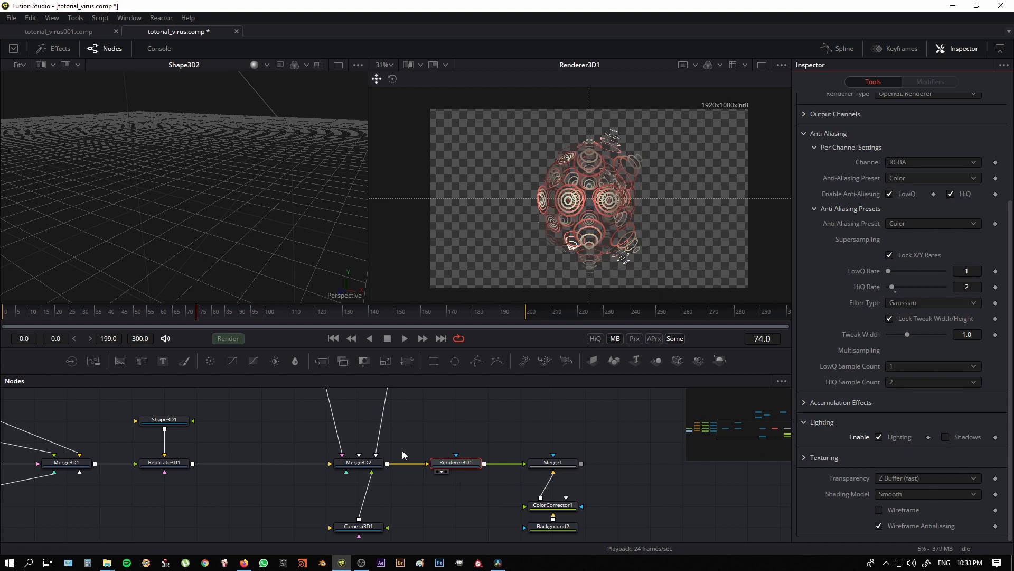
scroll(402, 450, up, 3)
drag(522, 465, 513, 454)
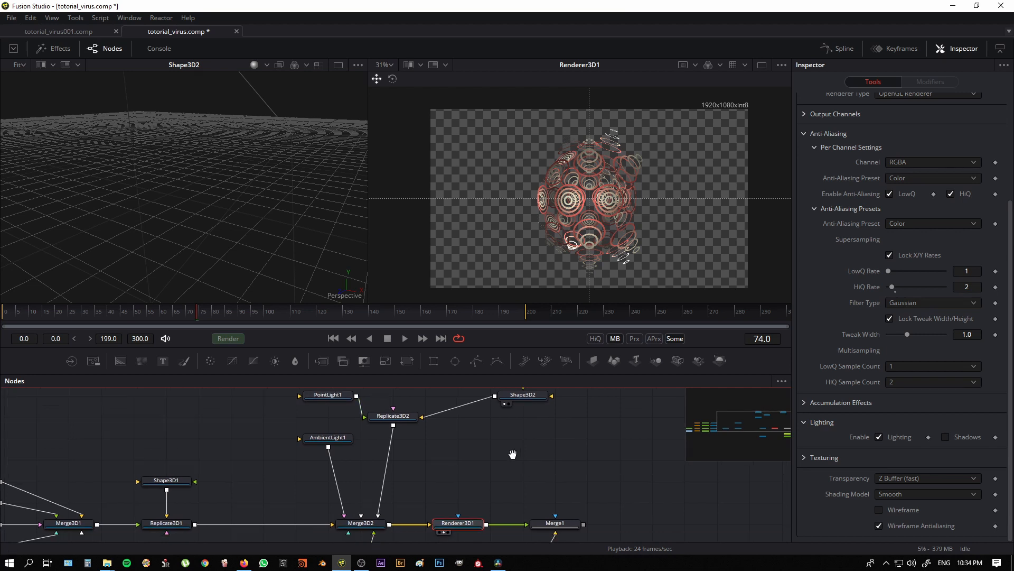
scroll(512, 454, down, 3)
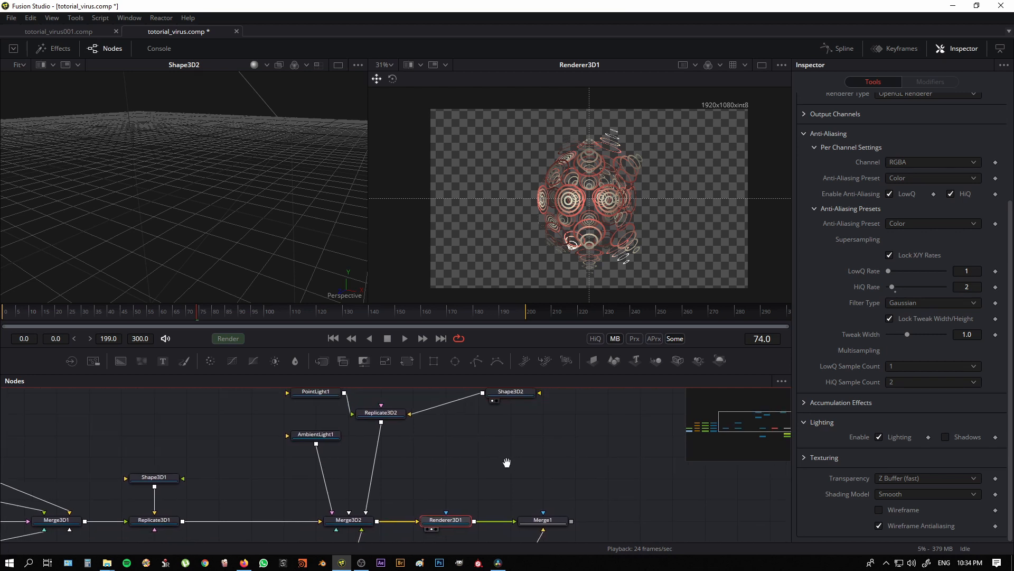
click(948, 442)
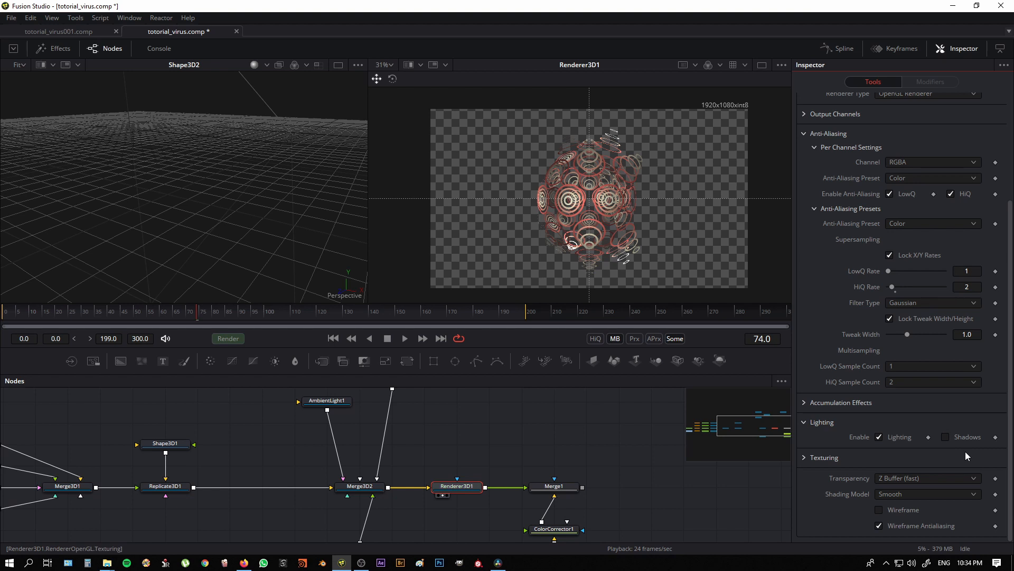
Step: Display Merge1's output in the viewer in place of Renderer3D1 and examine the lit sphere over the backdrop
scroll(600, 459, down, 4)
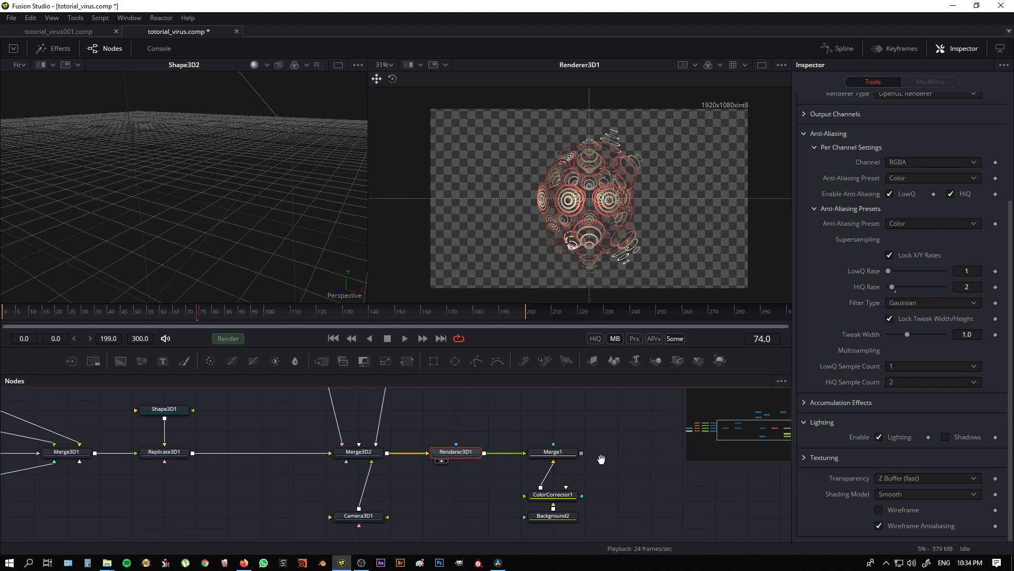
click(563, 438)
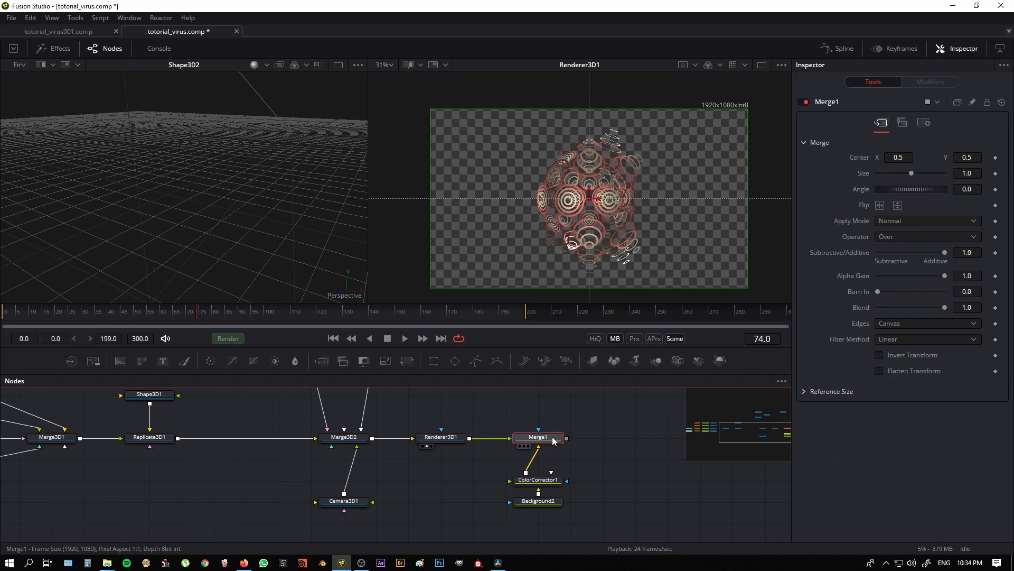
key(2)
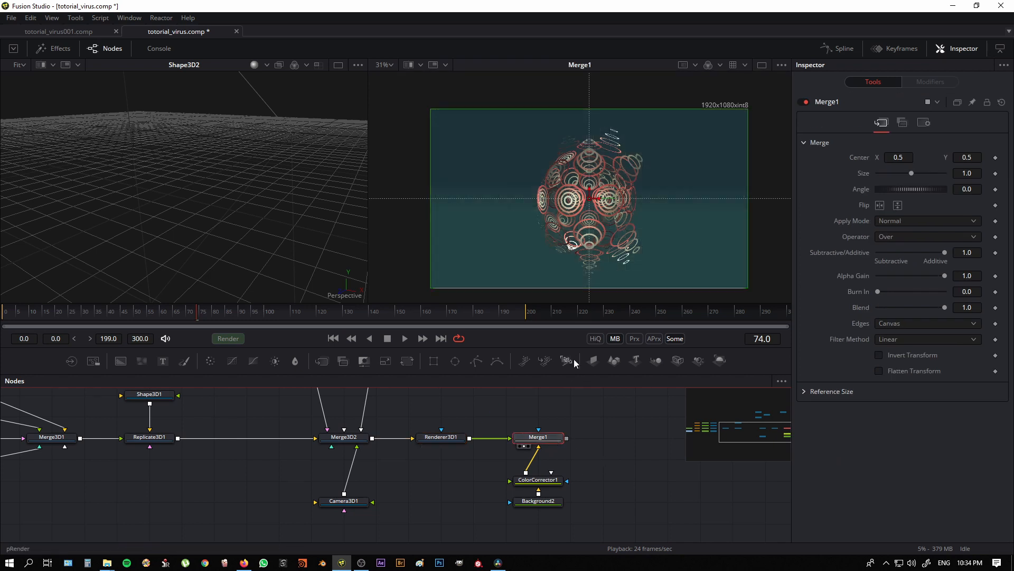
drag(621, 248, 616, 253)
scroll(616, 255, up, 3)
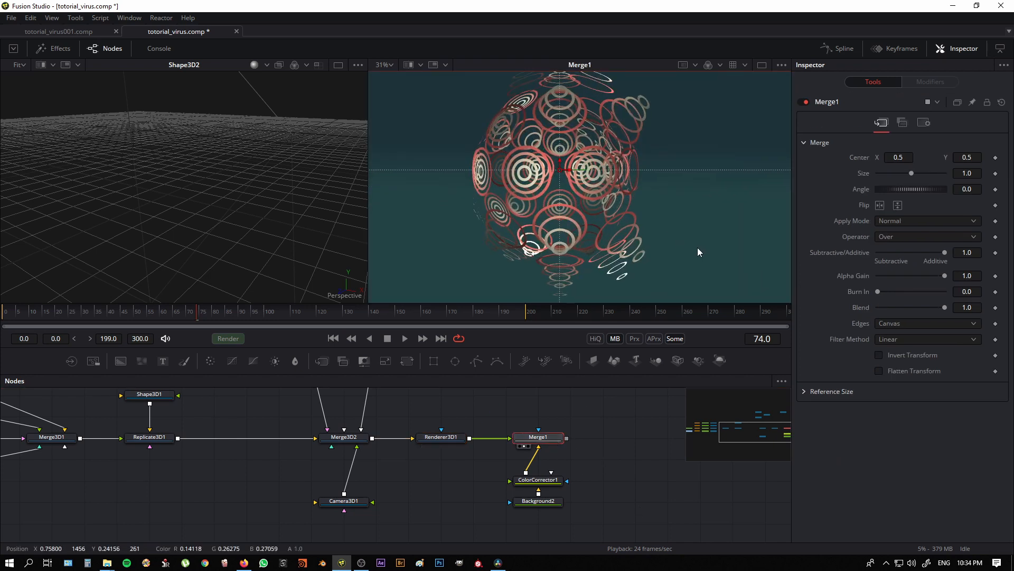
key(ctrl+f)
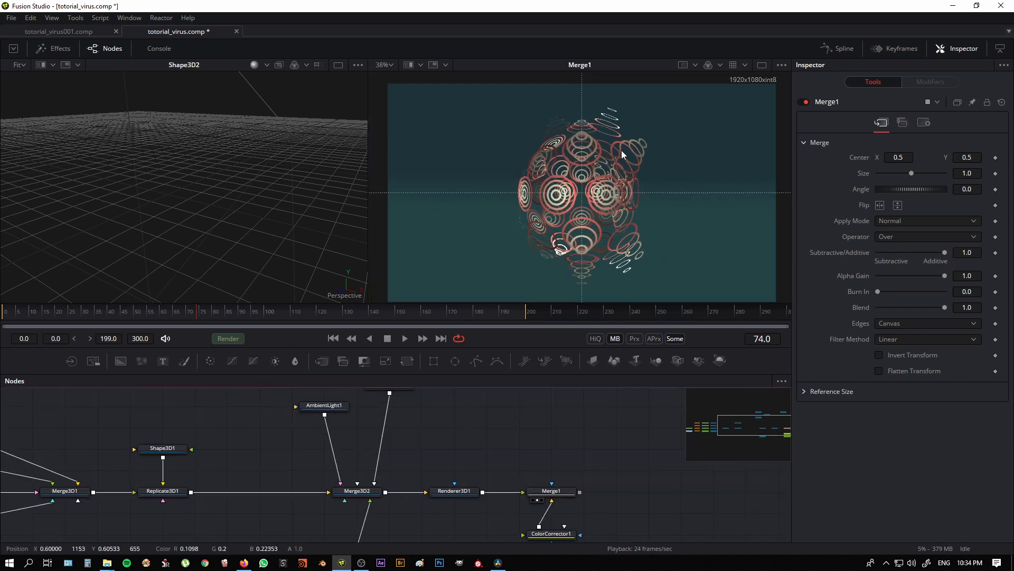
scroll(581, 427, down, 1)
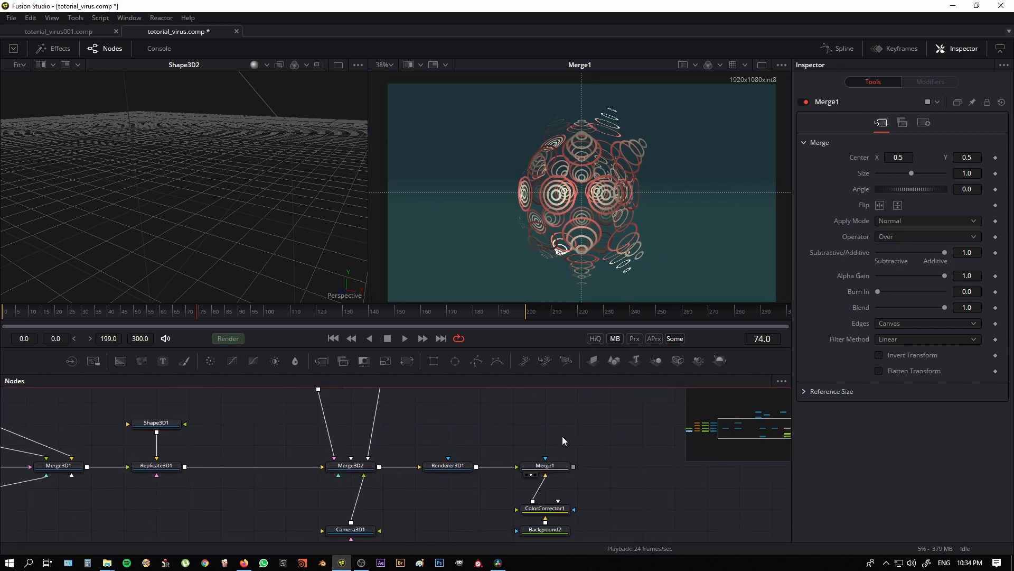
scroll(575, 502, down, 1)
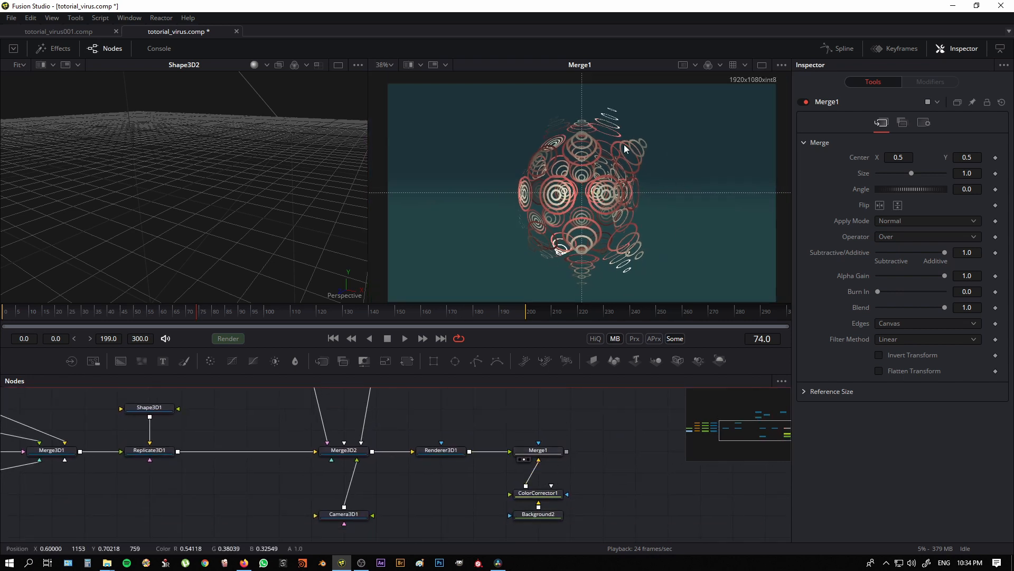
Step: Set PointLight1's intensity to 1.0 and decay rate to 0.5988, and raise AmbientLight1's intensity to 0.11
scroll(501, 481, up, 5)
scroll(528, 490, up, 2)
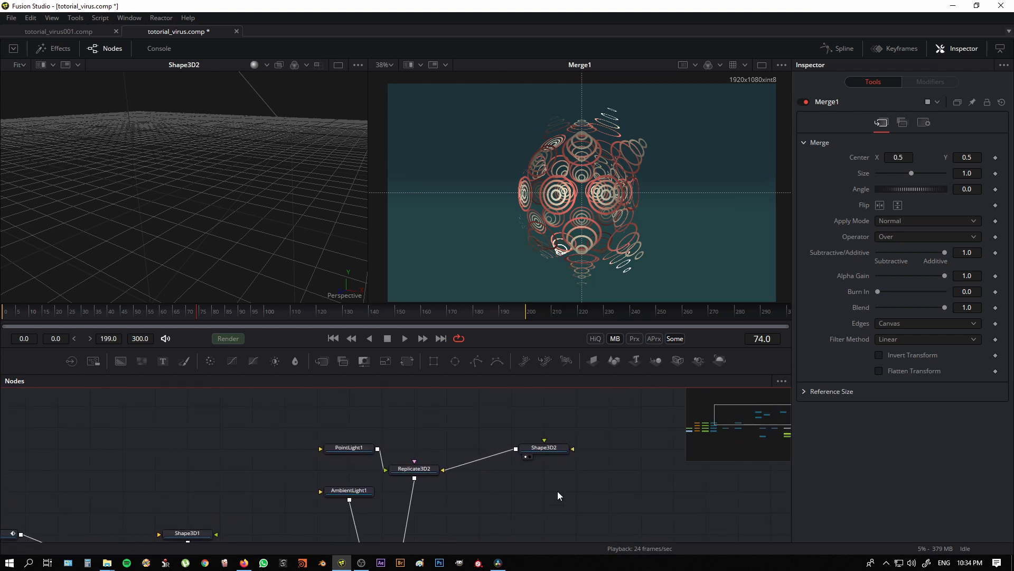
click(351, 447)
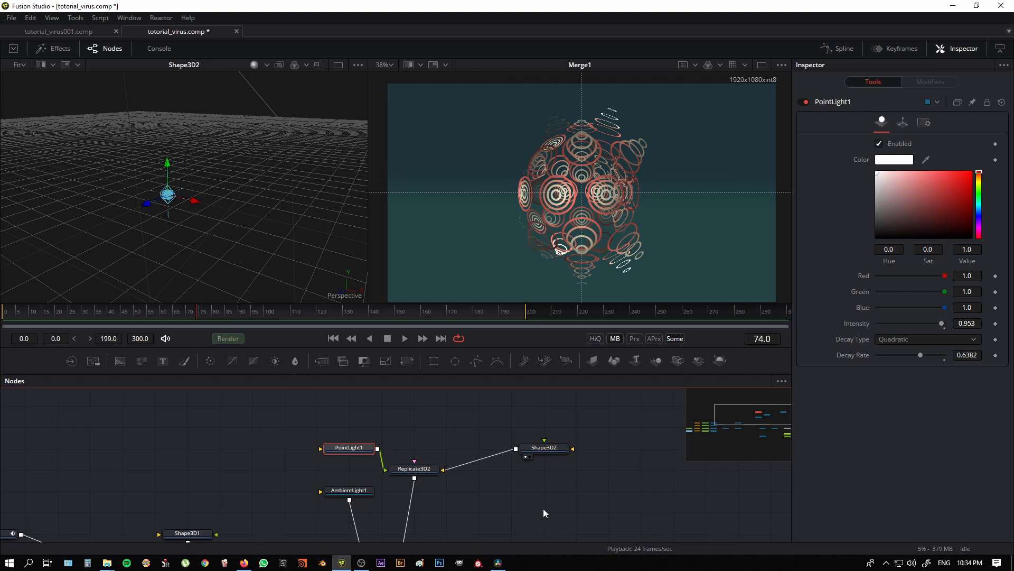
drag(942, 323, 947, 323)
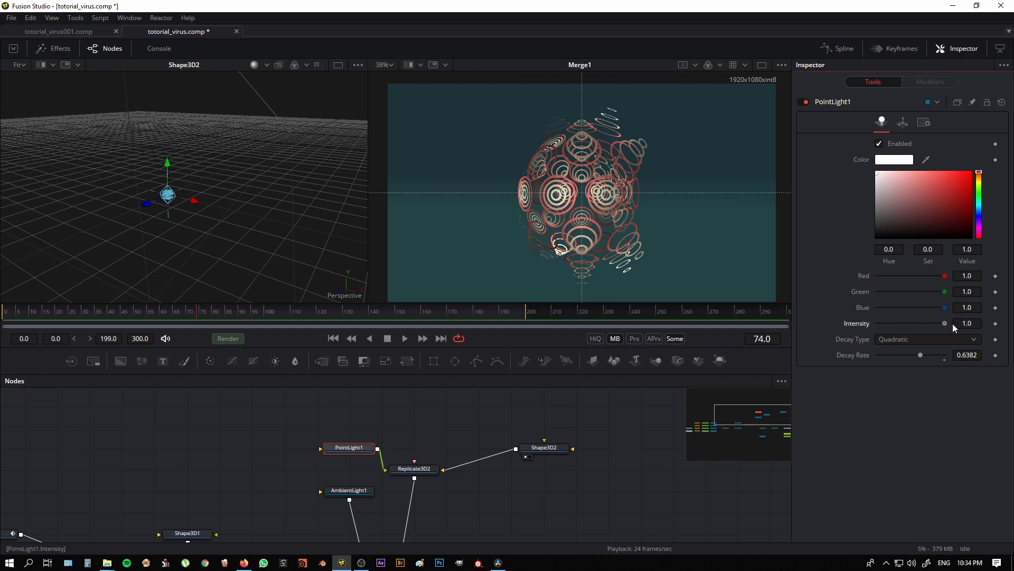
drag(921, 356, 918, 358)
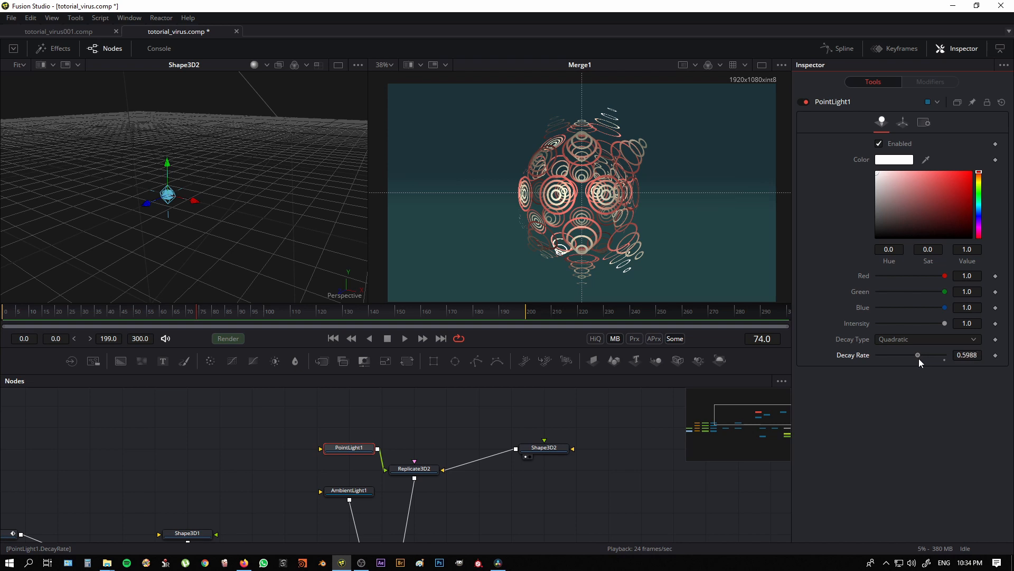
click(349, 490)
drag(883, 325, 885, 324)
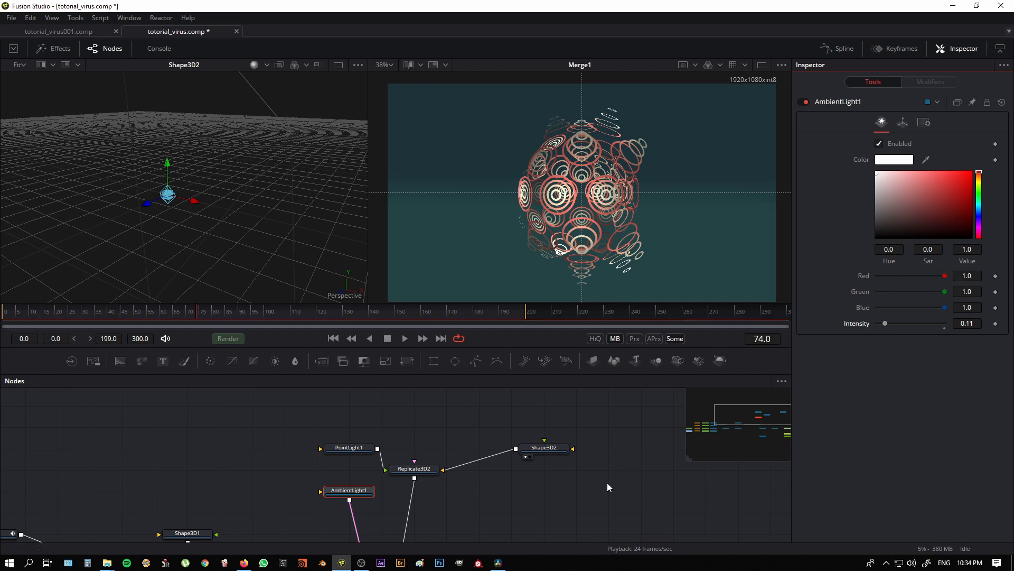
Step: Move the Merge1, ColorCorrector1 and Background2 nodes together farther away from Renderer3D1 to make room for another node
drag(535, 487, 482, 423)
drag(545, 531, 538, 423)
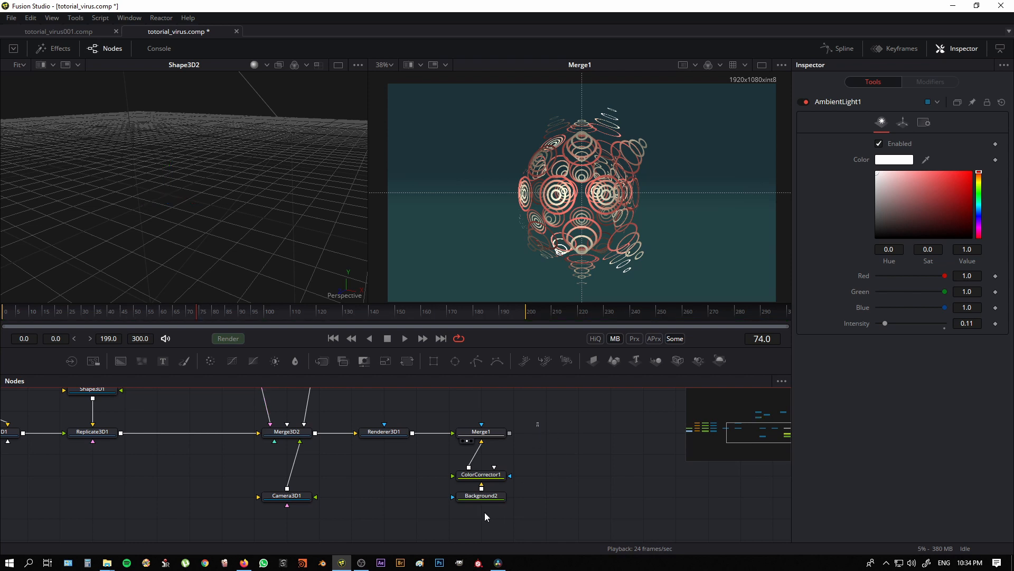
drag(484, 512, 589, 437)
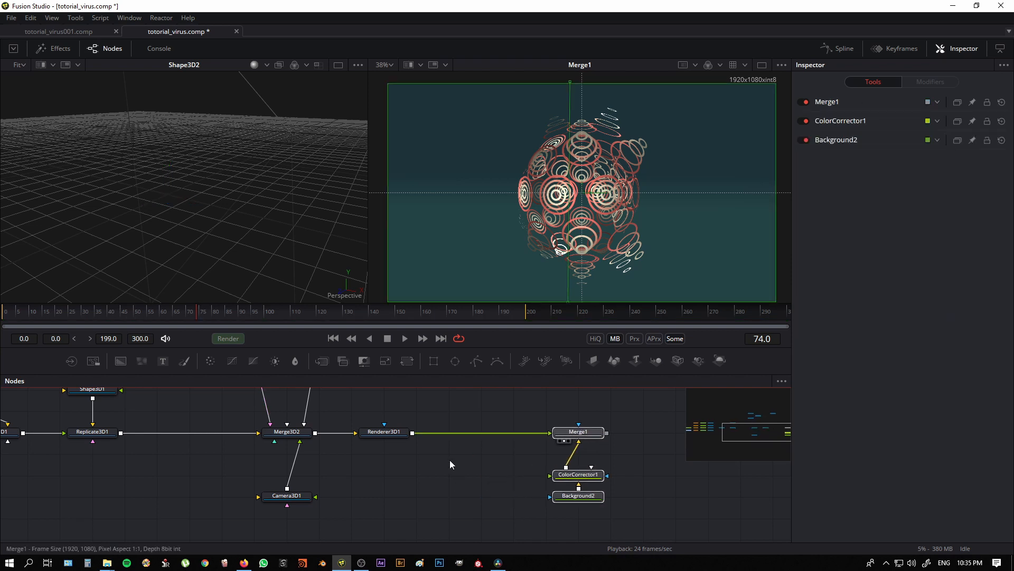
Step: Insert a Color Corrector node between Renderer3D1 and Merge1 and select it
click(394, 433)
right_click(477, 433)
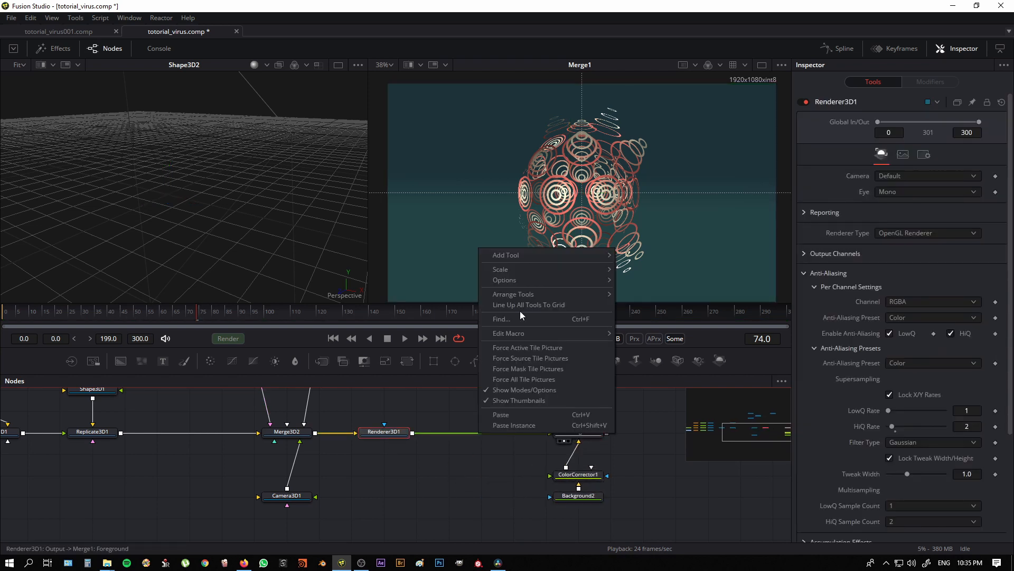
mouse_move(525, 252)
mouse_move(649, 289)
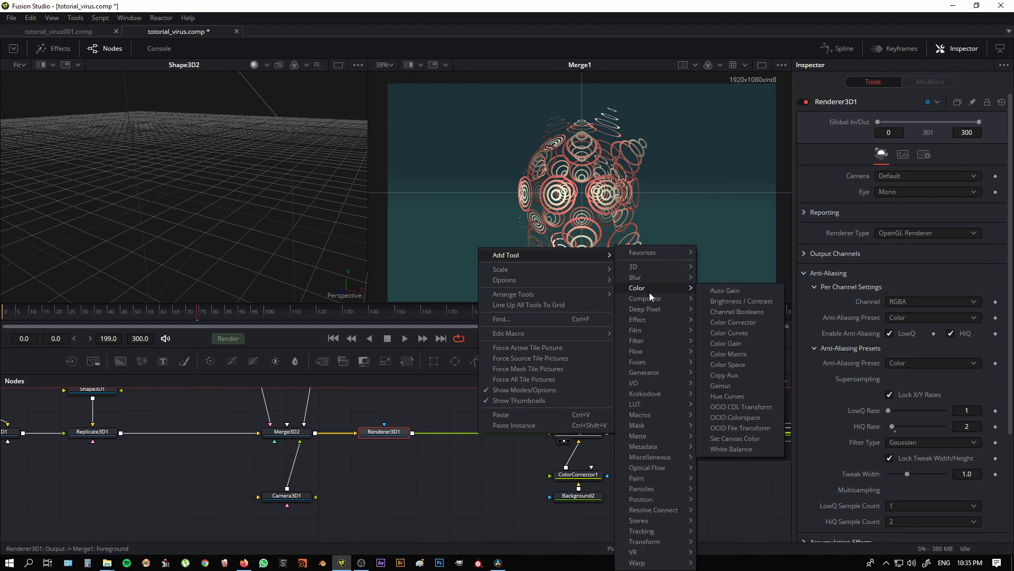
click(739, 322)
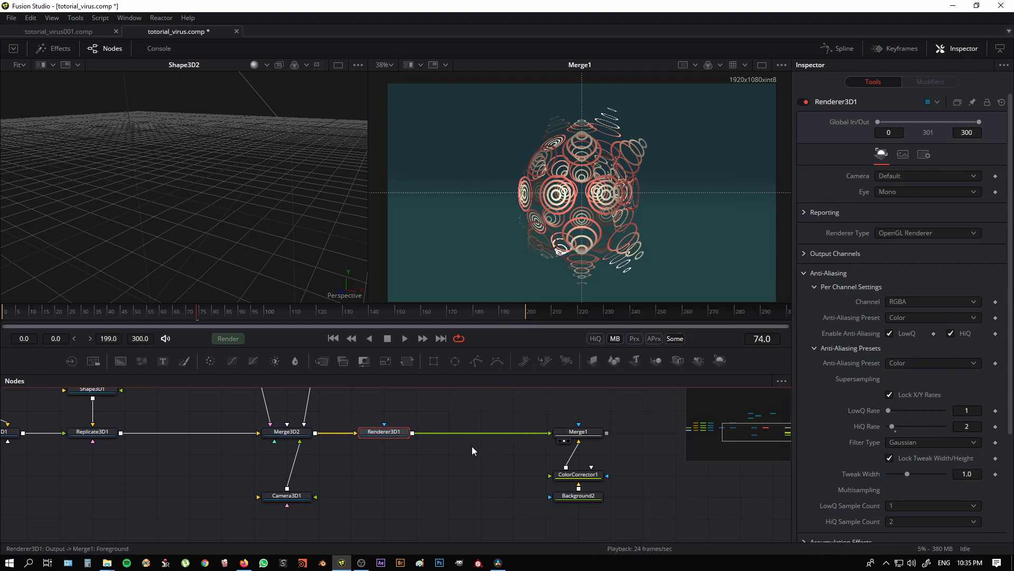
click(481, 432)
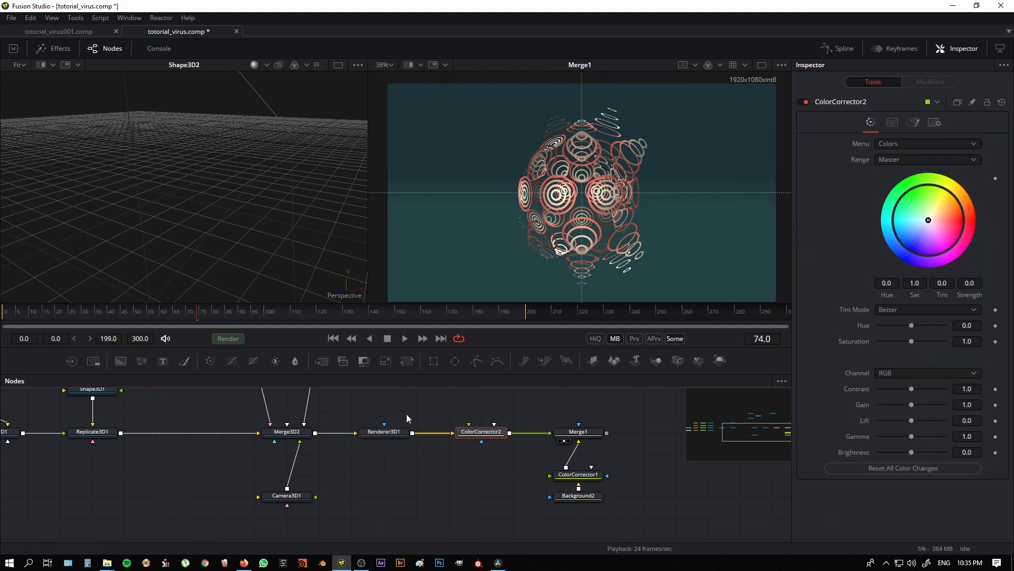
Step: Set PointLight1's intensity to 0.906 and its decay rate to 0.7247
scroll(530, 390, up, 5)
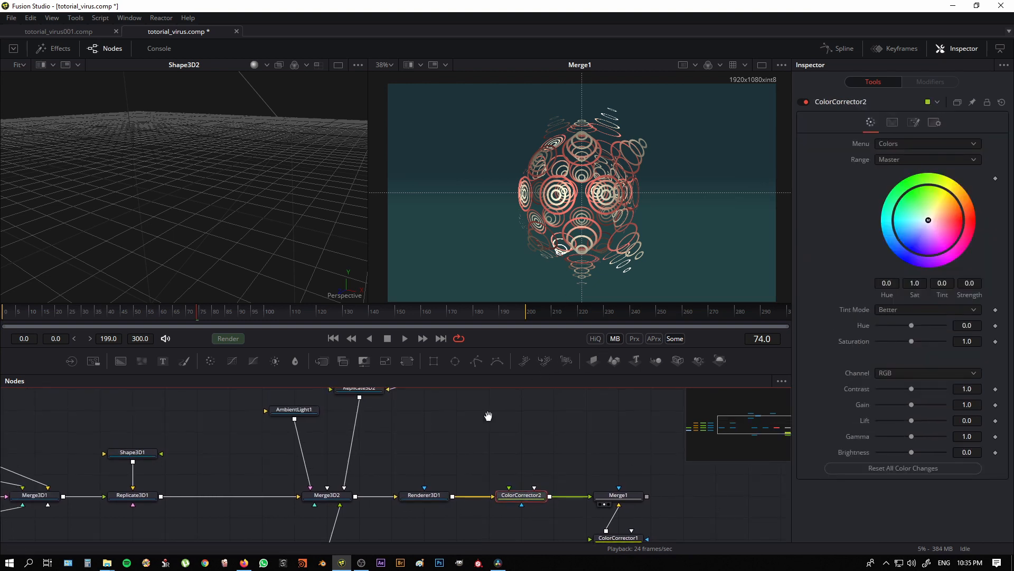
click(316, 463)
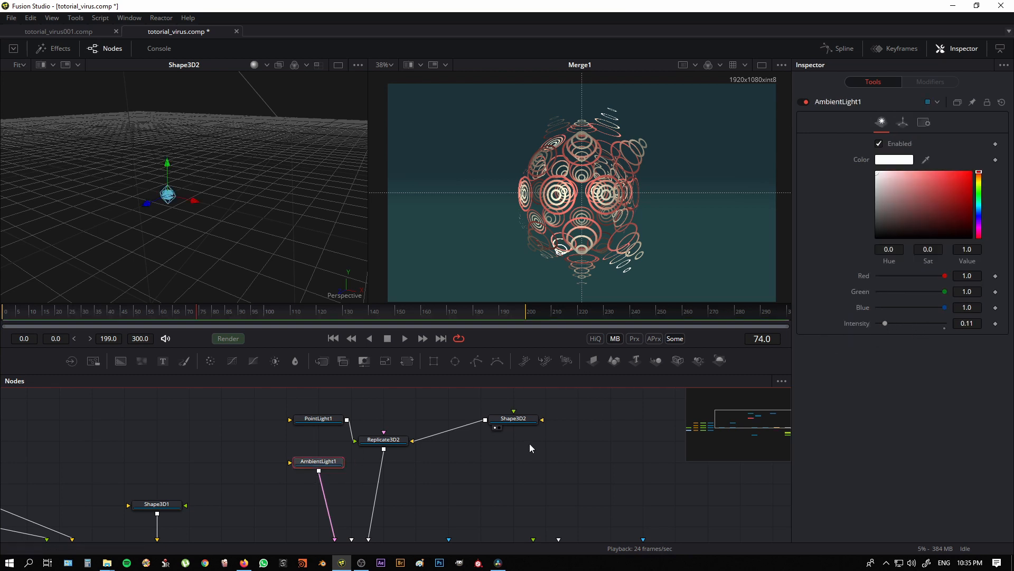
click(325, 419)
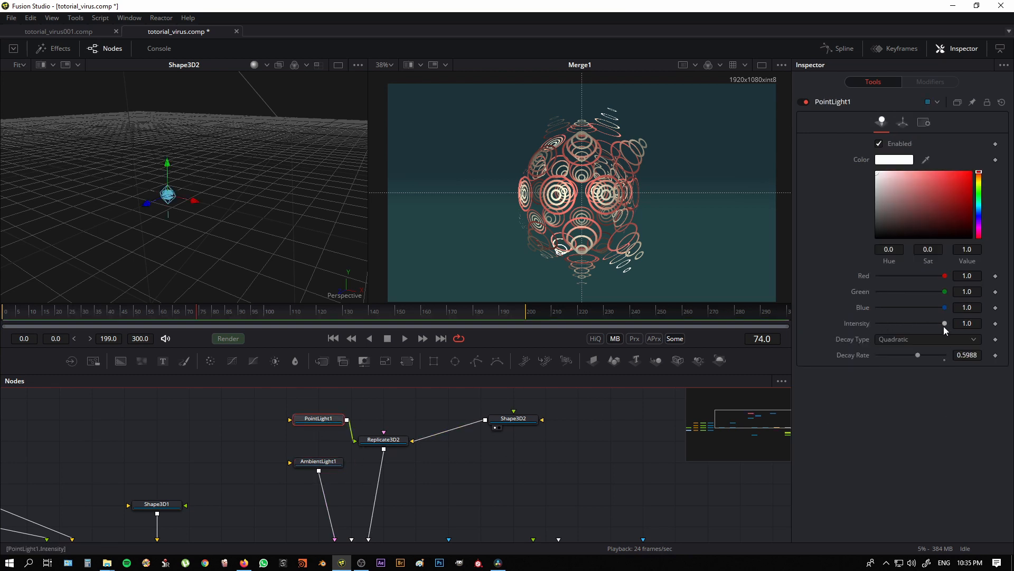
drag(946, 322, 944, 322)
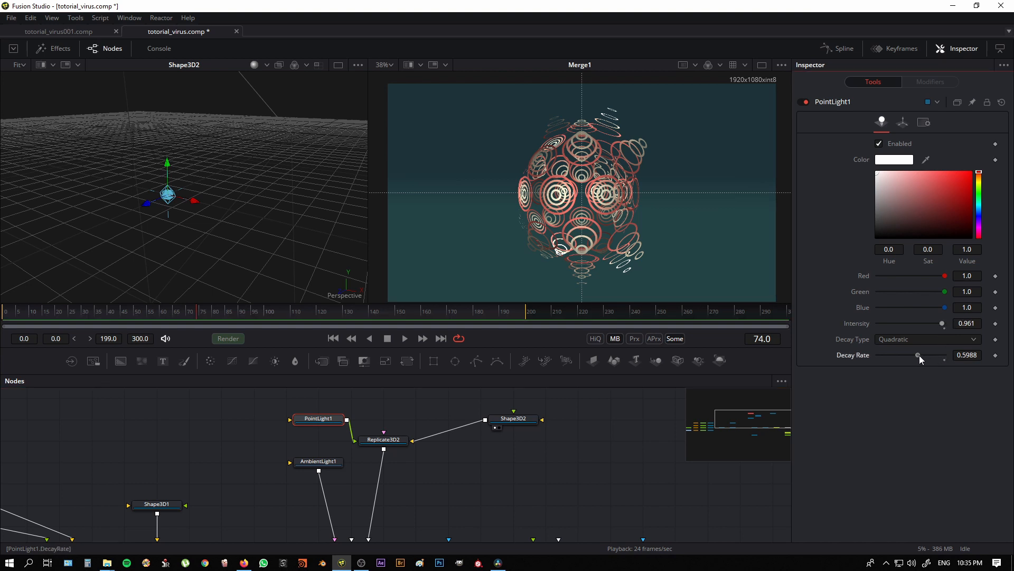
drag(919, 355, 941, 323)
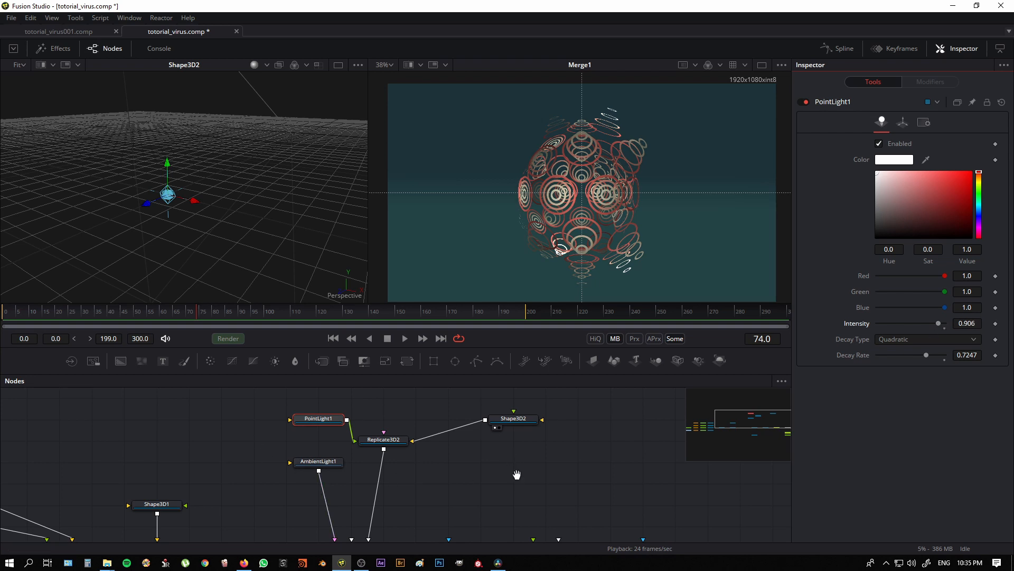
Step: Set the gain of ColorCorrector2's Shadows range to 1.51
drag(516, 475, 482, 389)
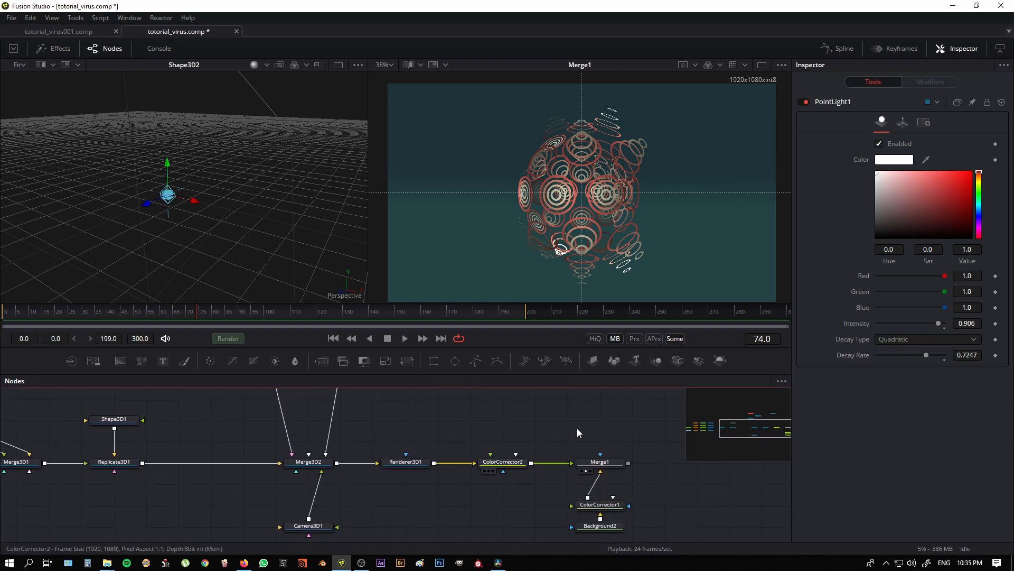
drag(739, 427, 743, 428)
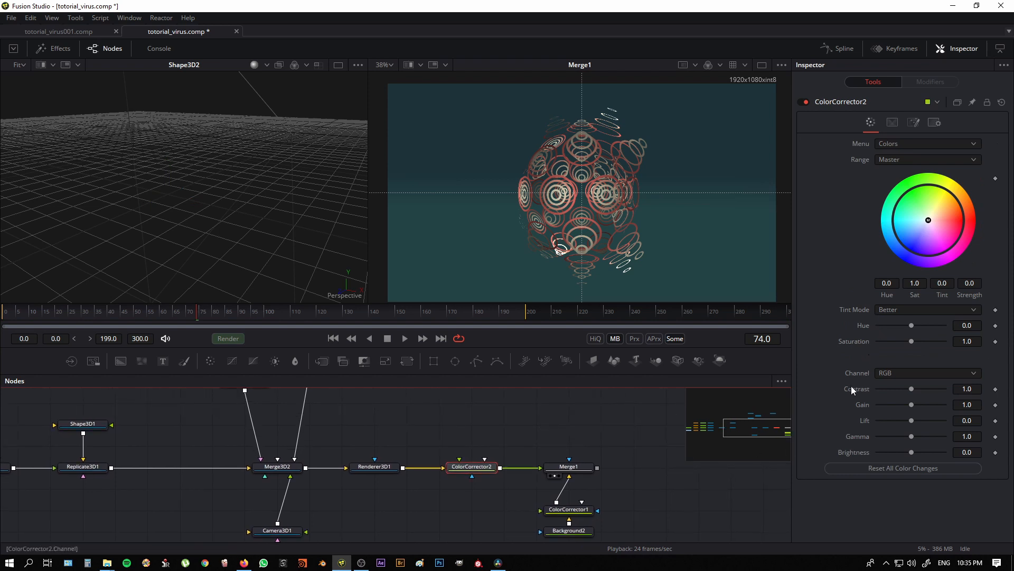
click(901, 160)
click(905, 172)
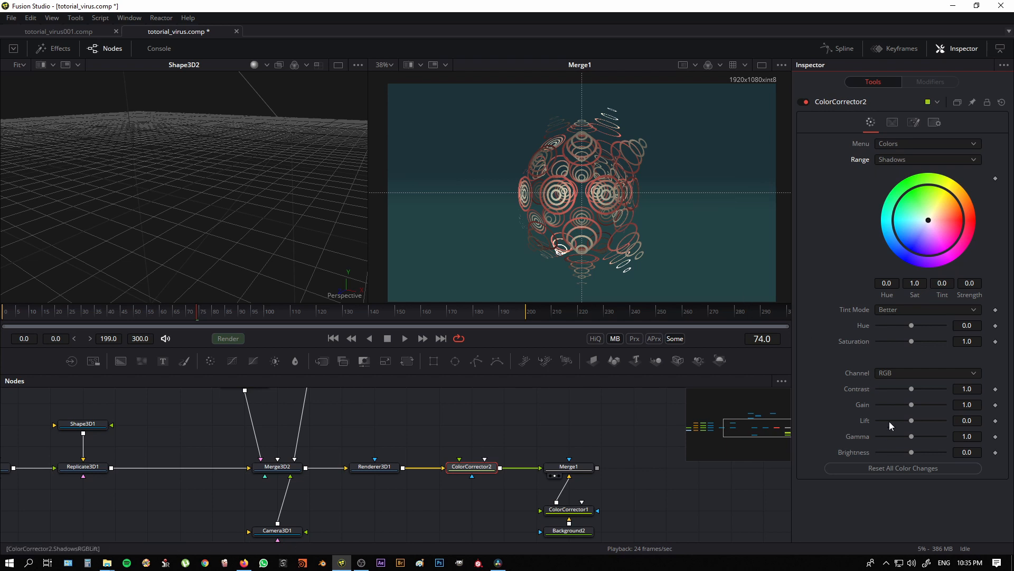
drag(911, 404, 915, 403)
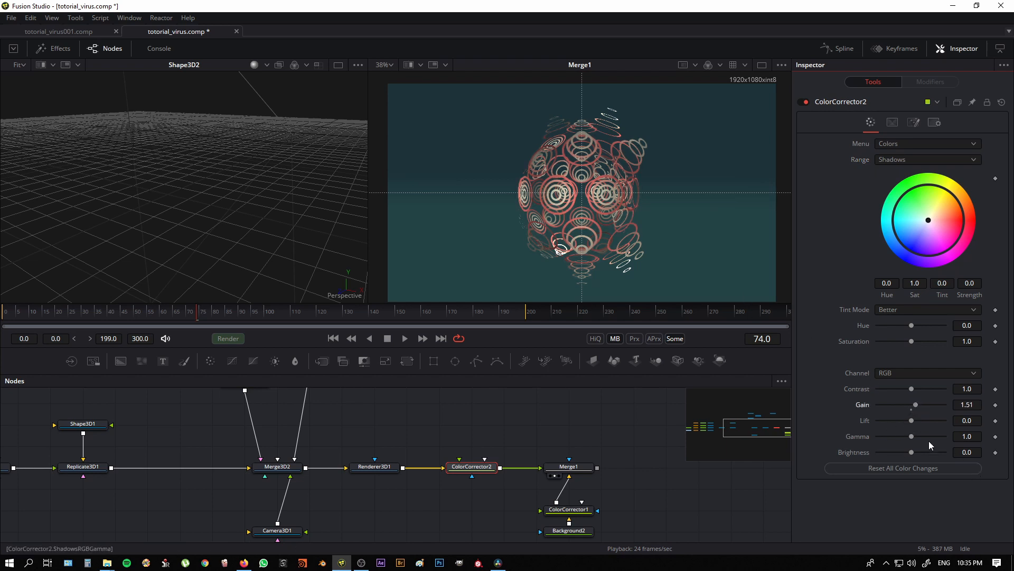
Step: Set the gain of ColorCorrector2's Highlights range to 1.89
click(891, 158)
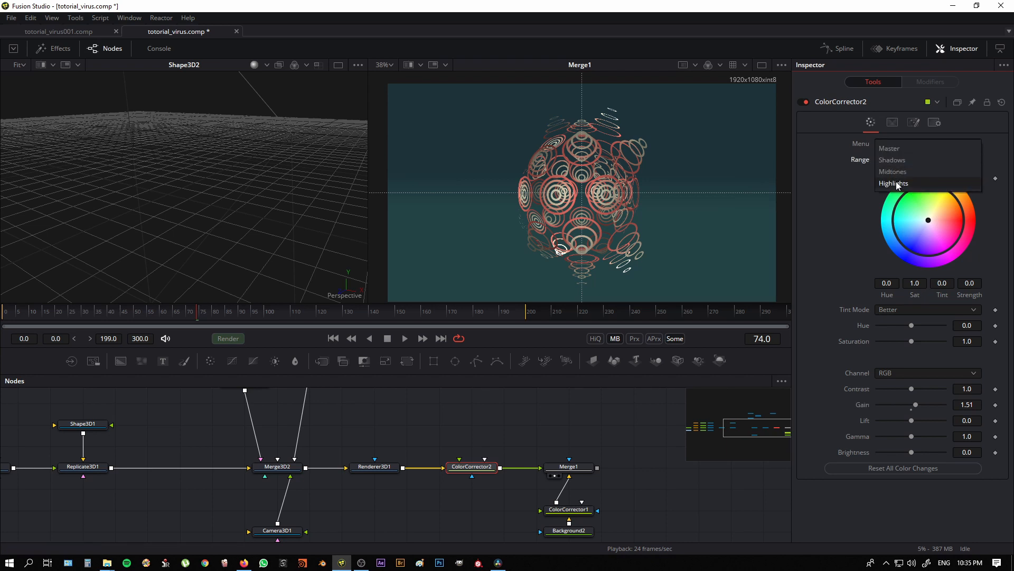
click(893, 183)
drag(912, 404, 920, 404)
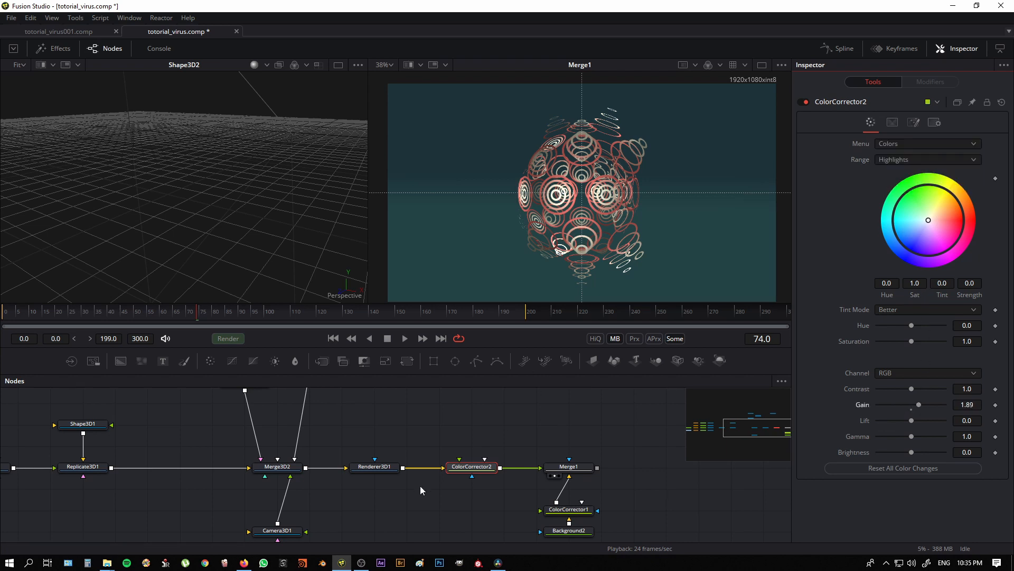